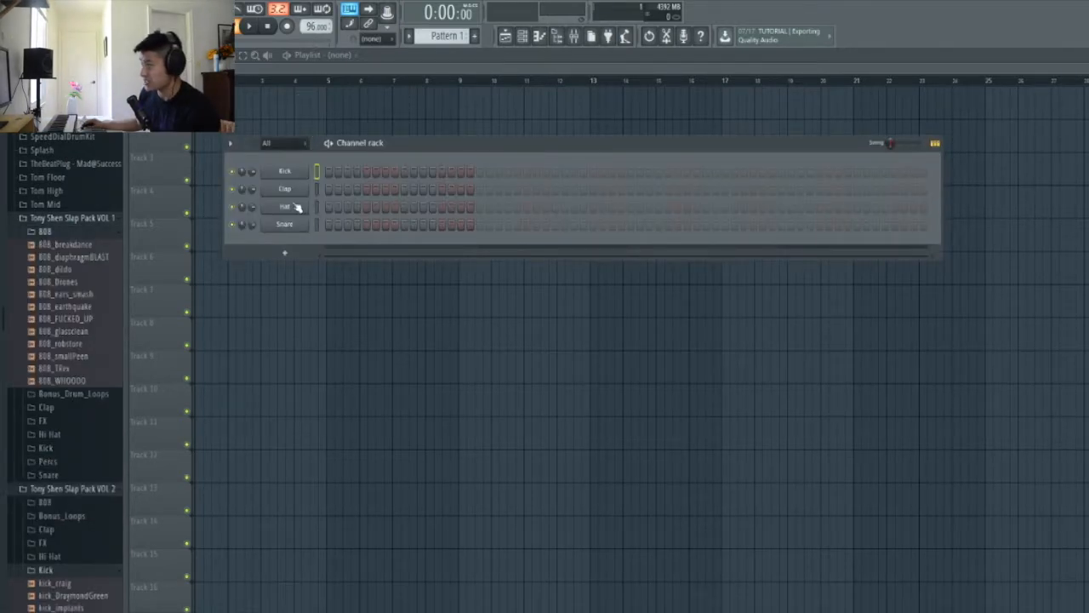
# - Replace the Kick channel with the Morphine synthesizer
pyautogui.rightClick(297, 171)
pyautogui.moveTo(363, 245)
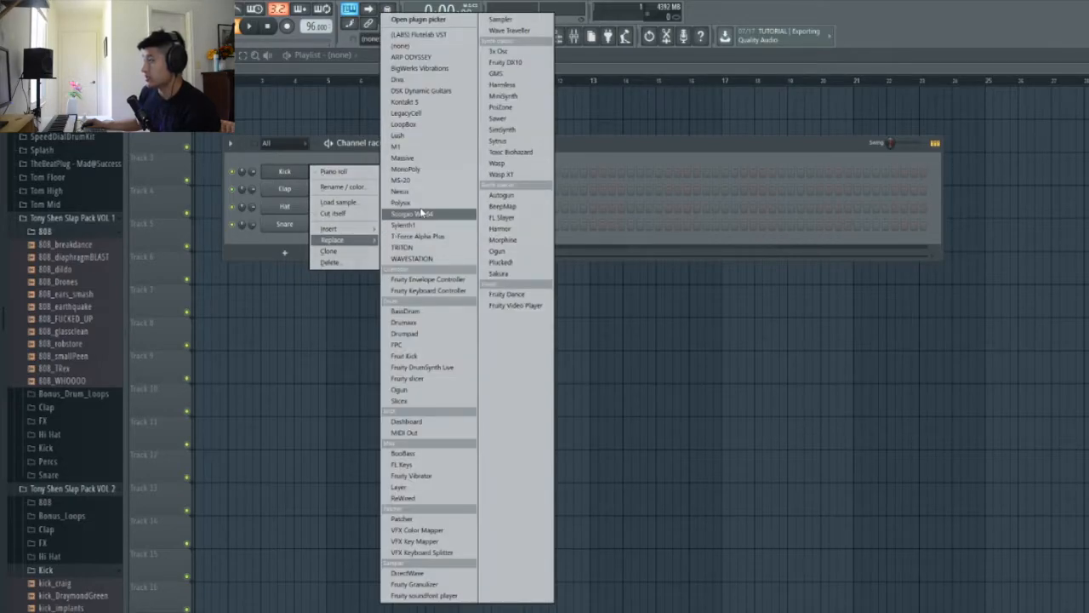
pyautogui.click(503, 240)
# - Load the STR Harp NUC preset from Morphine's Strings bank and close the plugin windows
pyautogui.click(275, 207)
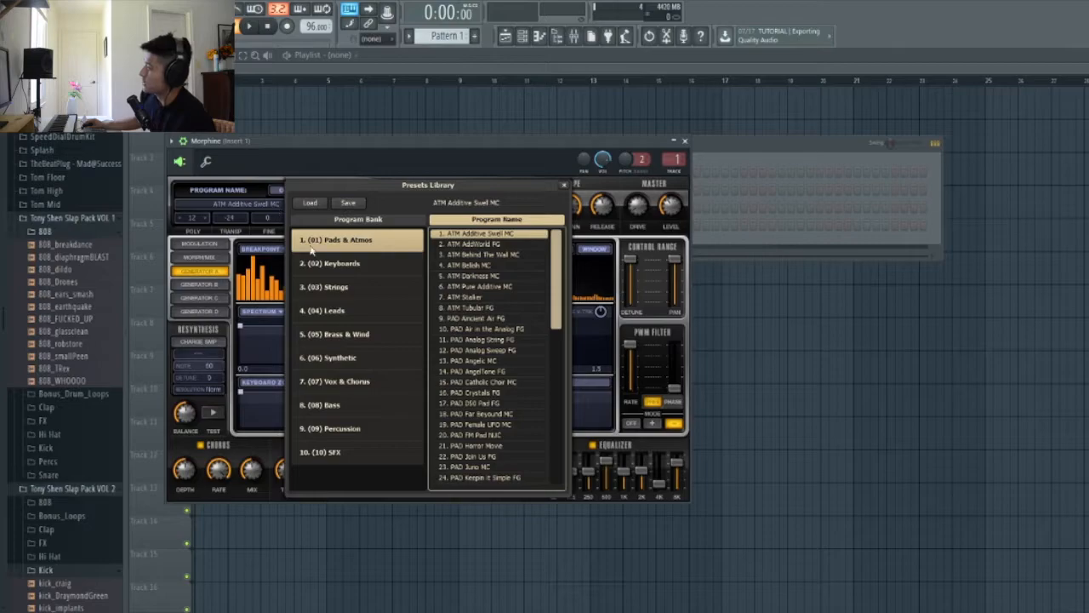
pyautogui.click(347, 287)
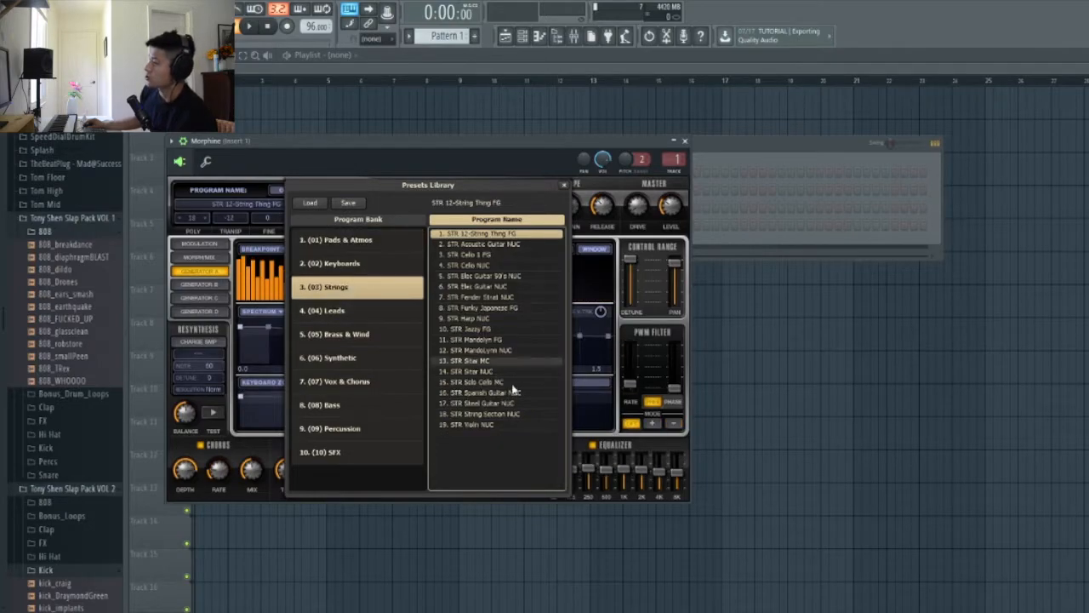
pyautogui.click(492, 318)
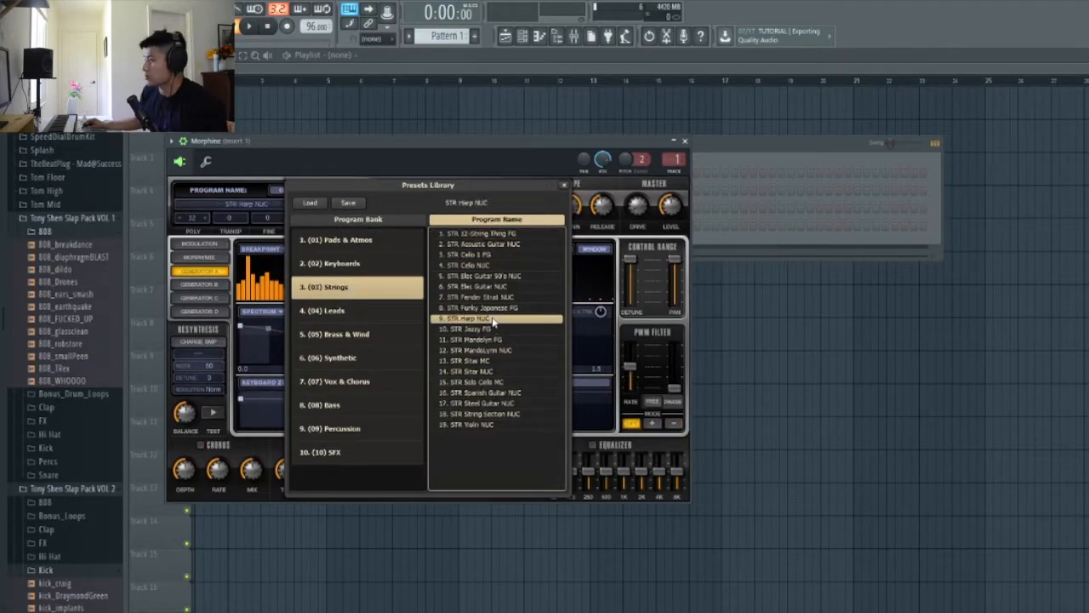
pyautogui.click(562, 187)
pyautogui.click(684, 141)
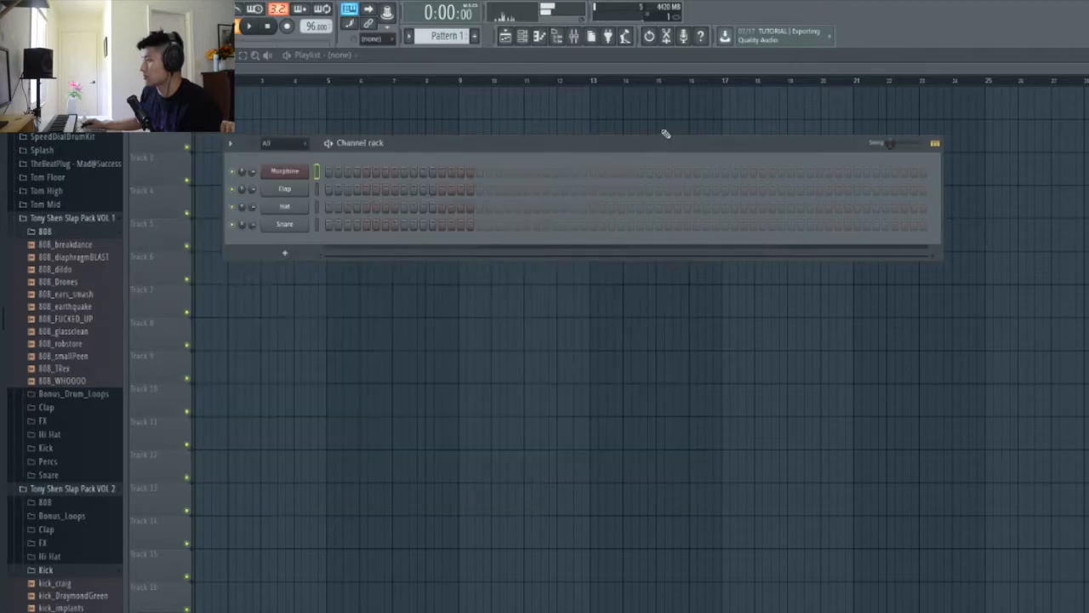
# - Open Morphine's piano roll, enter consecutive notes B4, E5 and G5 from the start of the first bar, and play them back
pyautogui.click(553, 40)
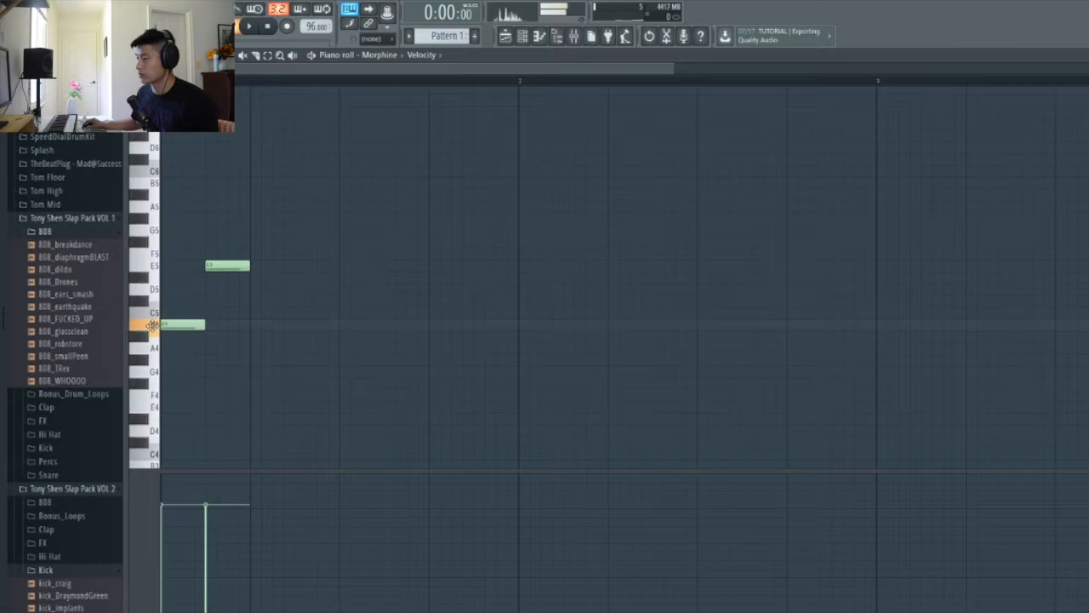
pyautogui.moveTo(183, 313); pyautogui.dragTo(183, 324)
pyautogui.click(207, 281)
pyautogui.moveTo(207, 287); pyautogui.dragTo(209, 264)
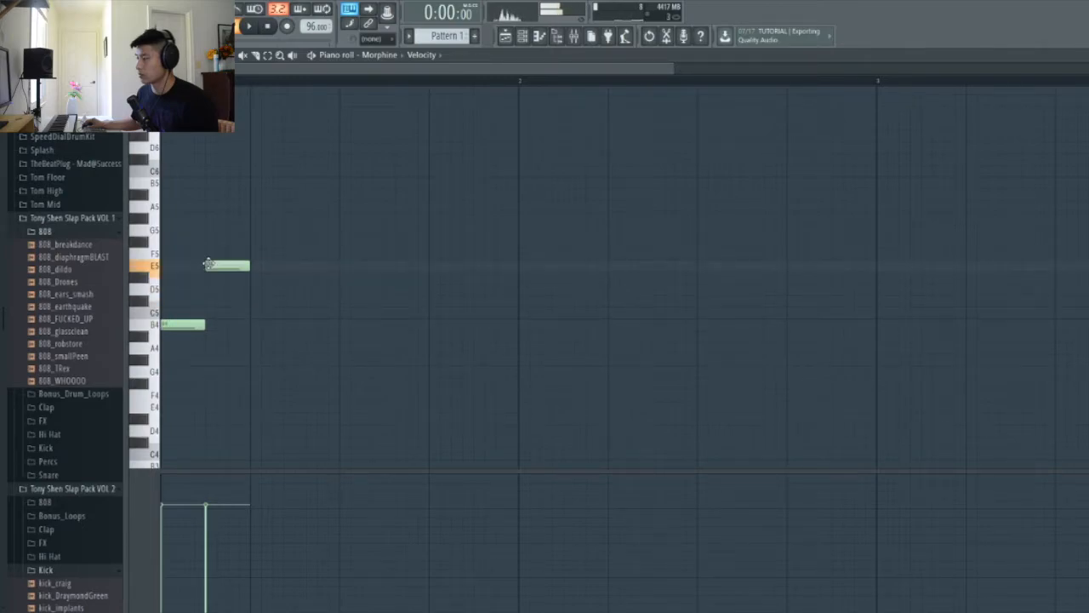
pyautogui.click(272, 230)
pyautogui.press('space')
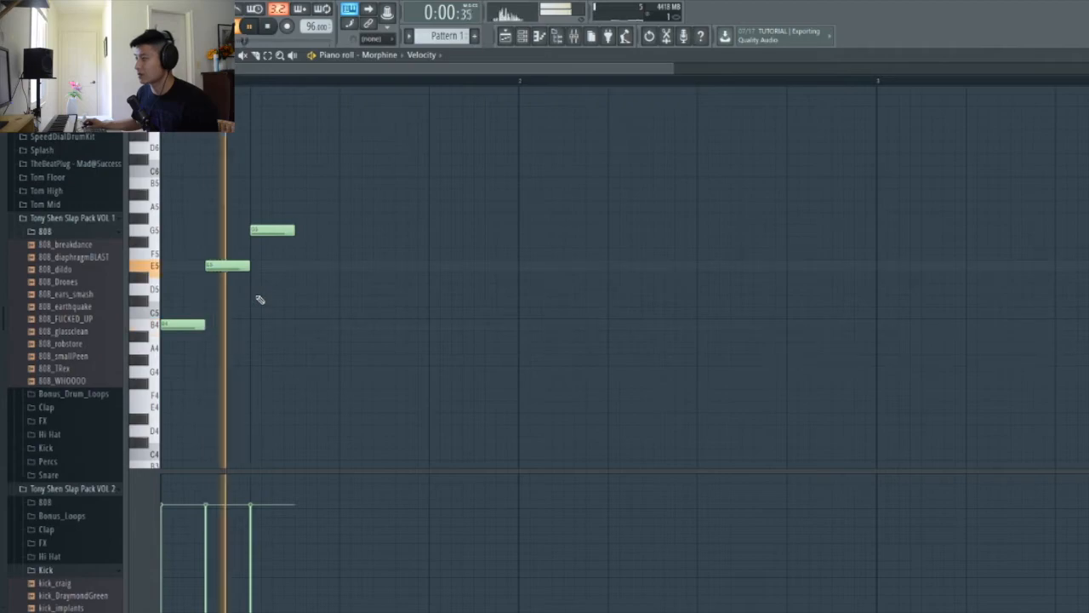
# - Continue the first bar's melody with consecutive notes B4, A5, G5, F#5 and G5 up to the start of bar 2
pyautogui.scroll(2, 255, 297)
pyautogui.click(315, 325)
pyautogui.moveTo(314, 325); pyautogui.dragTo(309, 326)
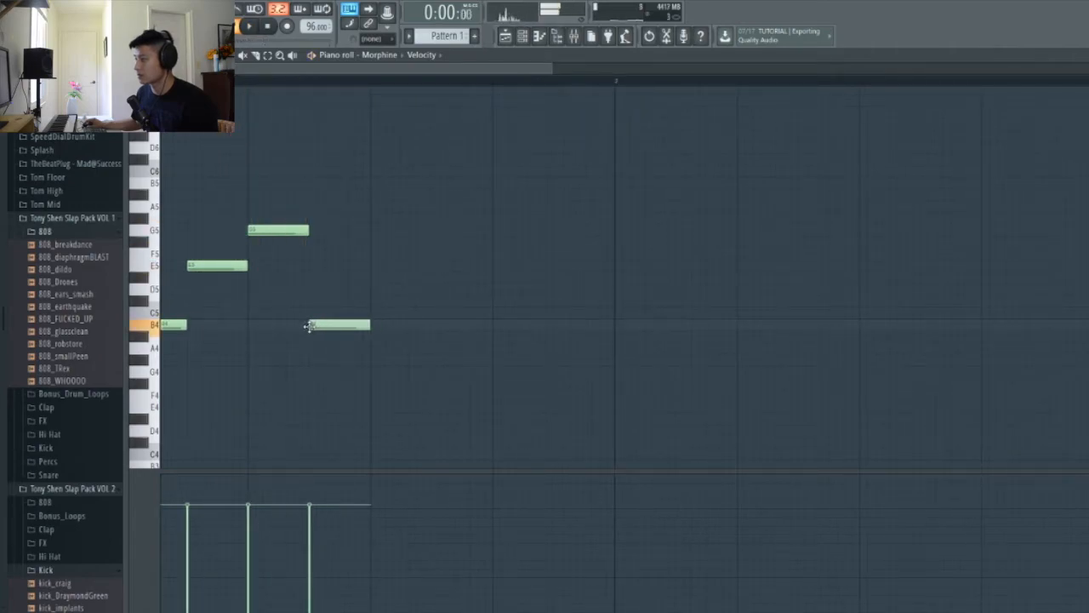
pyautogui.click(374, 207)
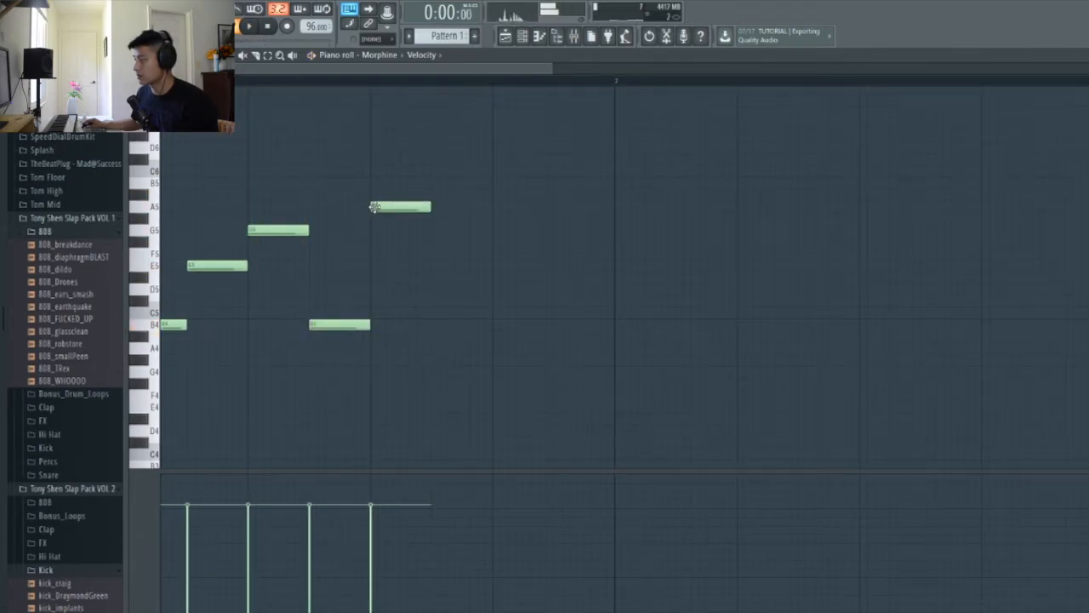
pyautogui.click(433, 231)
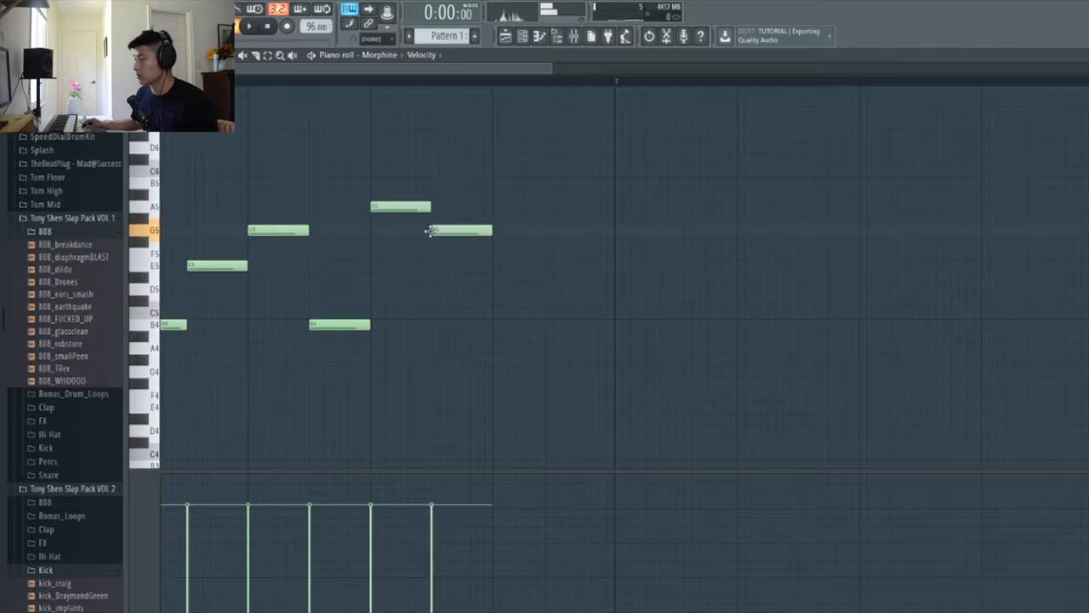
pyautogui.click(494, 242)
pyautogui.click(573, 229)
# - Play back the one-bar melody and look closely at the notes in its second half
pyautogui.press('space')
pyautogui.keyDown('ctrl'); pyautogui.scroll(-1, 545, 286); pyautogui.keyUp('ctrl')
pyautogui.keyDown('ctrl'); pyautogui.scroll(-1, 511, 291); pyautogui.keyUp('ctrl')
pyautogui.keyDown('ctrl'); pyautogui.scroll(3, 314, 278); pyautogui.keyUp('ctrl')
pyautogui.keyDown('ctrl'); pyautogui.scroll(-1, 479, 272); pyautogui.keyUp('ctrl')
pyautogui.press('space')
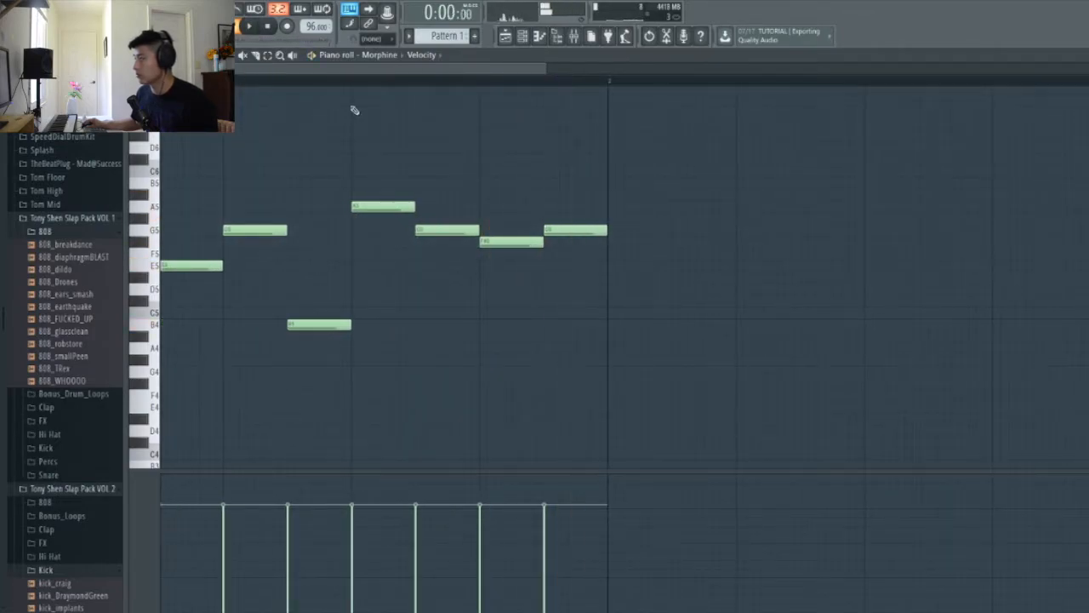
pyautogui.press('space')
pyautogui.keyDown('ctrl'); pyautogui.scroll(2, 423, 170); pyautogui.keyUp('ctrl')
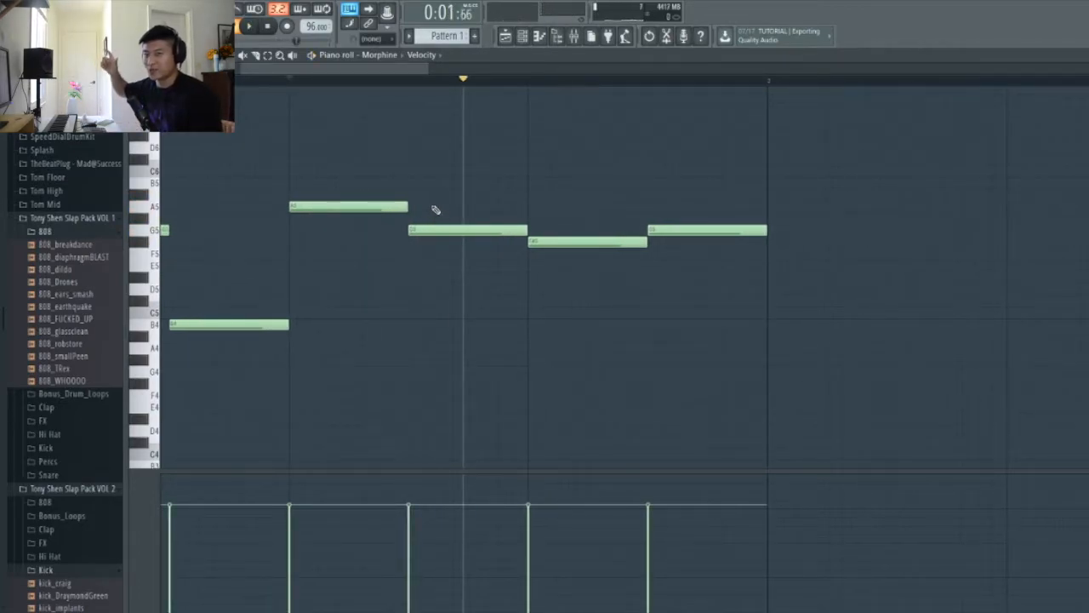
pyautogui.press('space')
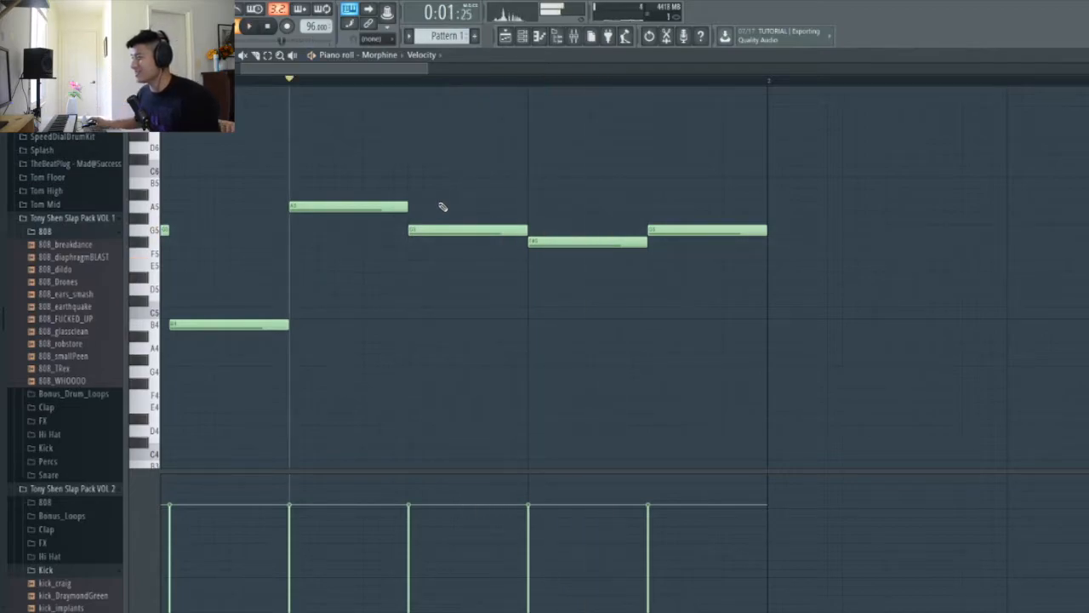
# - Shorten the G5 after the A5, add short A5 and G5 notes behind it, and extend the last one to meet the F#5
pyautogui.keyDown('ctrl'); pyautogui.scroll(1, 418, 209); pyautogui.keyUp('ctrl')
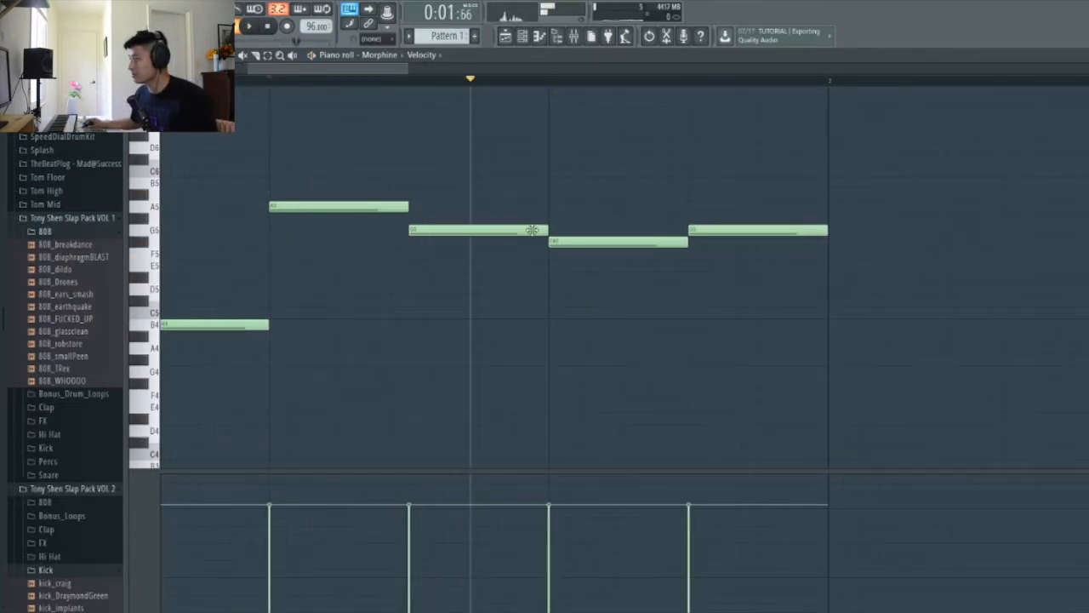
pyautogui.moveTo(547, 230); pyautogui.dragTo(448, 202)
pyautogui.click(445, 219)
pyautogui.press('space')
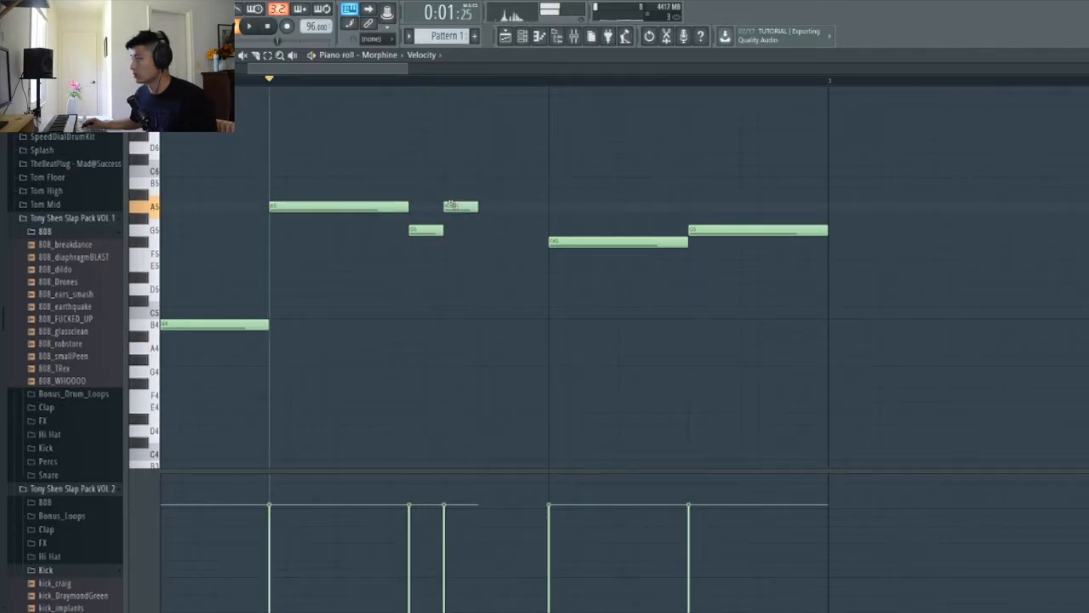
pyautogui.click(481, 230)
pyautogui.press('space')
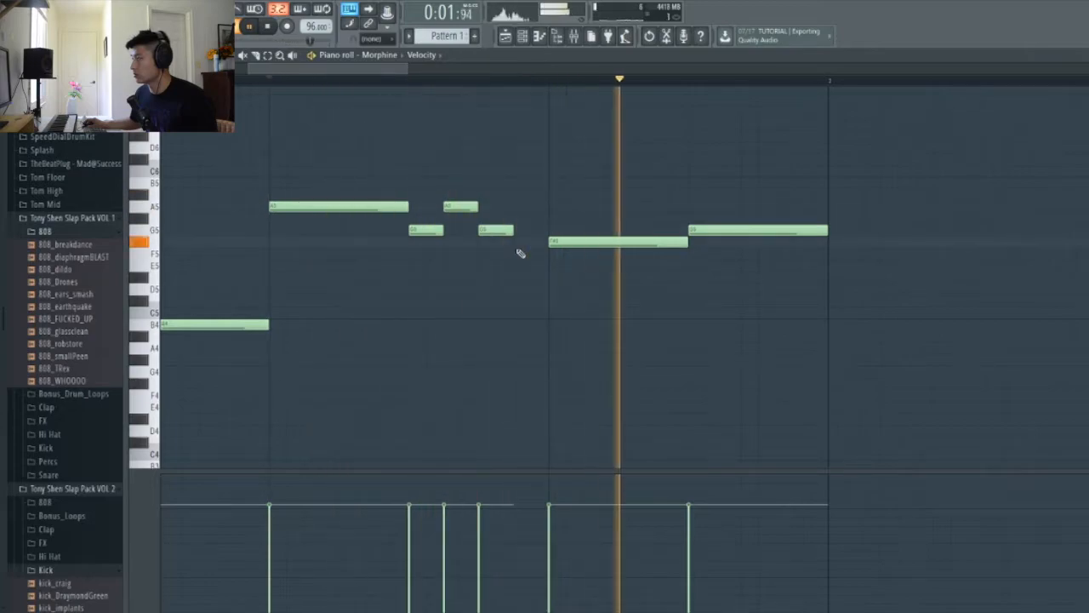
pyautogui.moveTo(512, 230); pyautogui.dragTo(549, 231)
# - Copy the complete one-bar melody into the second bar, deselect the notes, and play back the two bars
pyautogui.scroll(-5, 535, 260)
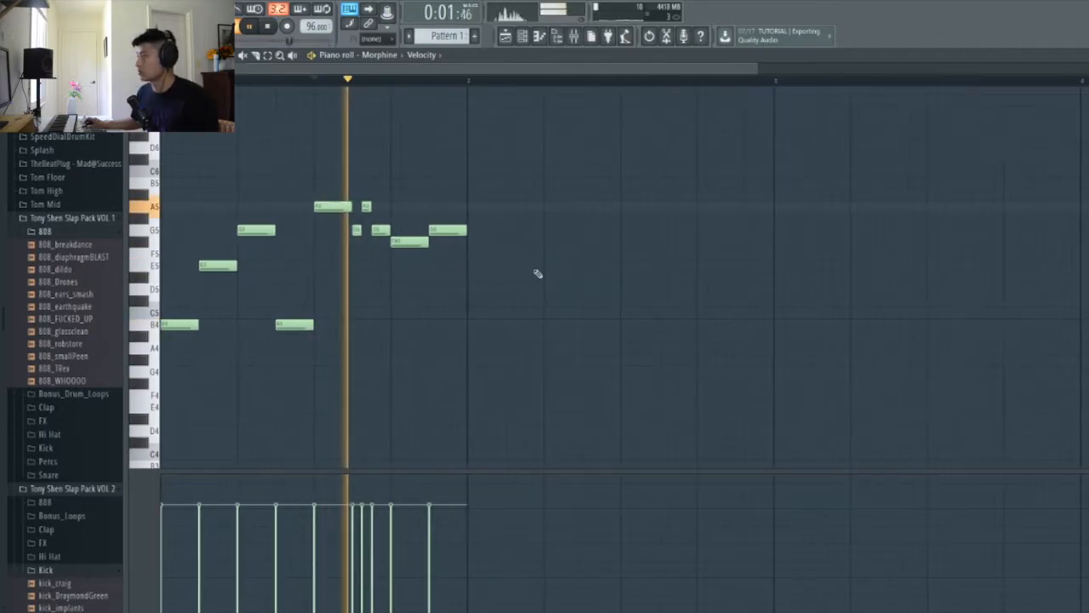
pyautogui.scroll(-2, 533, 275)
pyautogui.hotkey('ctrl', 'a')
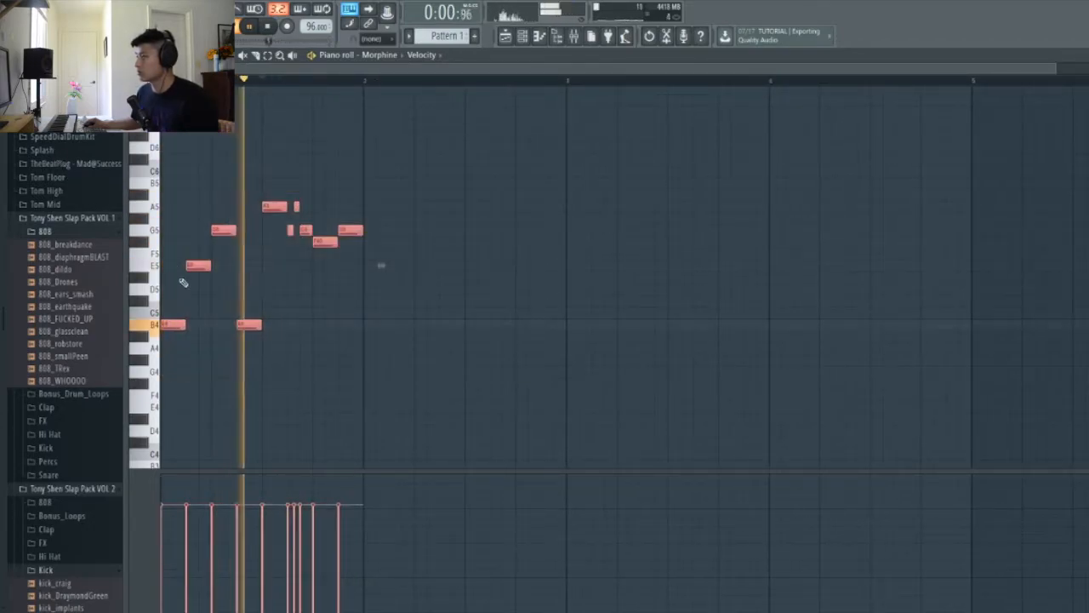
pyautogui.press('space')
pyautogui.moveTo(170, 325)
pyautogui.mouseDown()
pyautogui.moveTo(391, 335)
pyautogui.moveTo(372, 335)
pyautogui.mouseUp()
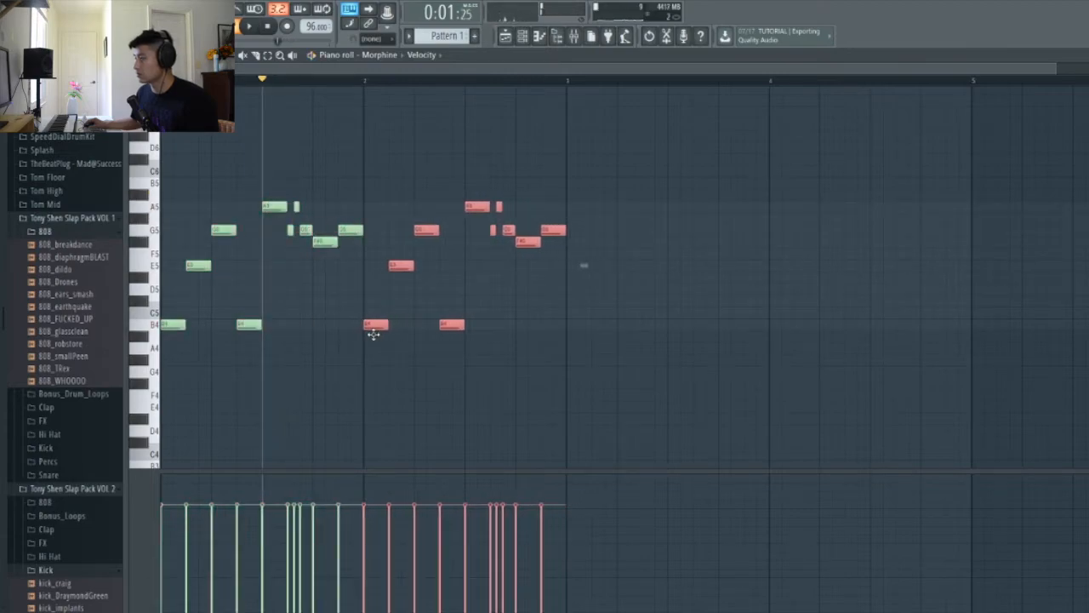
pyautogui.press('space')
pyautogui.hotkey('ctrl', 'd')
pyautogui.scroll(3, 397, 309)
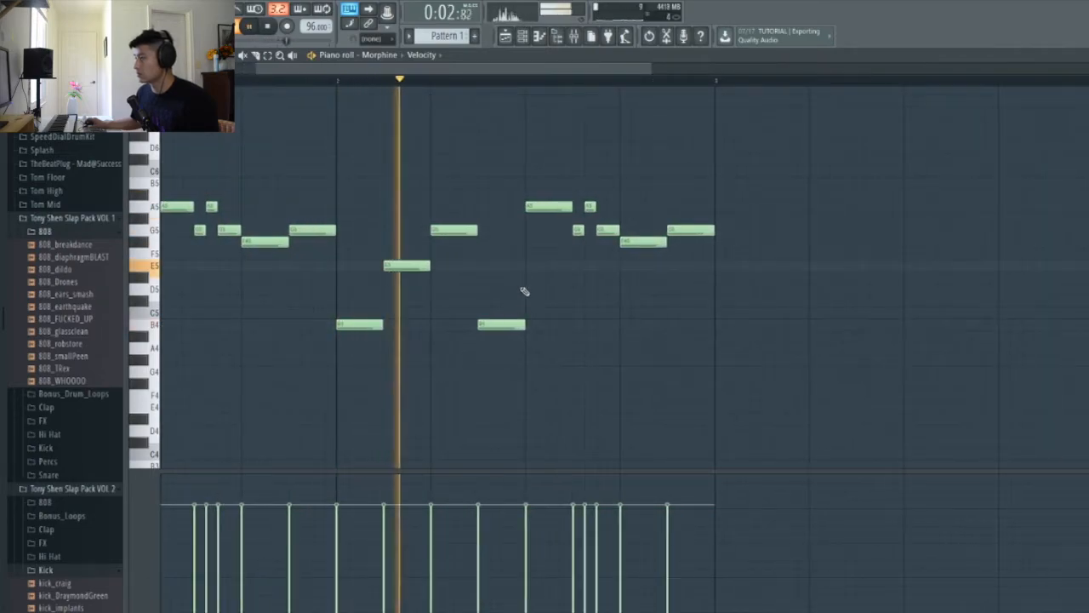
pyautogui.scroll(-1, 553, 303)
pyautogui.press('space')
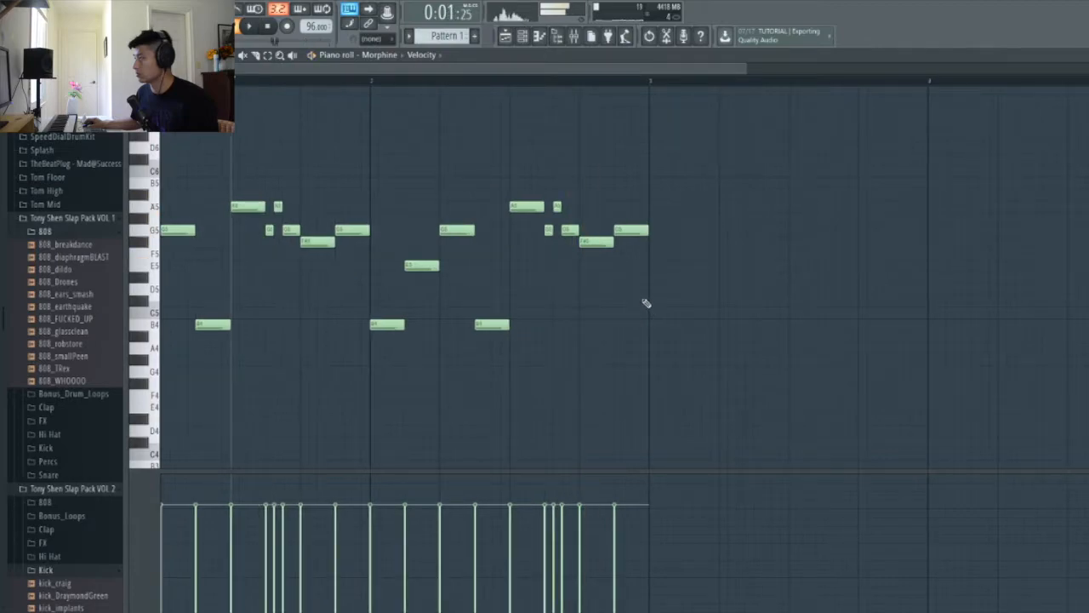
# - Set the first bar's last note to D5, aligned to the bar's end, and return the second bar's last note to G5
pyautogui.scroll(1, 647, 303)
pyautogui.moveTo(630, 231); pyautogui.dragTo(627, 287)
pyautogui.scroll(-2, 524, 289)
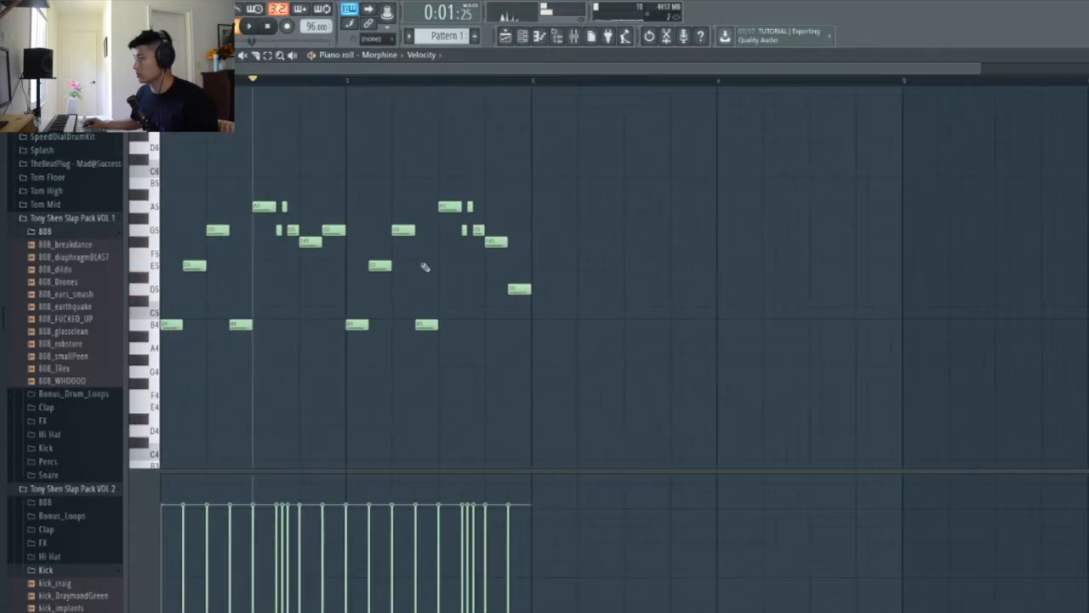
pyautogui.click(327, 290)
pyautogui.moveTo(517, 290); pyautogui.dragTo(516, 230)
pyautogui.press('space')
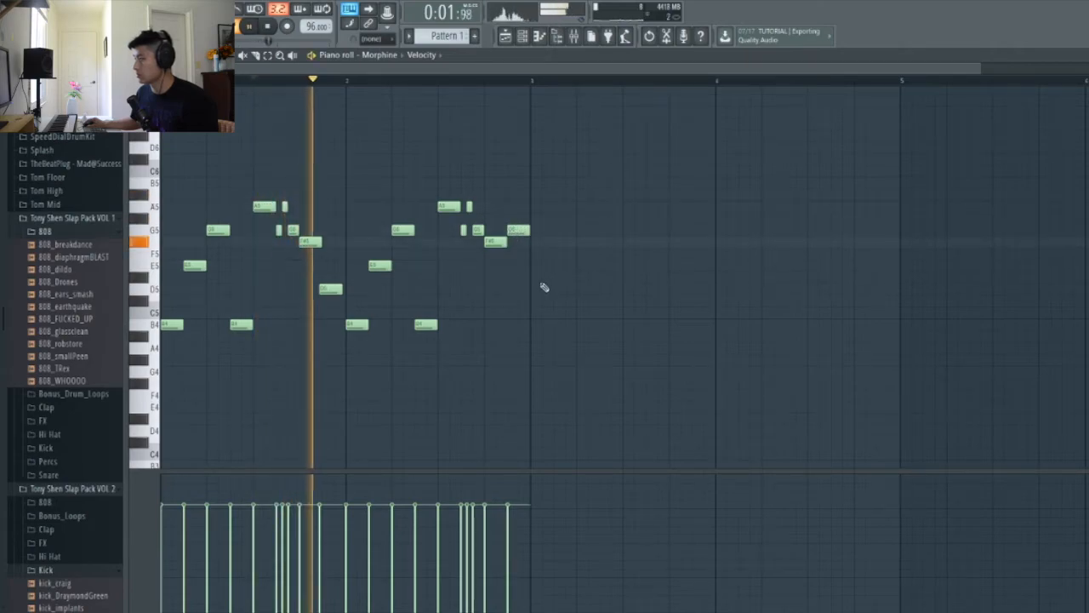
pyautogui.moveTo(327, 290); pyautogui.dragTo(331, 291)
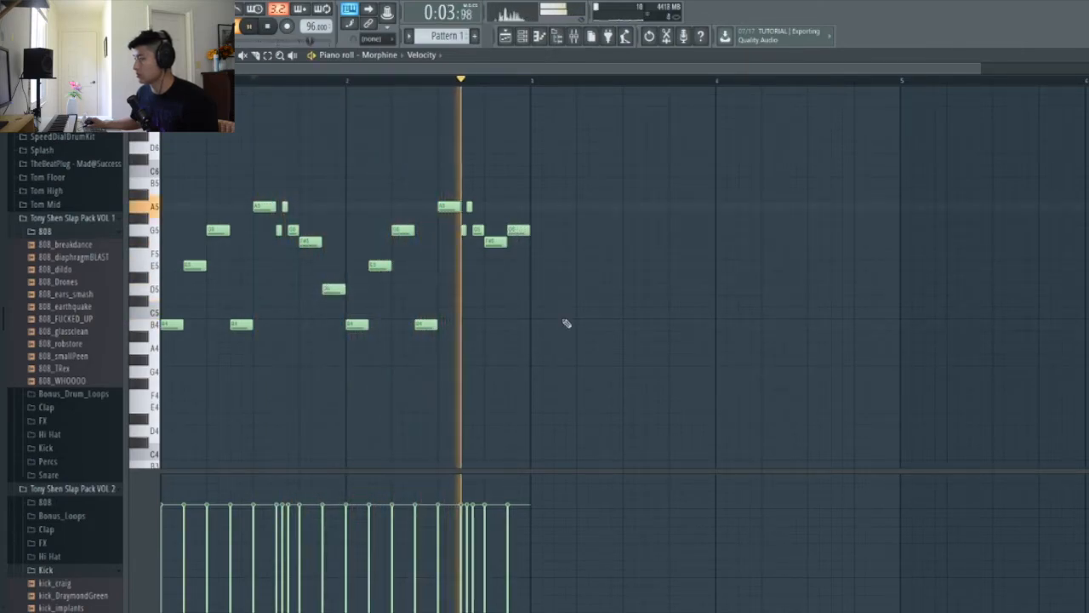
# - Duplicate the two-bar melody into bars 3 and 4, deselect the notes, and play the result
pyautogui.scroll(-2, 572, 328)
pyautogui.hotkey('ctrl', 'a')
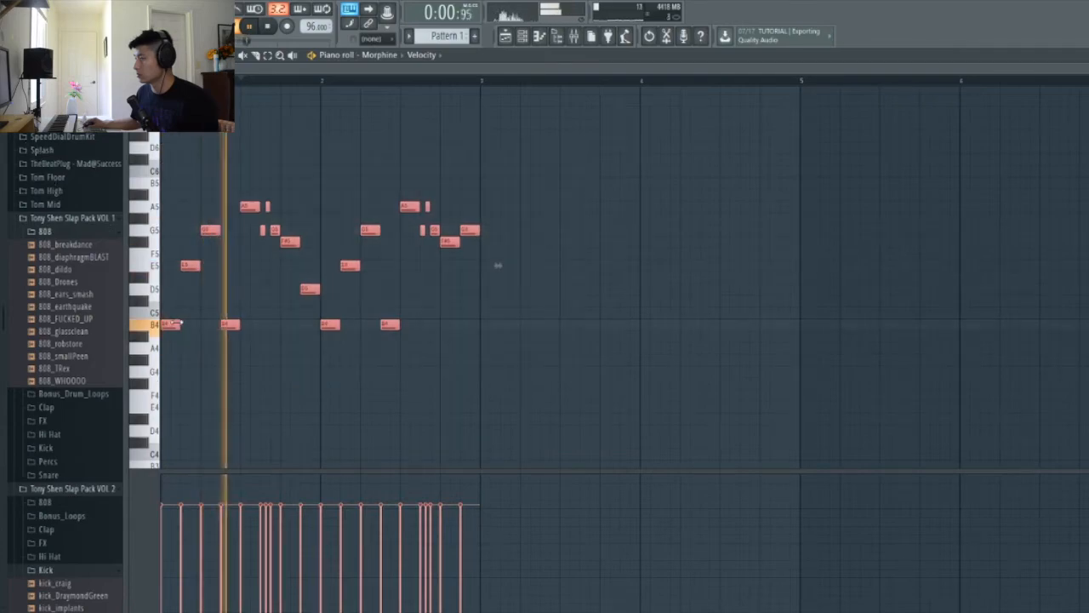
pyautogui.hotkey('ctrl', 'b')
pyautogui.hotkey('ctrl', 'd')
pyautogui.scroll(-1, 496, 357)
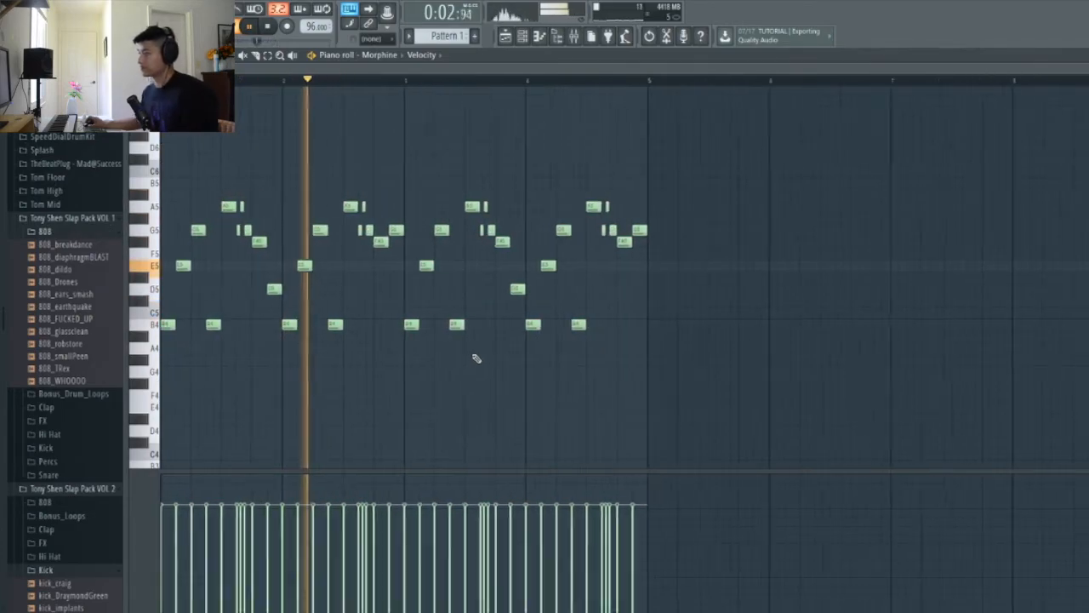
pyautogui.press('space')
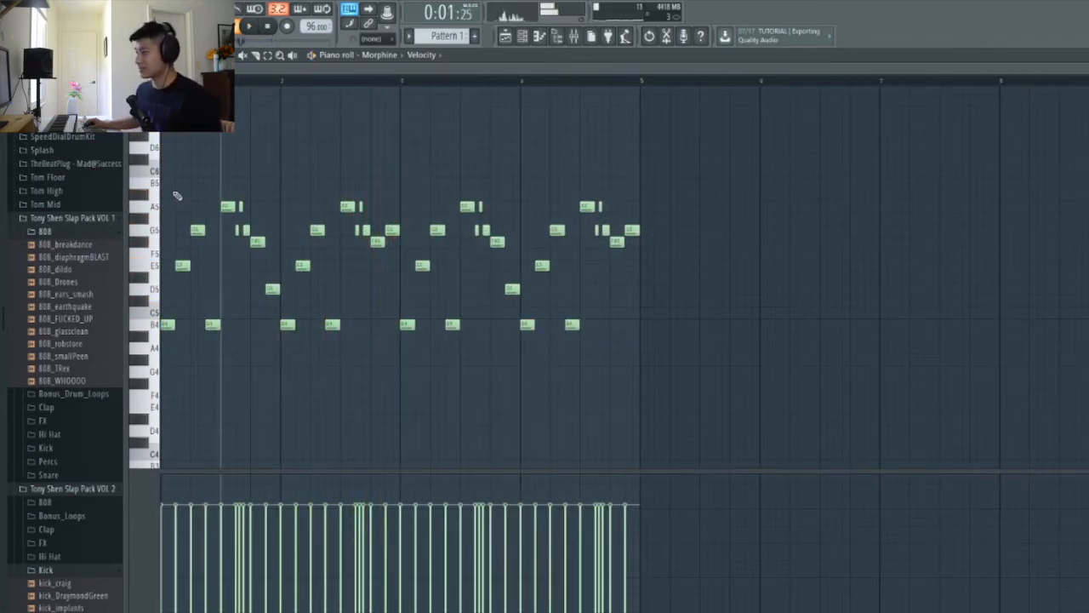
# - Add a sustained B5 note at the start of the pattern and a long A6 note above the first bar's A5
pyautogui.click(168, 182)
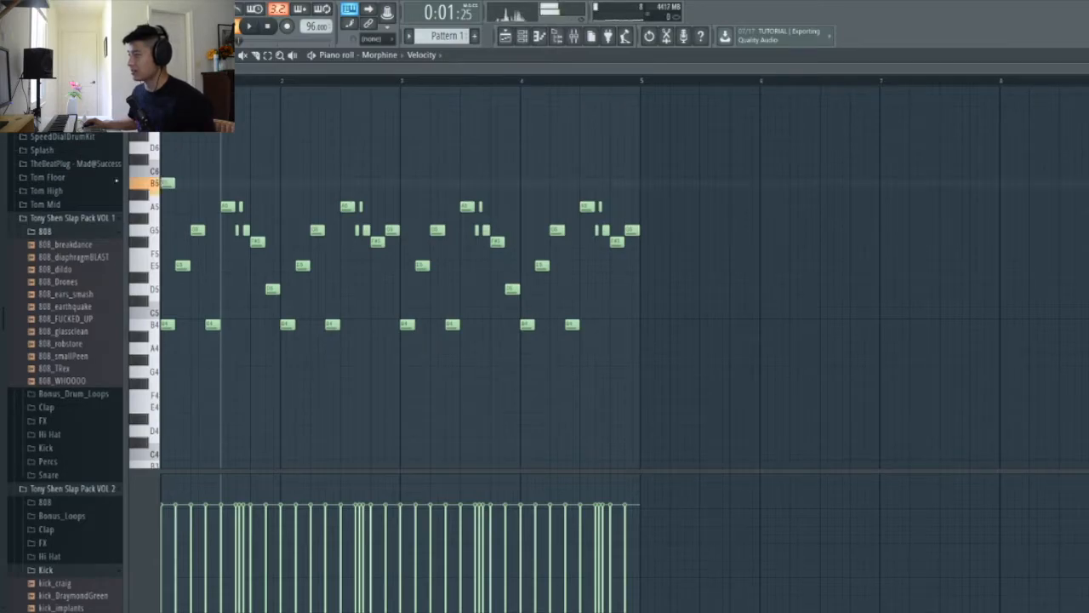
pyautogui.press('space')
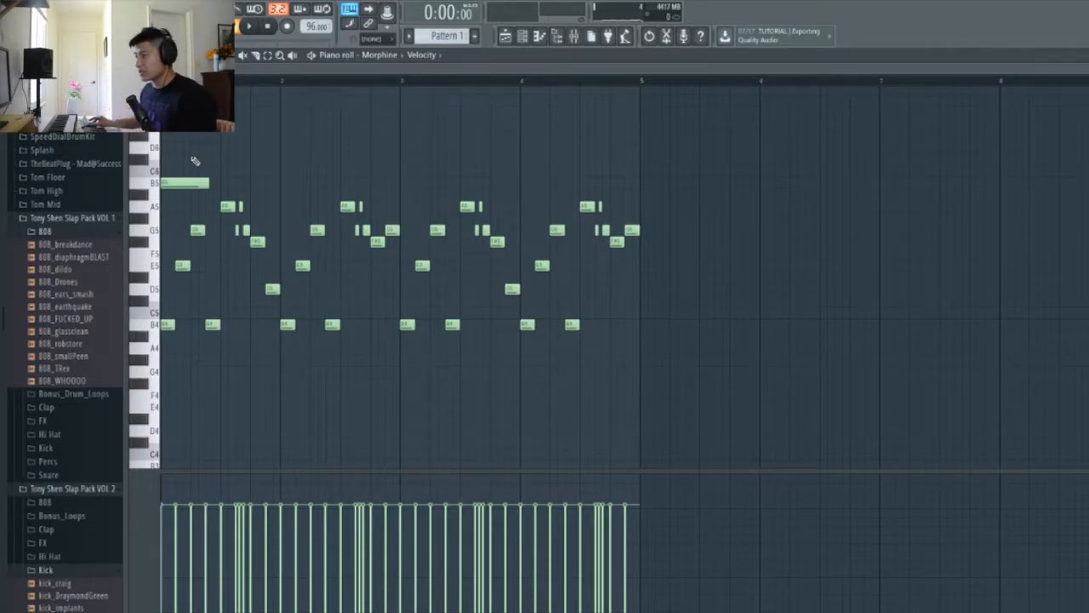
pyautogui.keyDown('ctrl'); pyautogui.scroll(4, 195, 162); pyautogui.keyUp('ctrl')
pyautogui.click(245, 136)
pyautogui.moveTo(245, 136); pyautogui.dragTo(241, 89)
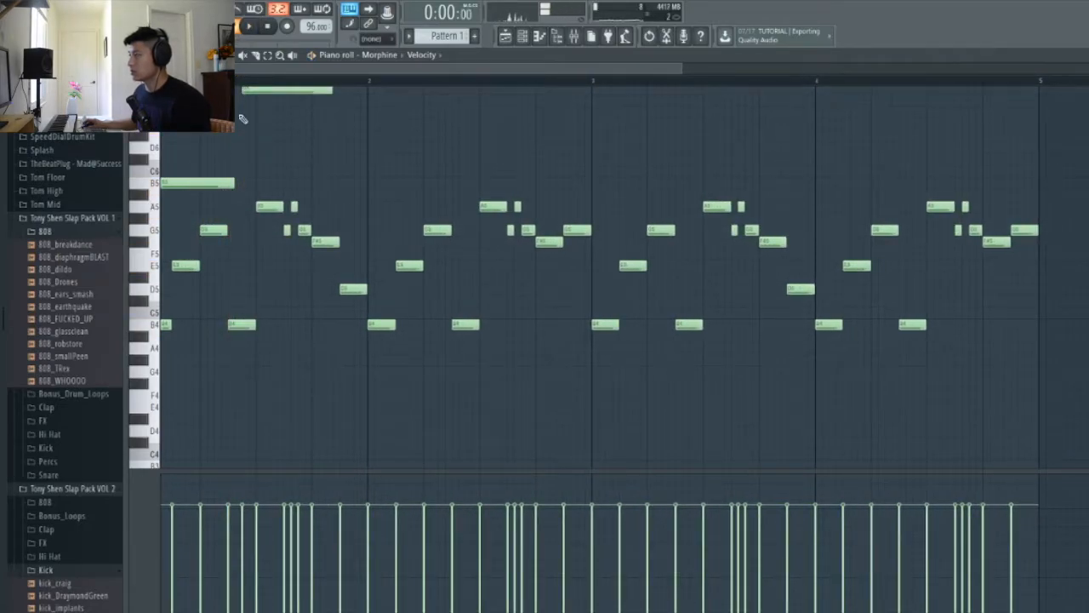
pyautogui.scroll(3, 247, 136)
pyautogui.press('space')
pyautogui.moveTo(261, 195); pyautogui.dragTo(274, 169)
pyautogui.press('space')
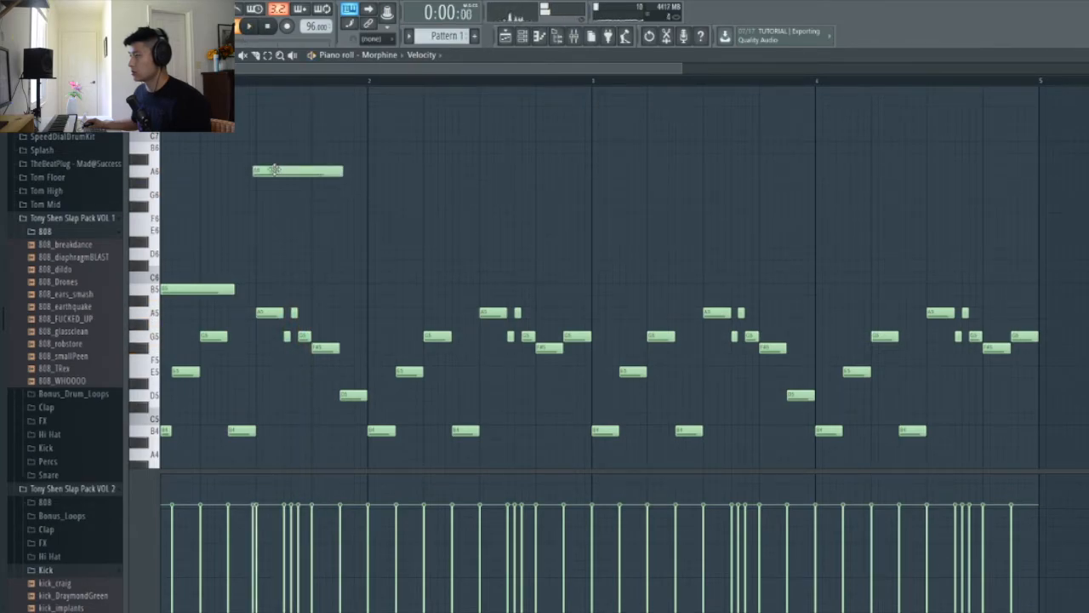
# - Align the A6 note with the start of the A5 below and shorten it to end with the following short A5
pyautogui.press('space')
pyautogui.moveTo(342, 170); pyautogui.dragTo(281, 181)
pyautogui.press('space')
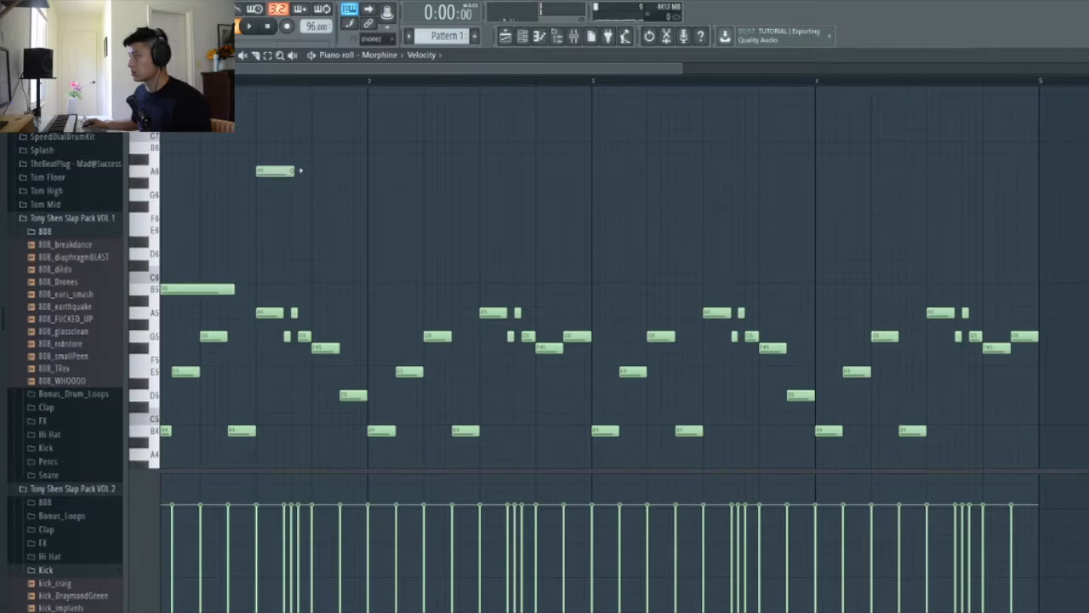
pyautogui.scroll(3, 291, 173)
pyautogui.moveTo(292, 174); pyautogui.dragTo(301, 180)
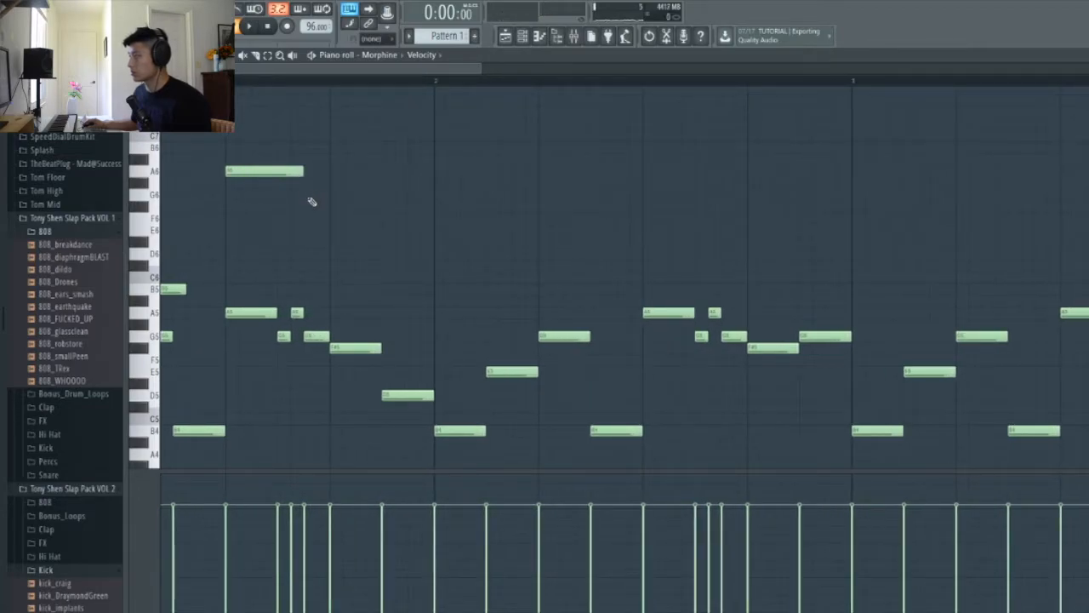
# - Add G6 and F#6 notes of equal length directly after the A6 and play back the upper melody
pyautogui.click(311, 197)
pyautogui.click(387, 207)
pyautogui.press('space')
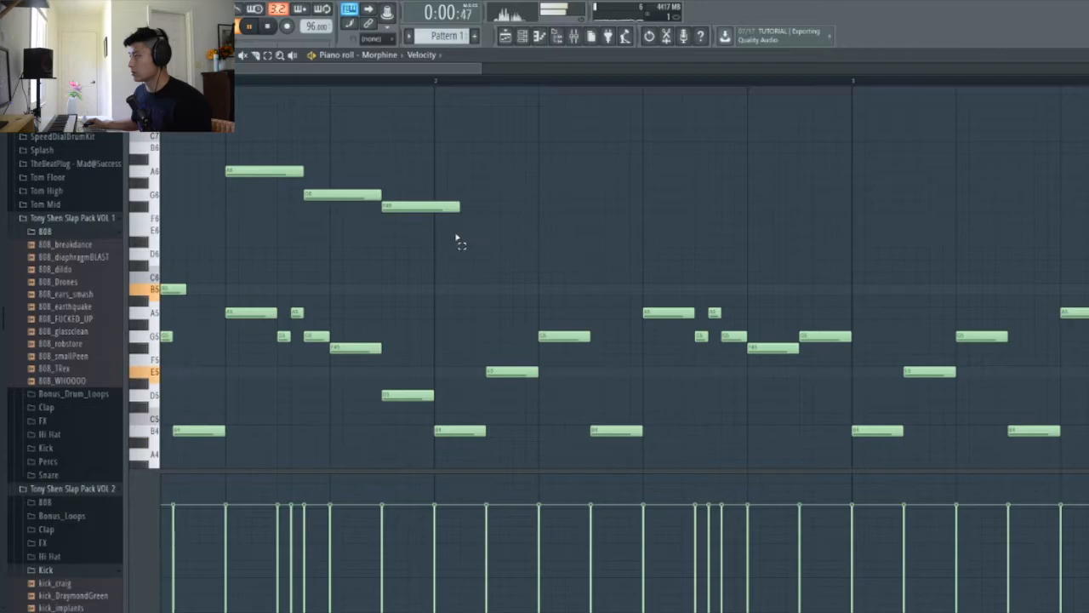
# - Shorten the F#6 to end at bar 2 and add a sustained D6 across the first half of bar 2, checking by playback
pyautogui.moveTo(459, 207); pyautogui.dragTo(435, 209)
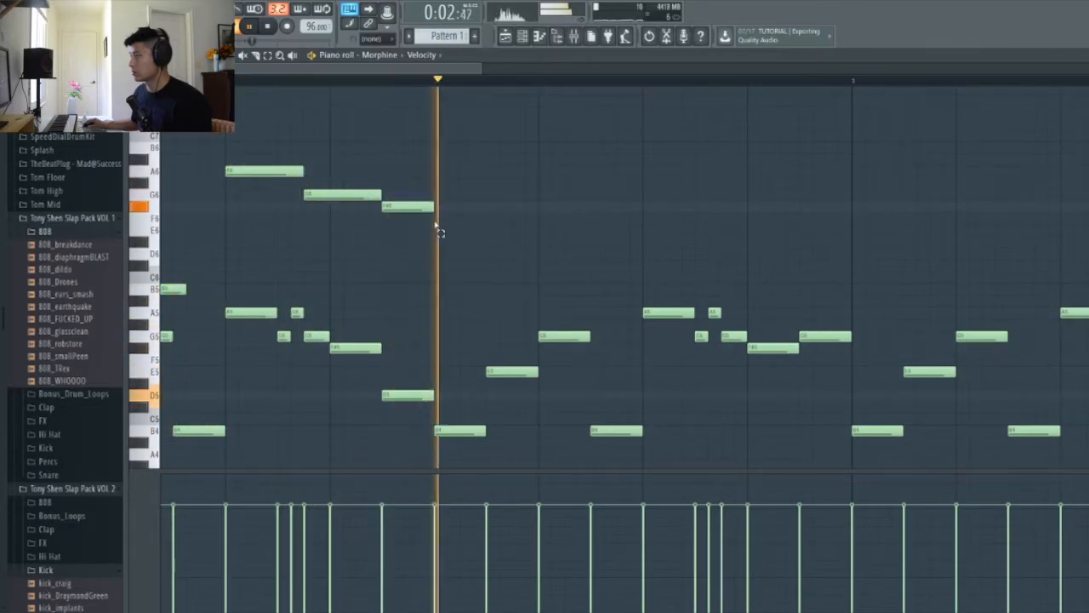
pyautogui.press('space')
pyautogui.scroll(-3, 439, 234)
pyautogui.moveTo(349, 267); pyautogui.dragTo(444, 163)
pyautogui.press('space')
pyautogui.press('space')
# - Add A6, G6 and F#6 notes in the second half of bar 2, ending the F#6 at bar 3, and play them back
pyautogui.moveTo(532, 172); pyautogui.dragTo(480, 181)
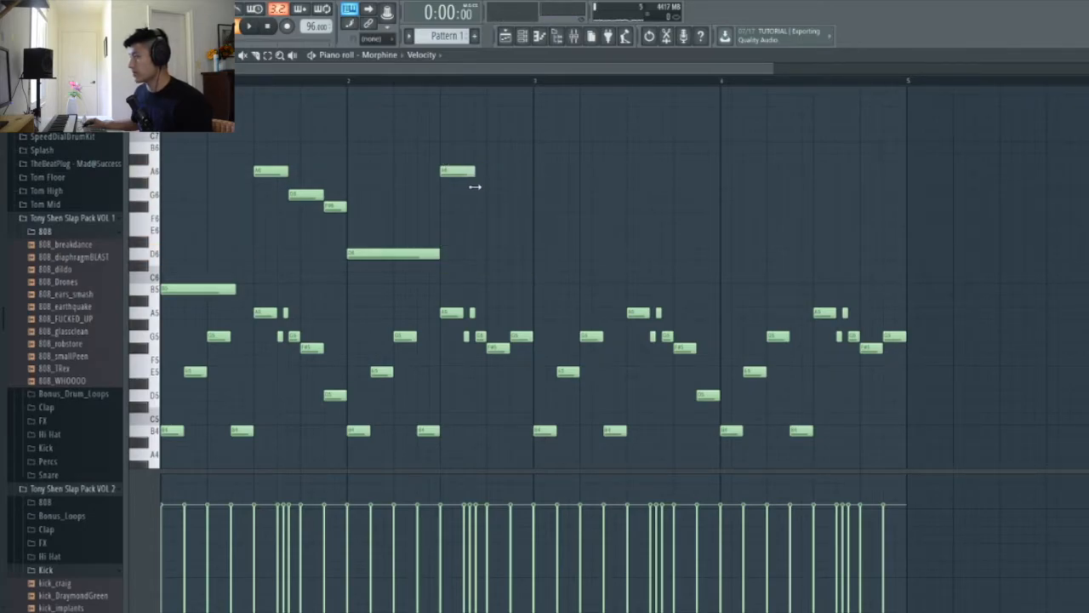
pyautogui.click(483, 194)
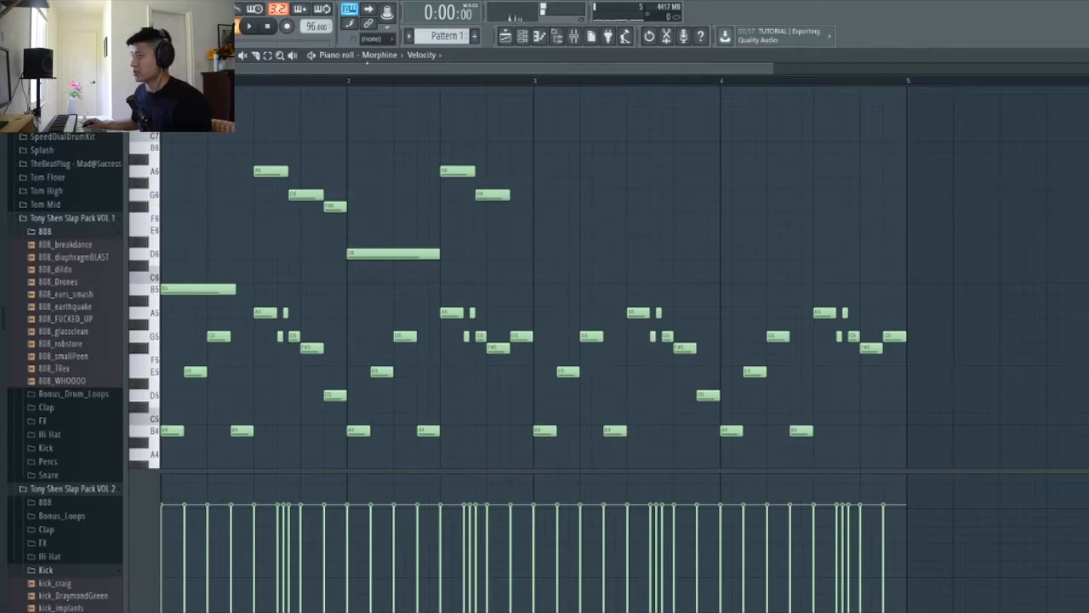
pyautogui.click(513, 206)
pyautogui.press('space')
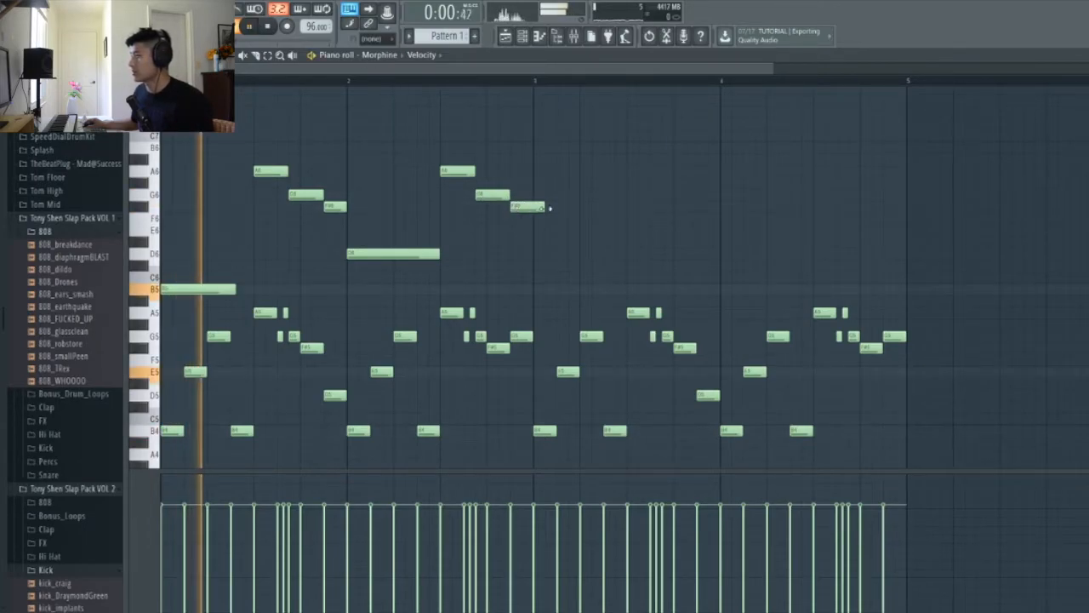
pyautogui.scroll(-1, 576, 195)
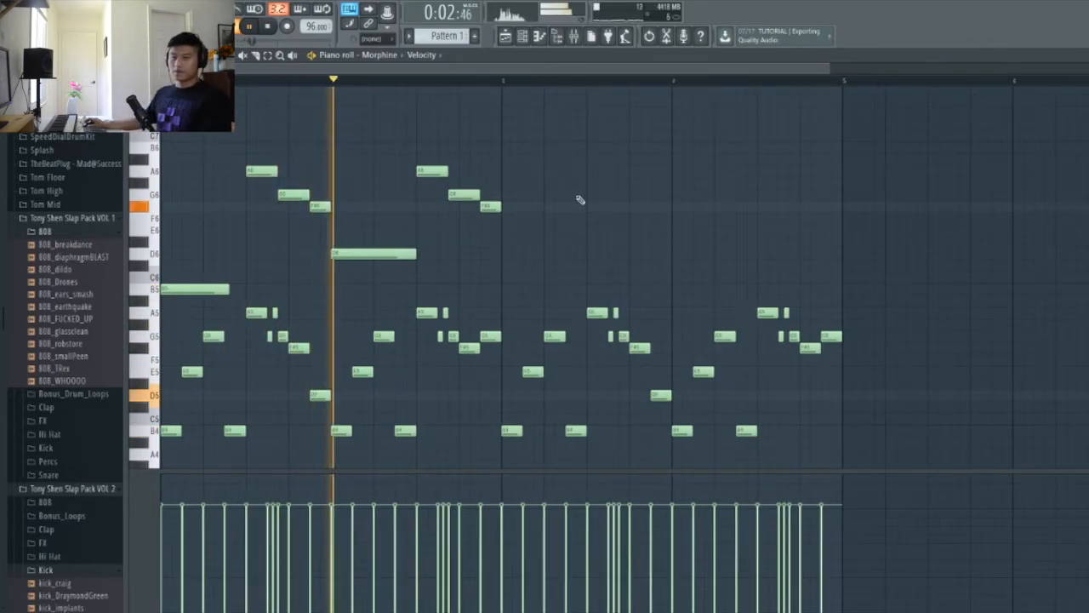
pyautogui.scroll(-1, 591, 184)
pyautogui.scroll(2, 437, 233)
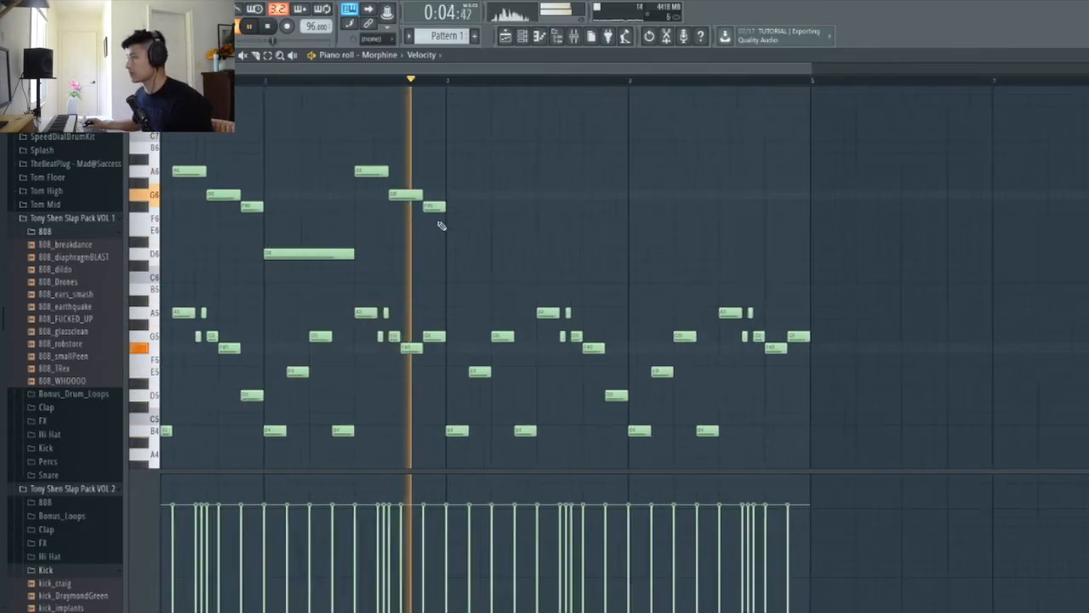
pyautogui.press('space')
# - Add a B5 note at the start of bar 3, extend it to half a bar, and play the pattern
pyautogui.moveTo(451, 277); pyautogui.dragTo(453, 298)
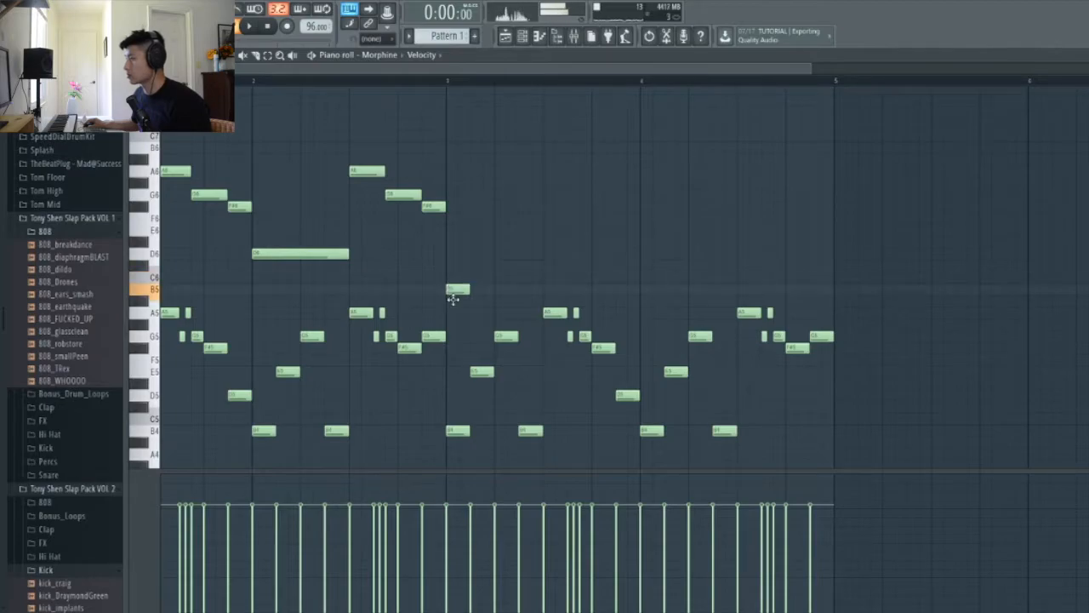
pyautogui.press('space')
pyautogui.scroll(-3, 511, 302)
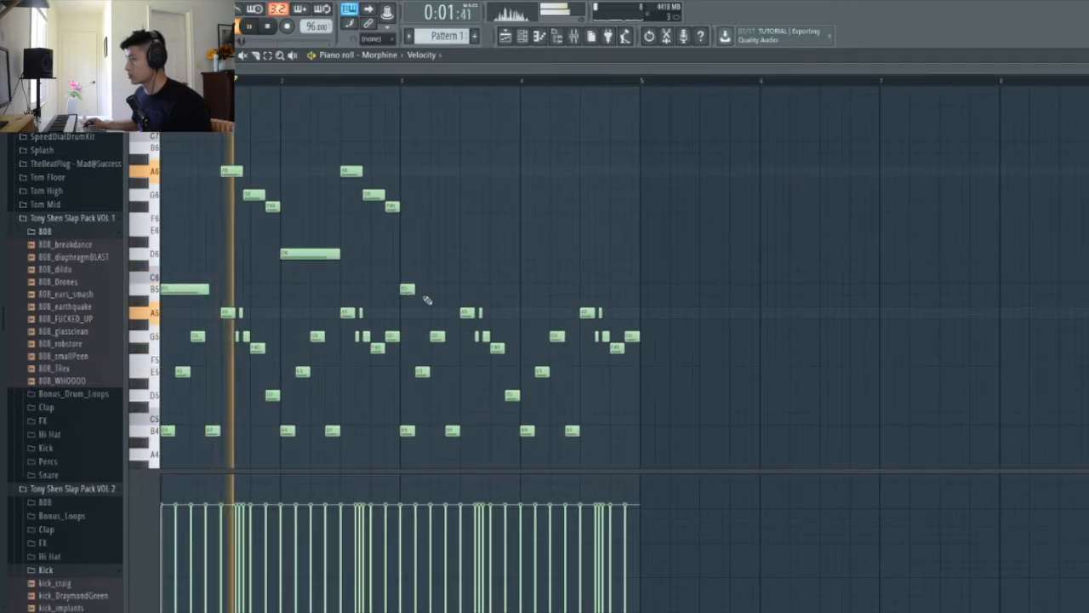
pyautogui.moveTo(414, 290); pyautogui.dragTo(460, 289)
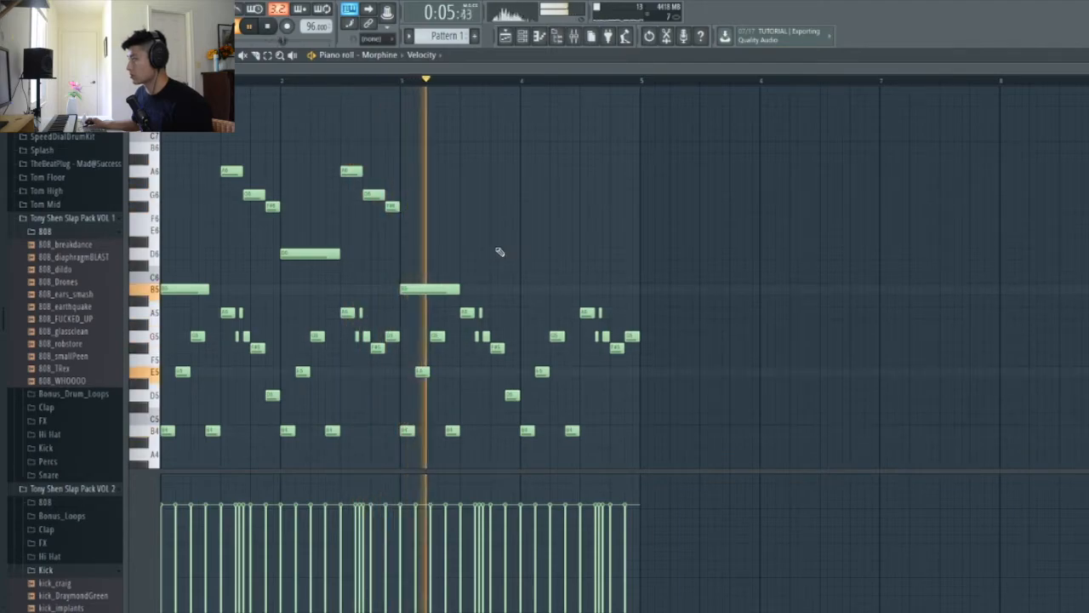
pyautogui.press('space')
# - Add descending F#6, D6 and C6 notes in the second half of bar 3, with the C6 ending at bar 4
pyautogui.scroll(2, 489, 234)
pyautogui.click(449, 207)
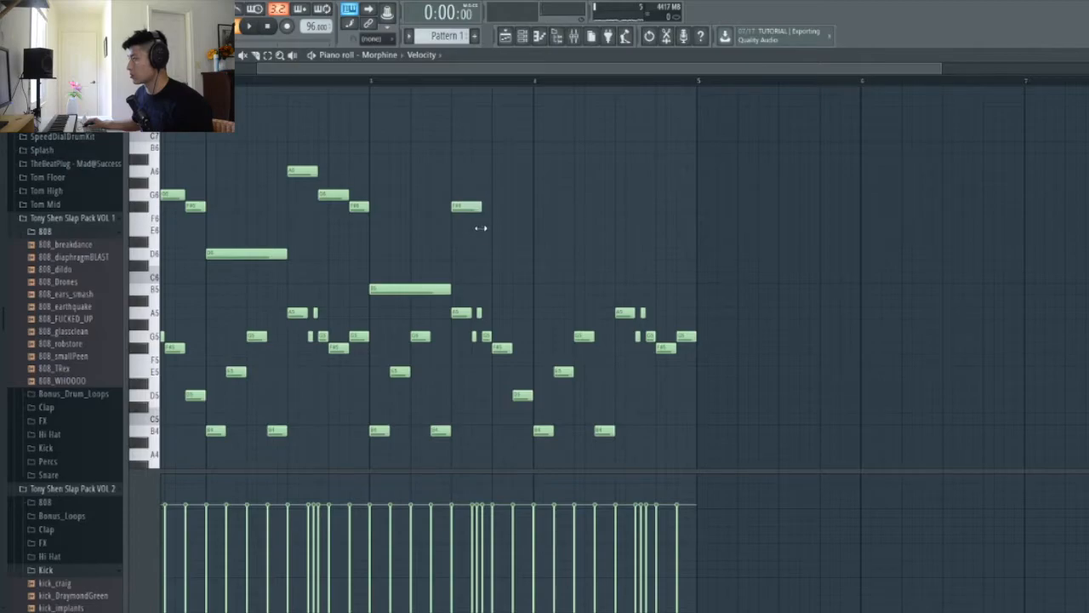
pyautogui.click(484, 255)
pyautogui.click(512, 278)
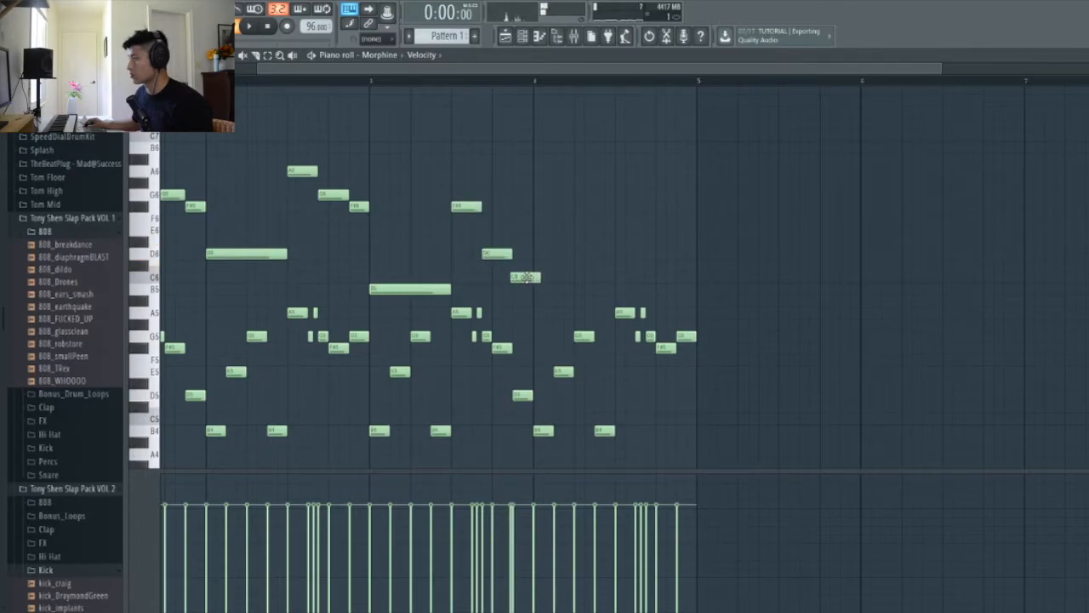
pyautogui.press('space')
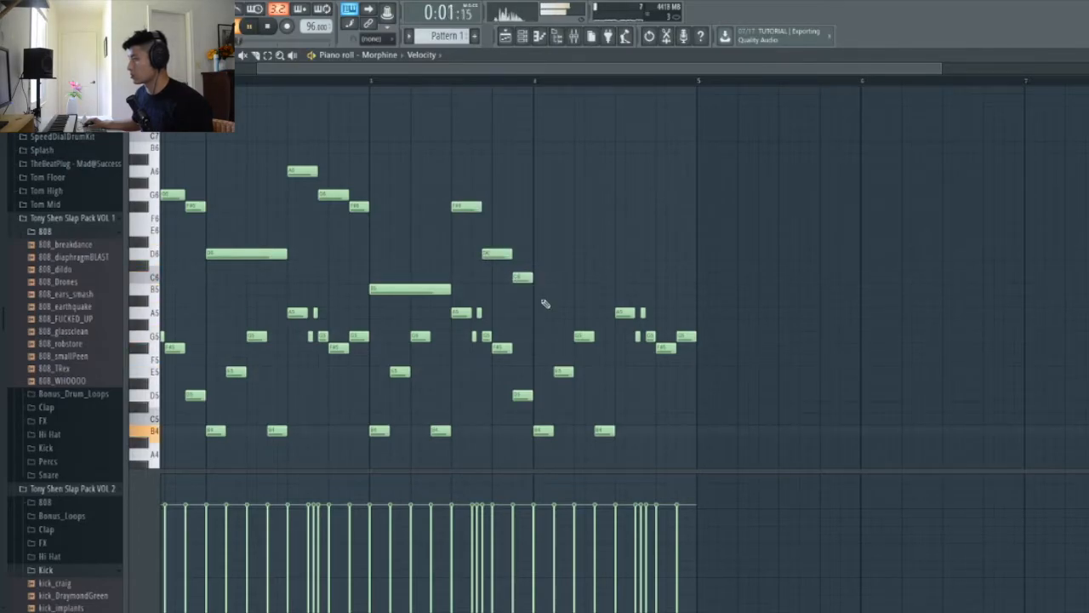
# - Copy the upper-melody notes of bar 3 into bar 4, deselect them, and play back the four bars
pyautogui.moveTo(549, 308); pyautogui.dragTo(371, 189)
pyautogui.moveTo(403, 287); pyautogui.dragTo(566, 288)
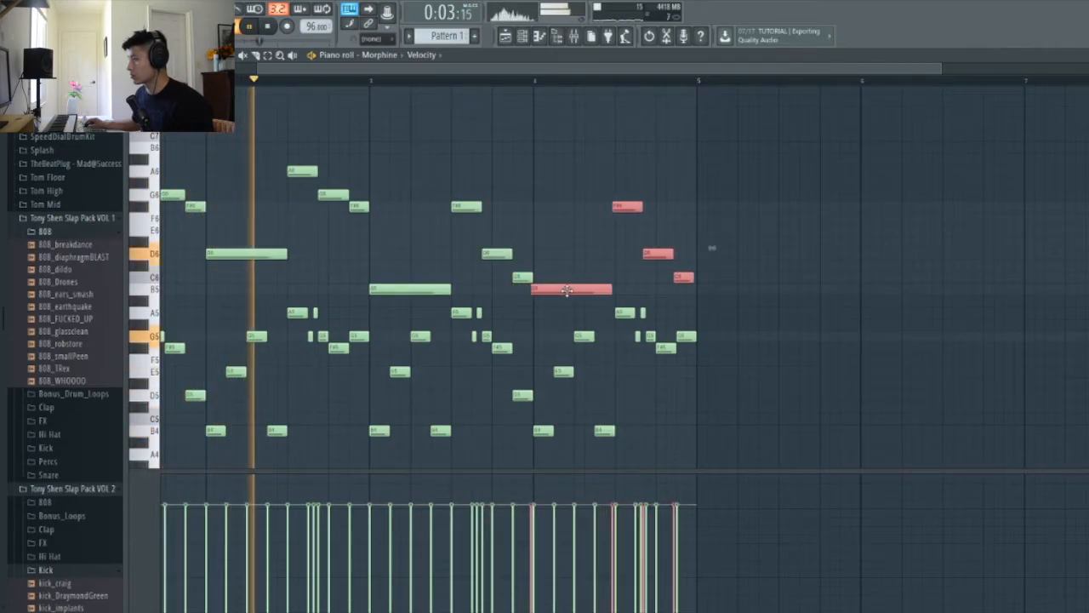
pyautogui.click(561, 253)
pyautogui.scroll(-2, 545, 241)
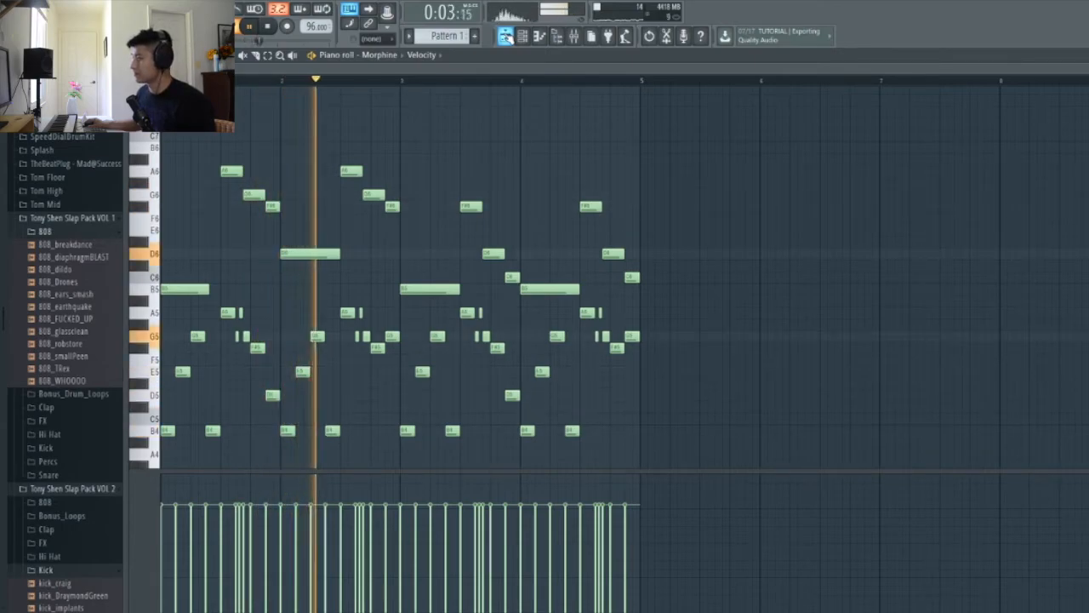
pyautogui.press('space')
# - Select all upper-melody notes from B5 upward, lower their velocity slightly, and play the pattern to check the balance
pyautogui.moveTo(641, 278); pyautogui.dragTo(485, 160)
pyautogui.keyDown('ctrl'); pyautogui.keyDown('shift'); pyautogui.click(538, 292); pyautogui.keyUp('shift'); pyautogui.keyUp('ctrl')
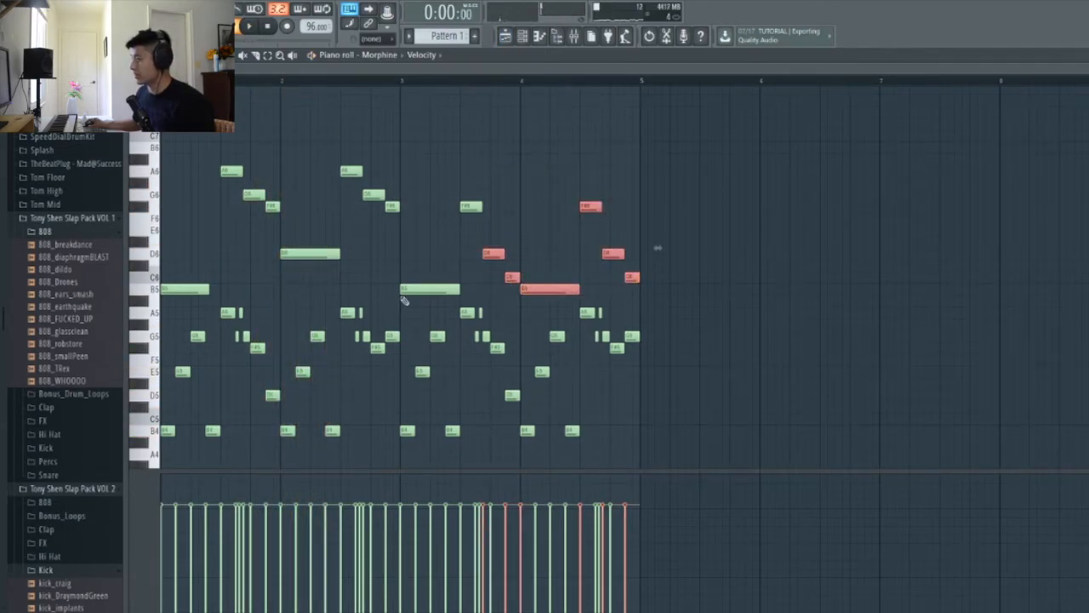
pyautogui.keyDown('ctrl'); pyautogui.keyDown('shift'); pyautogui.click(407, 292); pyautogui.keyUp('shift'); pyautogui.keyUp('ctrl')
pyautogui.keyDown('ctrl'); pyautogui.keyDown('shift'); pyautogui.click(471, 207); pyautogui.keyUp('shift'); pyautogui.keyUp('ctrl')
pyautogui.moveTo(390, 270); pyautogui.dragTo(207, 143)
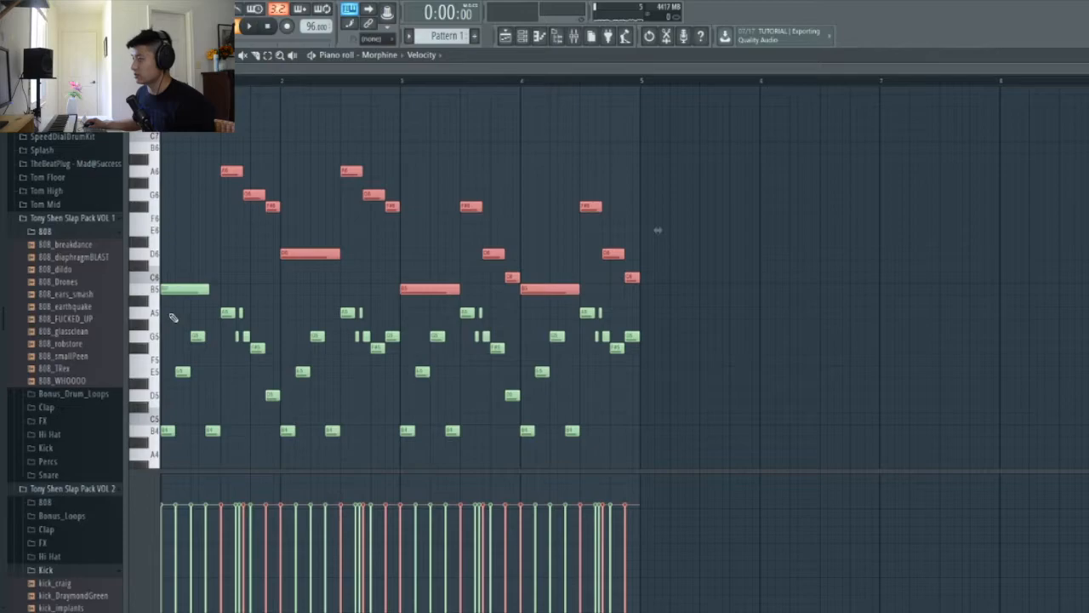
pyautogui.keyDown('ctrl'); pyautogui.keyDown('shift'); pyautogui.click(184, 290); pyautogui.keyUp('shift'); pyautogui.keyUp('ctrl')
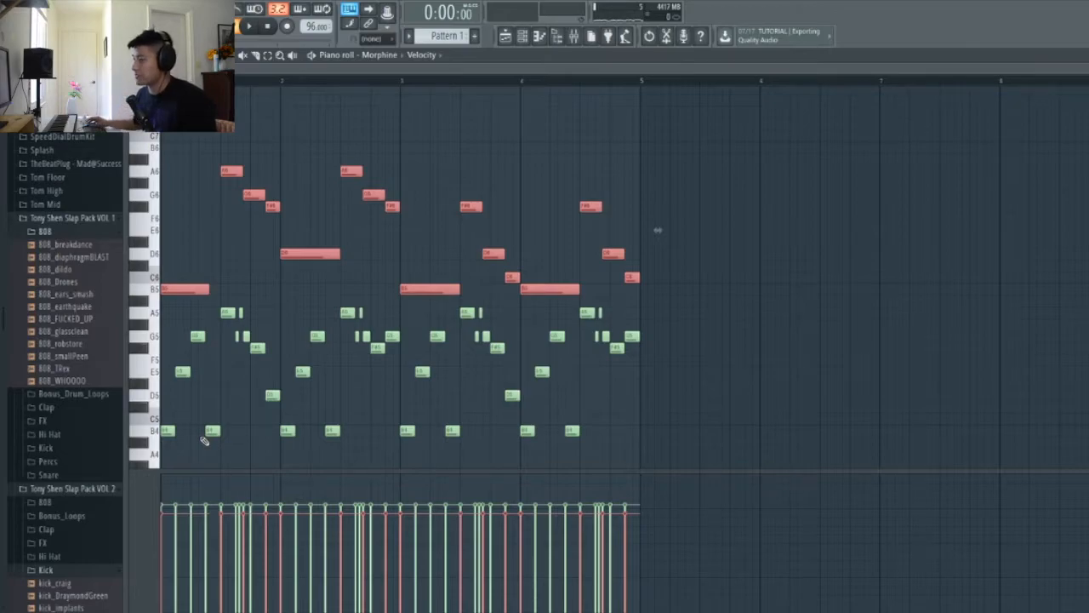
pyautogui.click(713, 328)
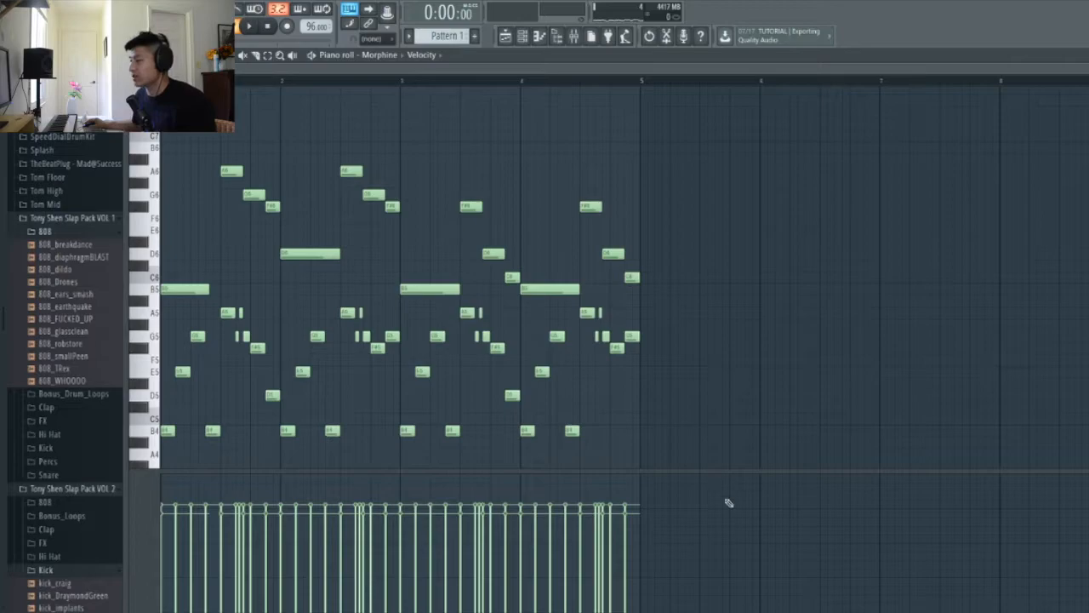
pyautogui.press('space')
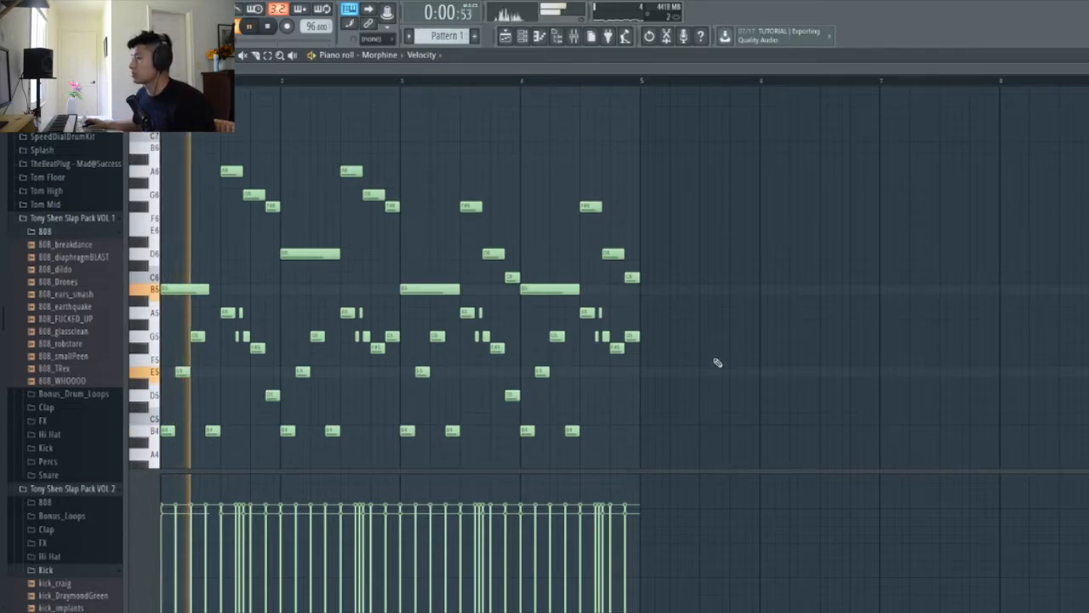
pyautogui.press('space')
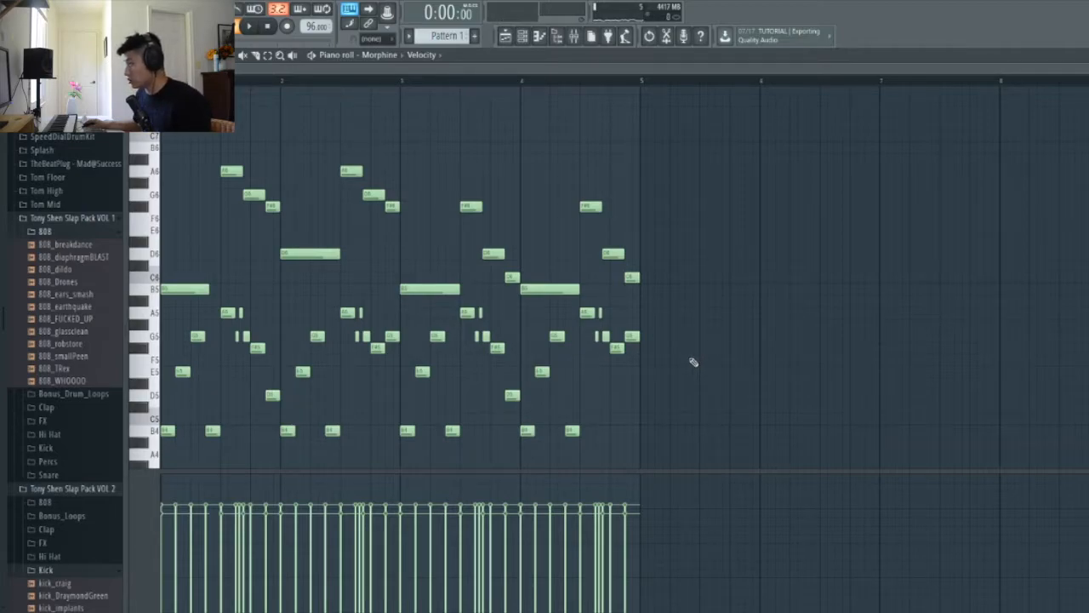
# - Randomize the note velocities slightly with the Bipolar option enabled and accept the result
pyautogui.hotkey('ctrl', 'r')
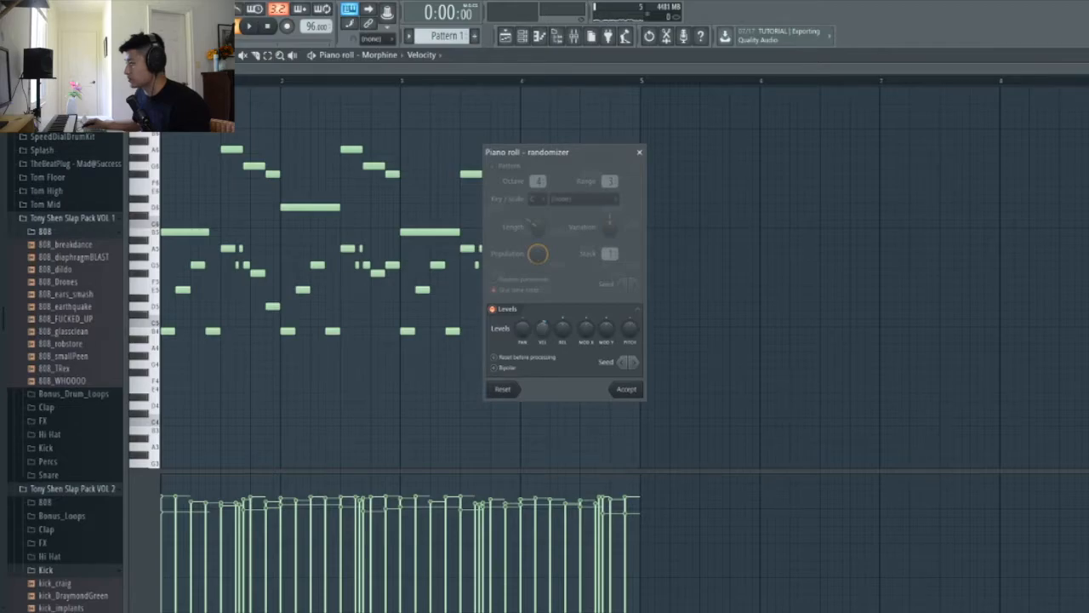
pyautogui.moveTo(543, 328); pyautogui.dragTo(543, 340)
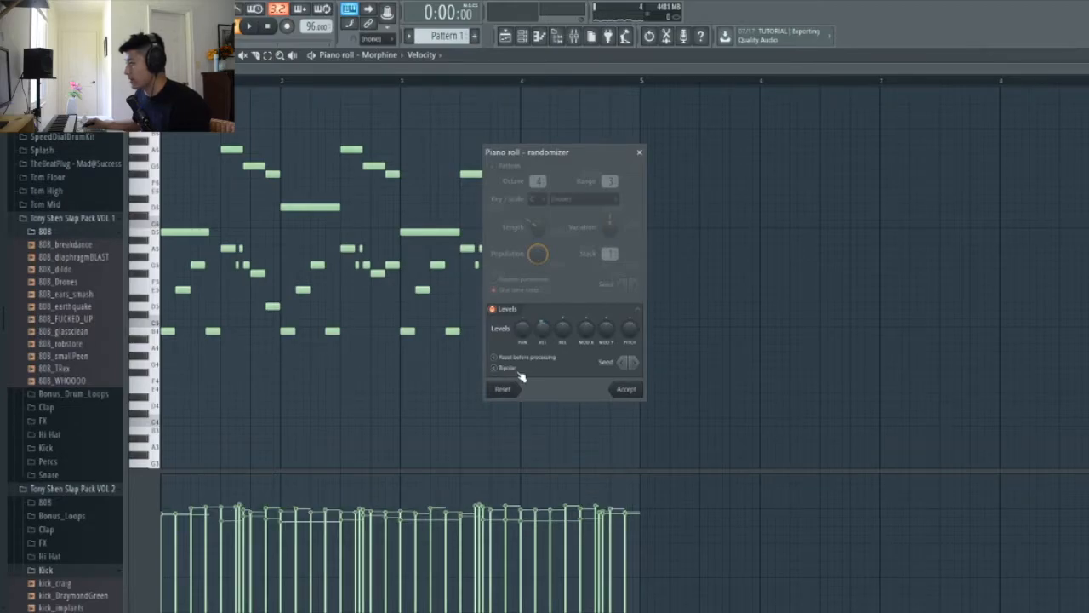
pyautogui.click(495, 368)
pyautogui.moveTo(543, 328); pyautogui.dragTo(542, 332)
pyautogui.click(626, 389)
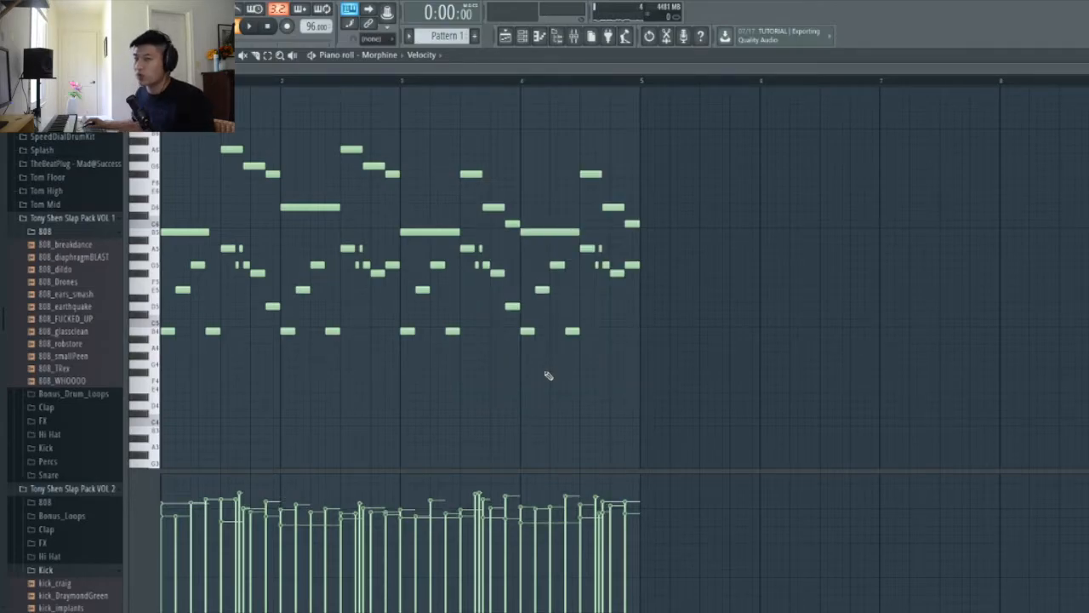
# - Play the pattern, check its levels in the mixer, and return to the piano roll
pyautogui.press('space')
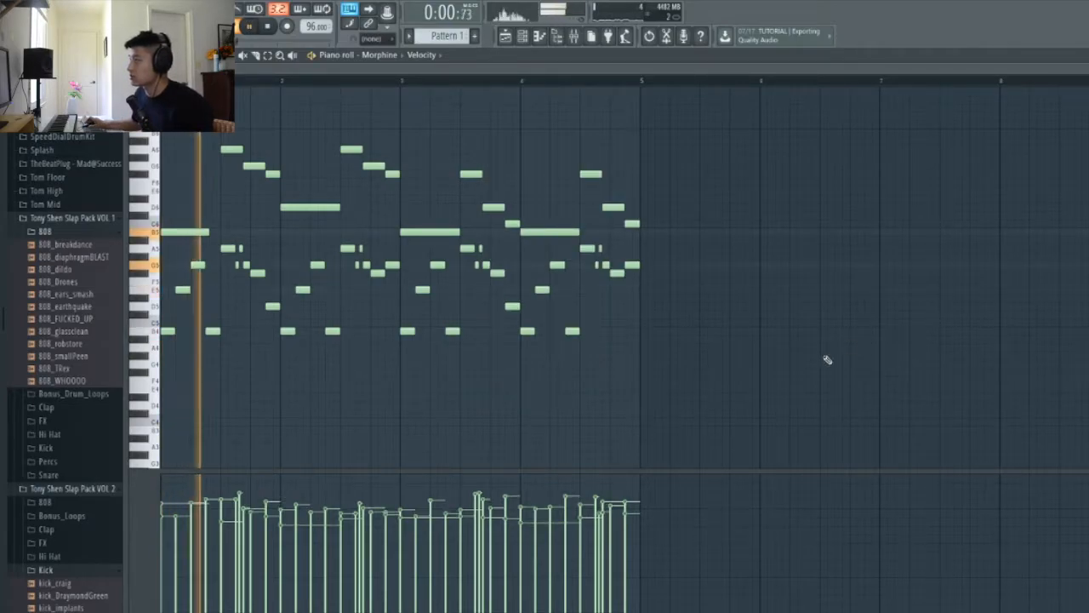
pyautogui.click(504, 36)
pyautogui.press('F6')
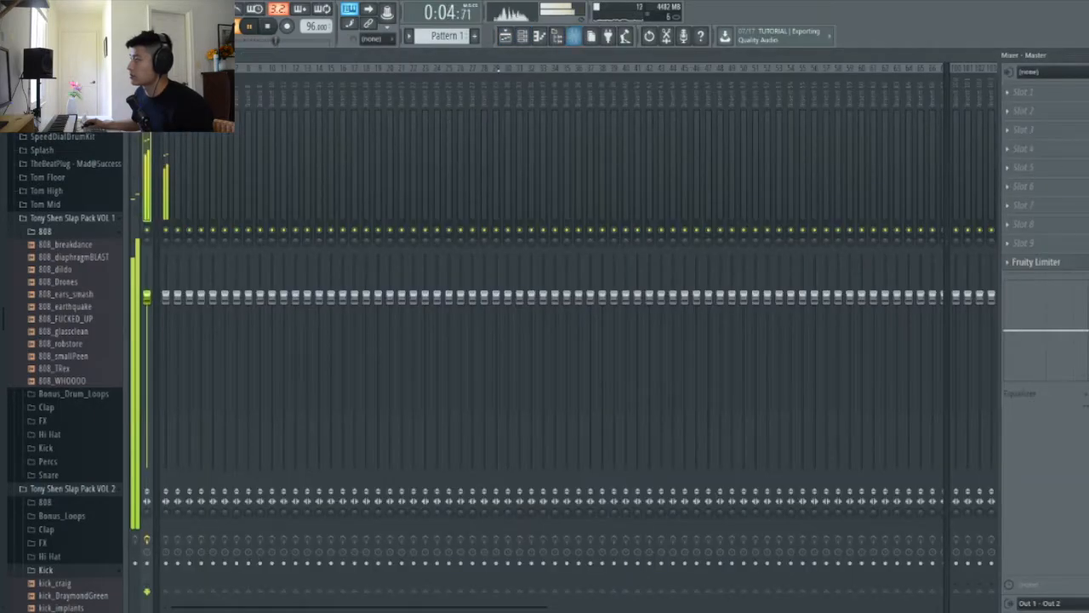
pyautogui.click(536, 37)
pyautogui.press('space')
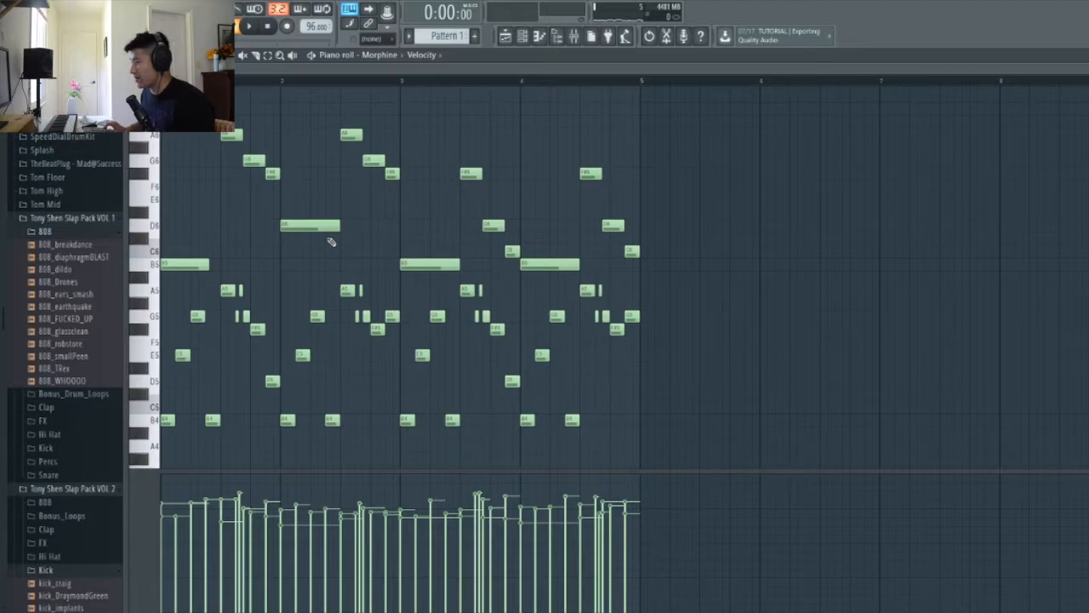
# - Transpose all notes down three semitones, audition the pattern, and raise the notes one semitone
pyautogui.hotkey('shift', 'Down')
pyautogui.hotkey('shift', 'Down')
pyautogui.hotkey('shift', 'Down')
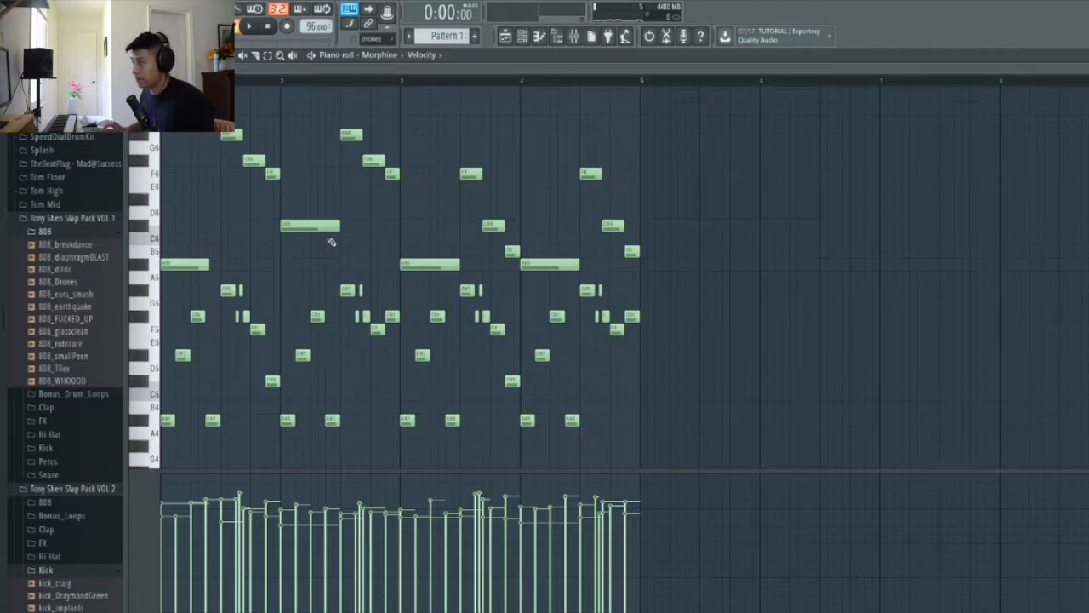
pyautogui.press('space')
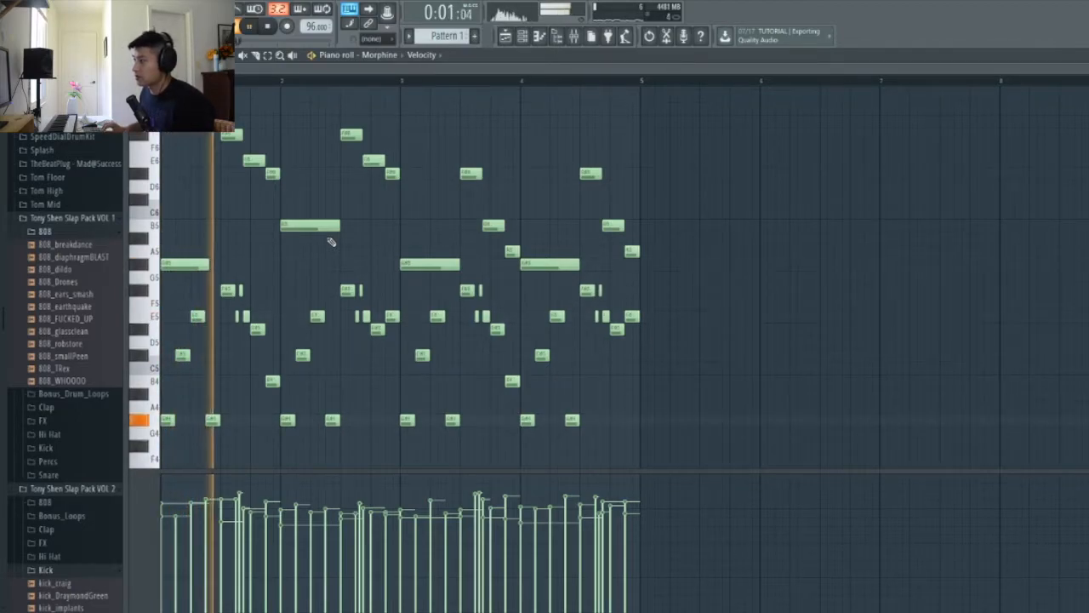
pyautogui.hotkey('shift', 'Up')
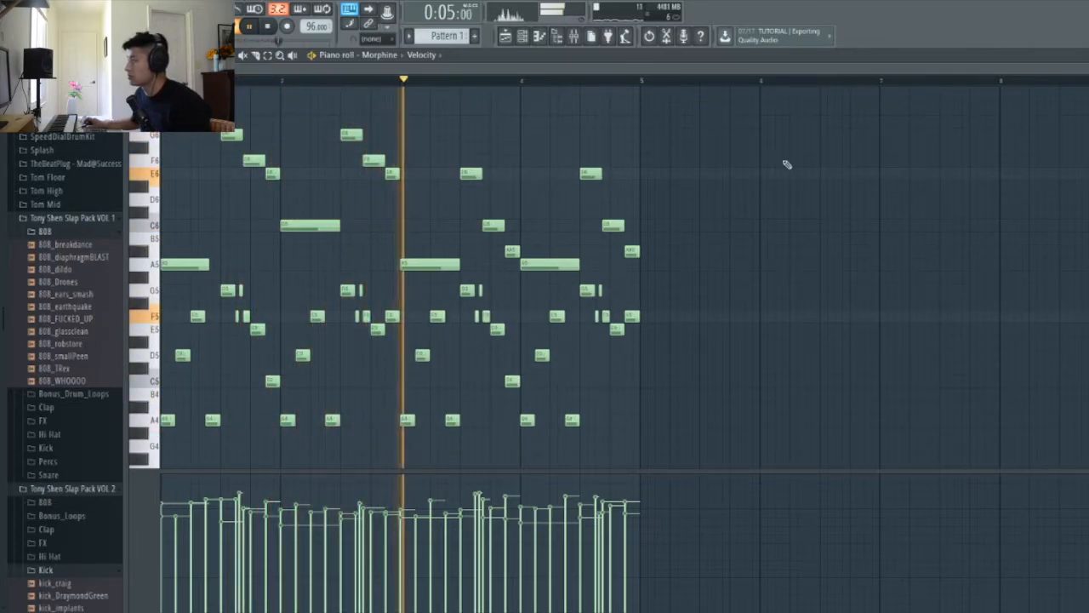
# - Bring up the channel rack over the playlist, reposition it, and stop playback
pyautogui.click(526, 36)
pyautogui.click(531, 36)
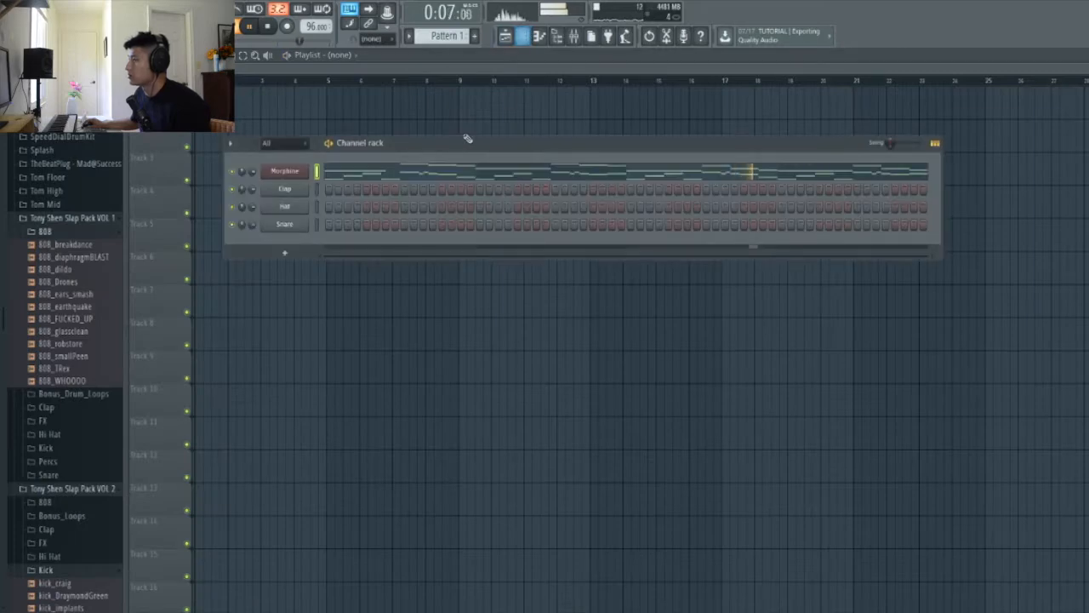
pyautogui.moveTo(408, 139); pyautogui.dragTo(365, 166)
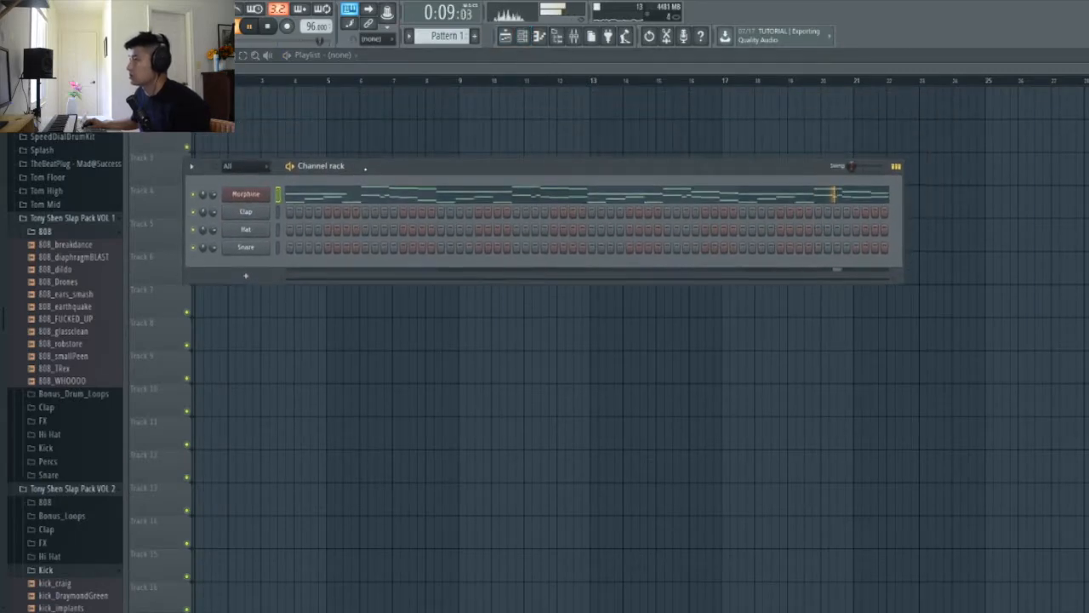
pyautogui.press('space')
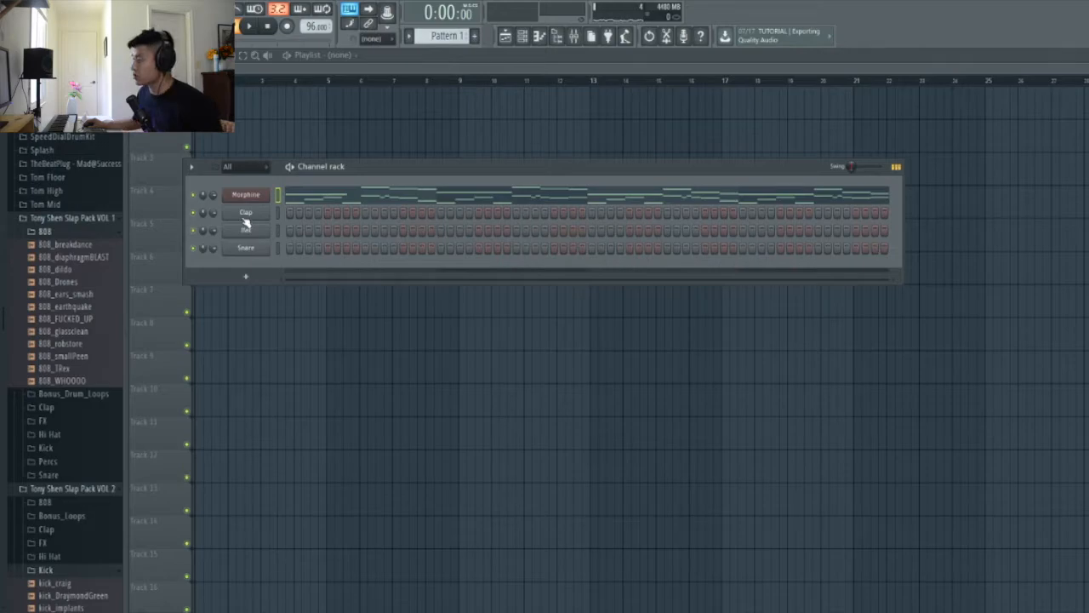
# - Replace the Clap channel with a second Morphine synth
pyautogui.rightClick(246, 219)
pyautogui.moveTo(294, 281)
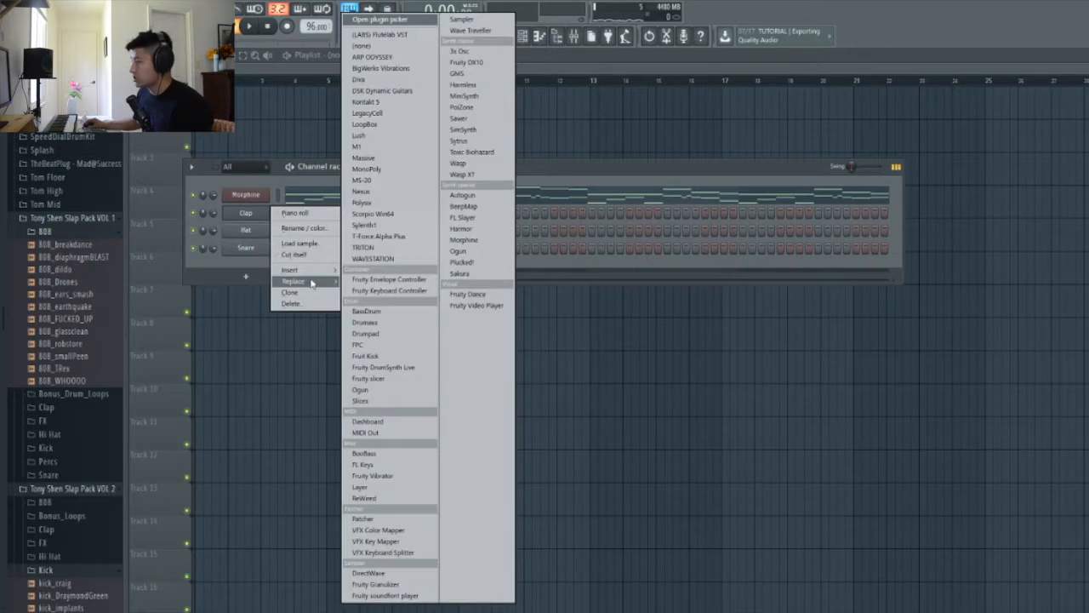
pyautogui.click(482, 241)
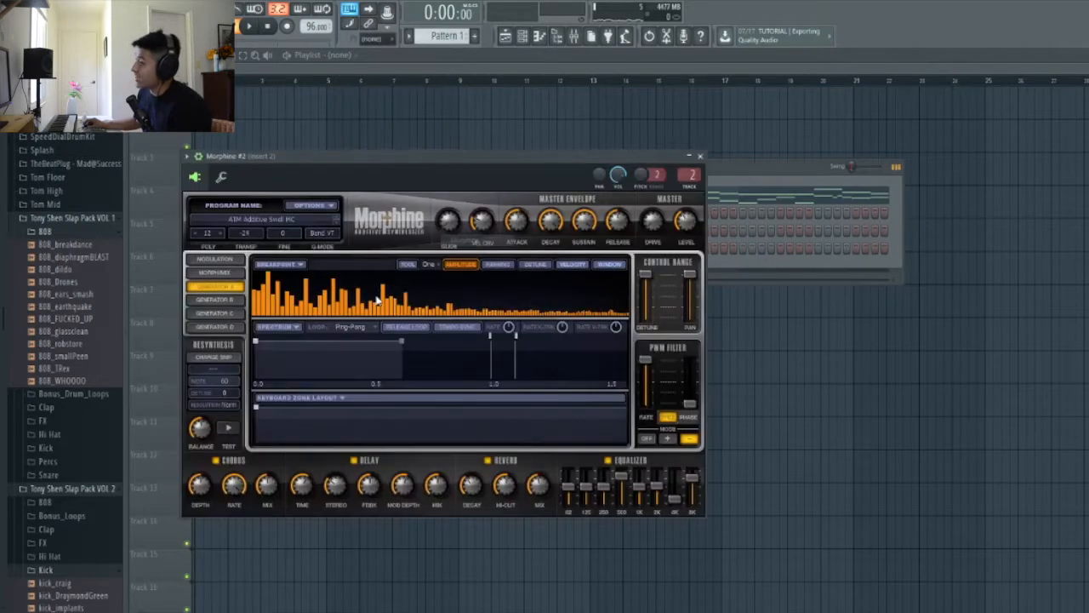
# - Try WND Pan Pipes NUC from the Brass & Wind bank, load WND Meloflute NUC, and close the synth window
pyautogui.click(278, 220)
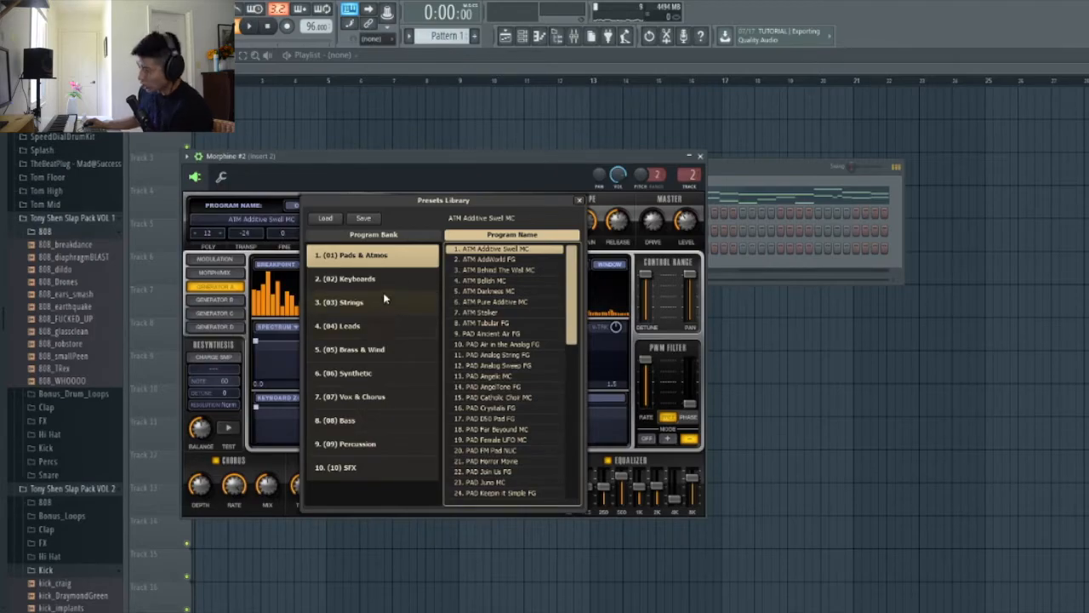
pyautogui.click(384, 350)
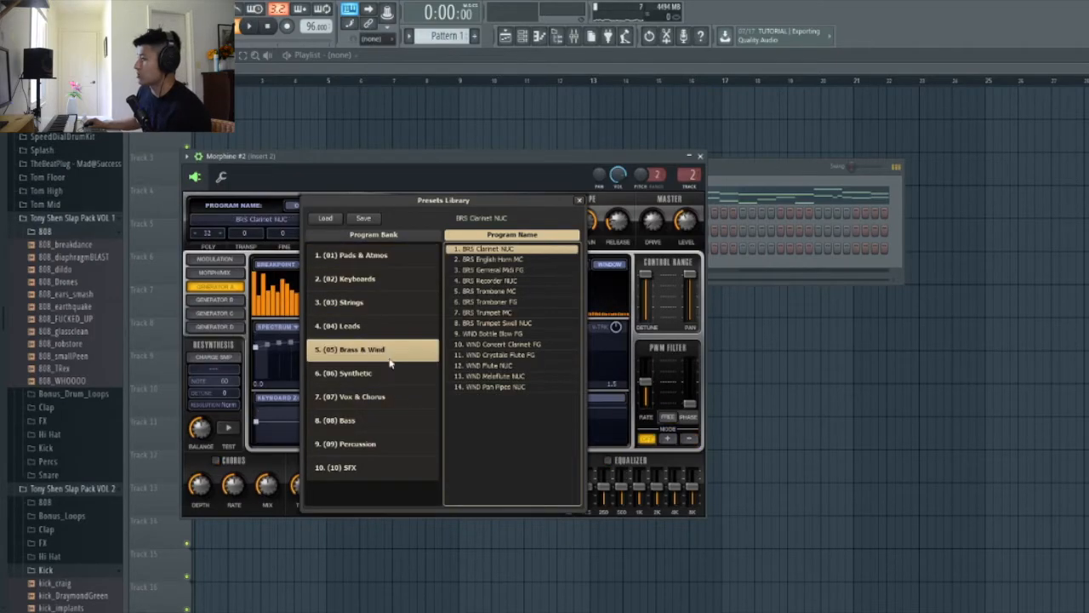
pyautogui.click(513, 387)
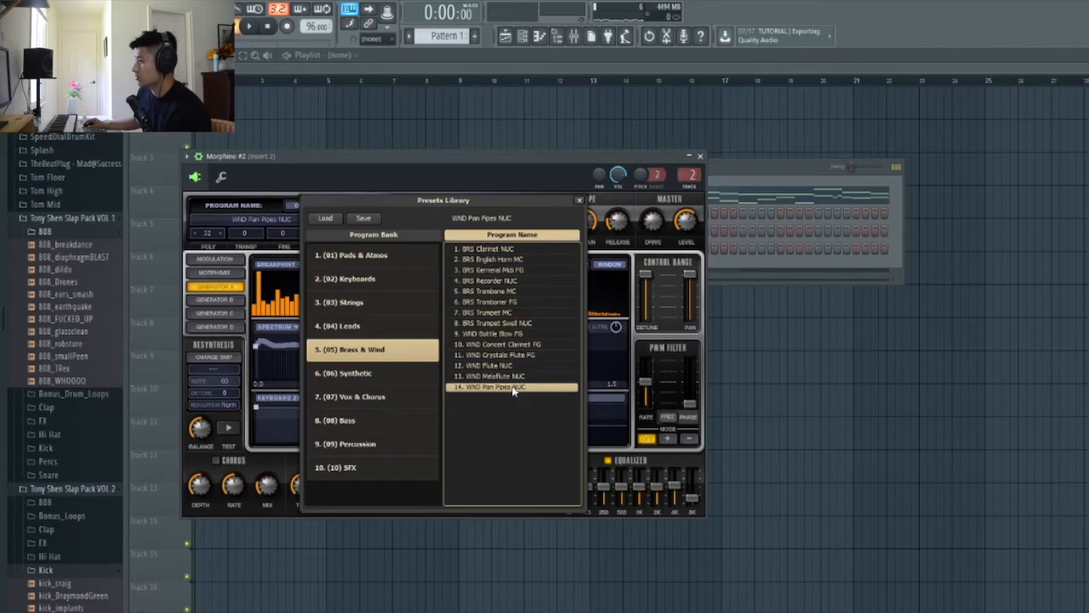
pyautogui.click(513, 378)
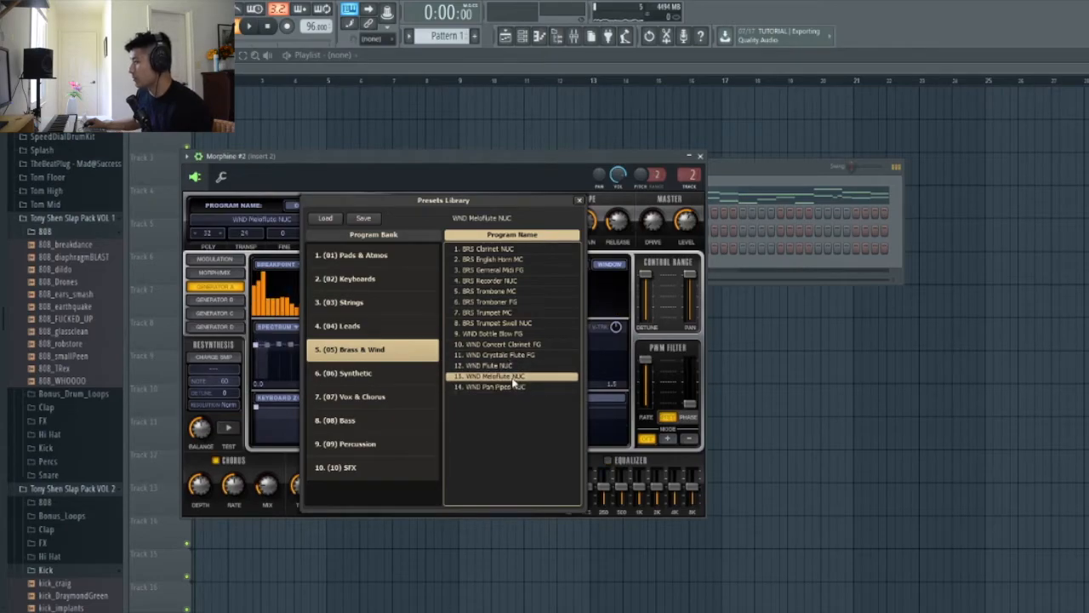
pyautogui.click(580, 202)
pyautogui.moveTo(694, 156); pyautogui.dragTo(720, 261)
pyautogui.click(725, 262)
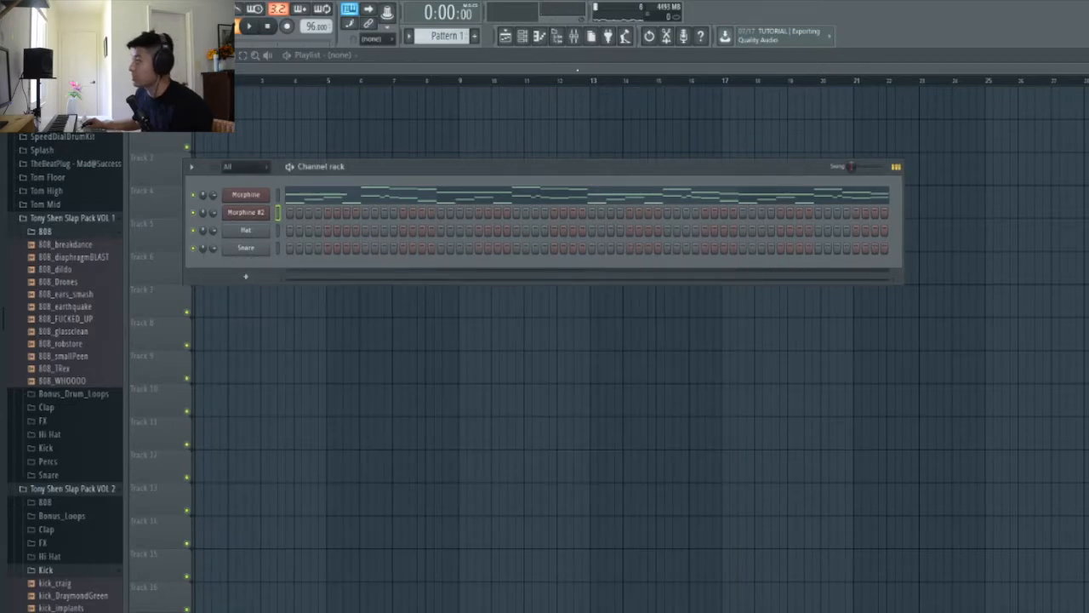
# - Write the opening A5, G5, A5 and F5 notes in Morphine #2's piano roll, shortening the G5 and second A5 to sixteenths
pyautogui.press('F7')
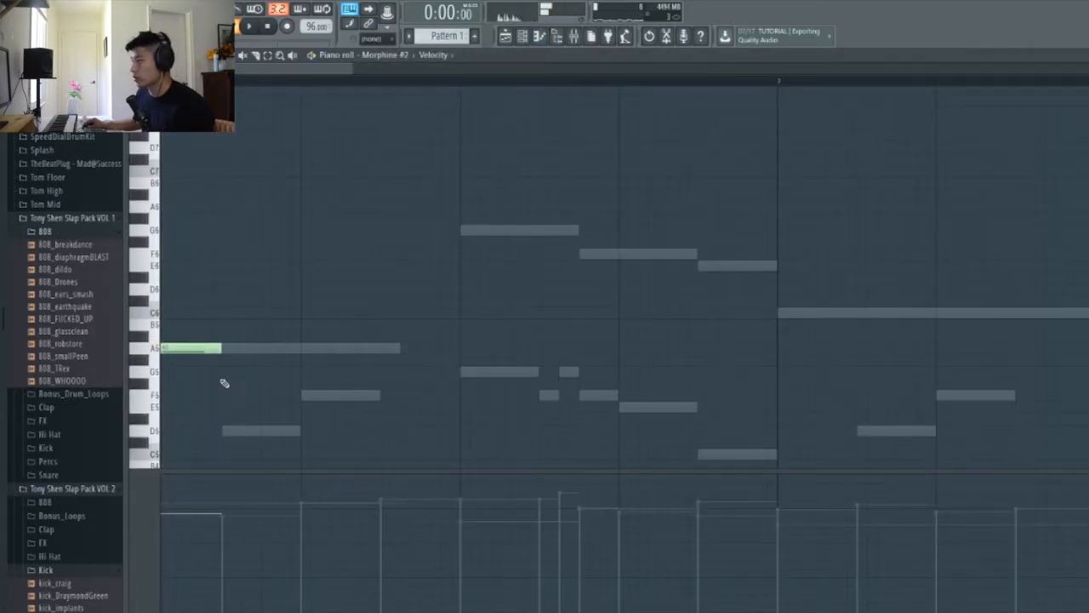
pyautogui.click(223, 371)
pyautogui.click(267, 348)
pyautogui.press('space')
pyautogui.press('space')
pyautogui.moveTo(264, 373); pyautogui.dragTo(258, 373)
pyautogui.press('space')
pyautogui.moveTo(339, 349); pyautogui.dragTo(302, 360)
pyautogui.press('space')
pyautogui.click(303, 395)
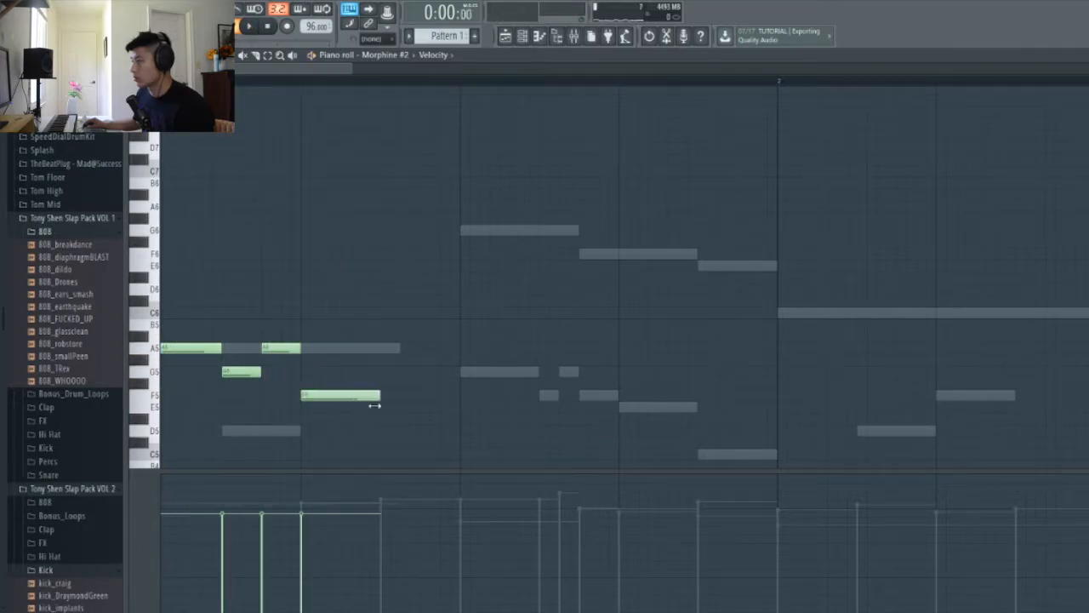
# - Finish the first bar's phrase with an A5 note and a one-beat D5 on beat 3, and audition it
pyautogui.click(383, 348)
pyautogui.click(460, 429)
pyautogui.press('space')
pyautogui.keyDown('ctrl'); pyautogui.scroll(-2, 493, 425); pyautogui.keyUp('ctrl')
pyautogui.moveTo(388, 443); pyautogui.dragTo(433, 440)
pyautogui.press('space')
pyautogui.press('space')
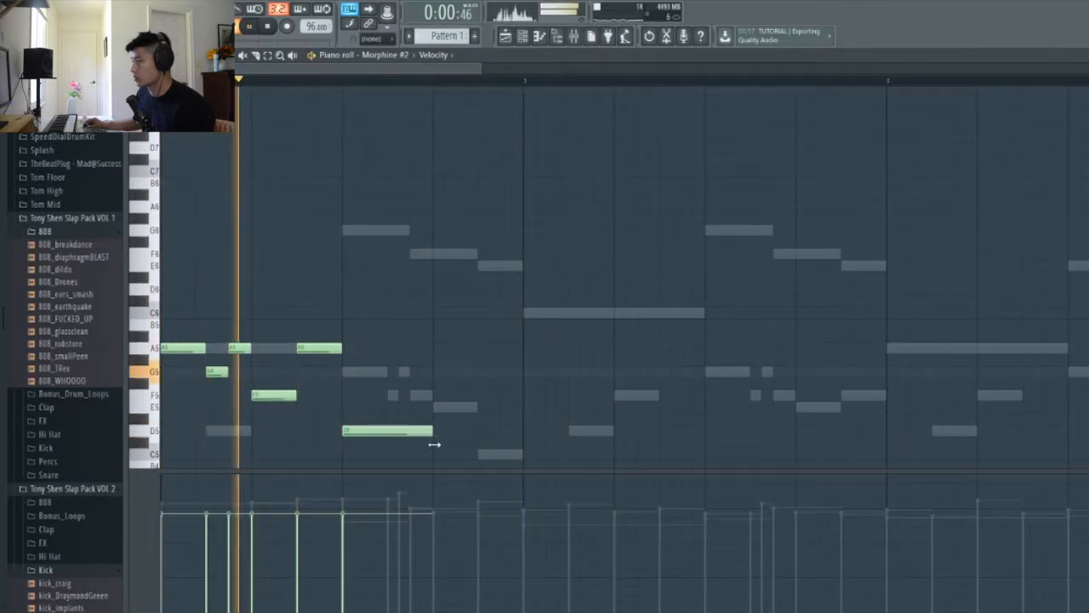
# - Add short G5, F5, E5 and F5 notes across the second half of bar 2 and audition them
pyautogui.keyDown('ctrl'); pyautogui.scroll(-3, 485, 426); pyautogui.keyUp('ctrl')
pyautogui.keyDown('ctrl'); pyautogui.scroll(2, 472, 408); pyautogui.keyUp('ctrl')
pyautogui.press('space')
pyautogui.click(404, 372)
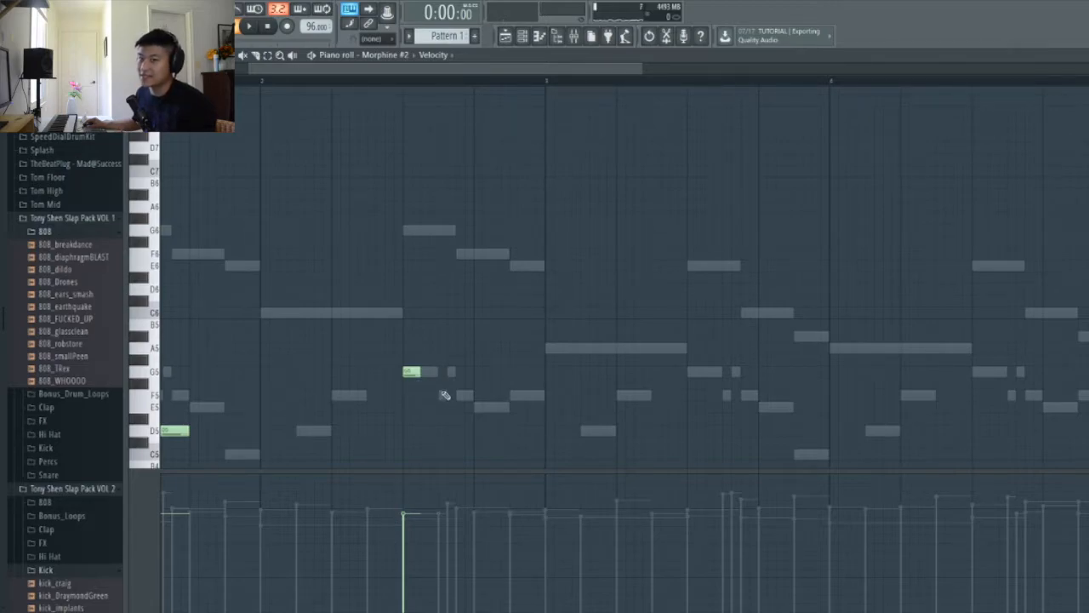
pyautogui.click(399, 80)
pyautogui.press('space')
pyautogui.press('space')
pyautogui.click(439, 395)
pyautogui.click(480, 407)
pyautogui.click(516, 396)
pyautogui.press('space')
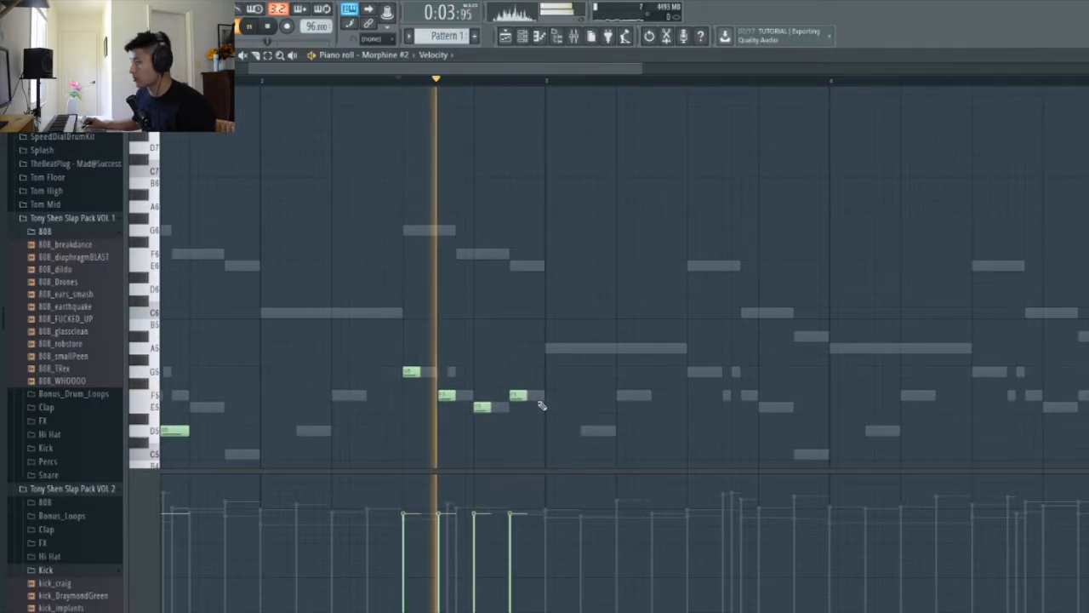
pyautogui.scroll(-4, 538, 422)
pyautogui.press('space')
# - Duplicate the whole two-bar Morphine #2 phrase into bars 3 and 4 and play it
pyautogui.hotkey('ctrl', 'a')
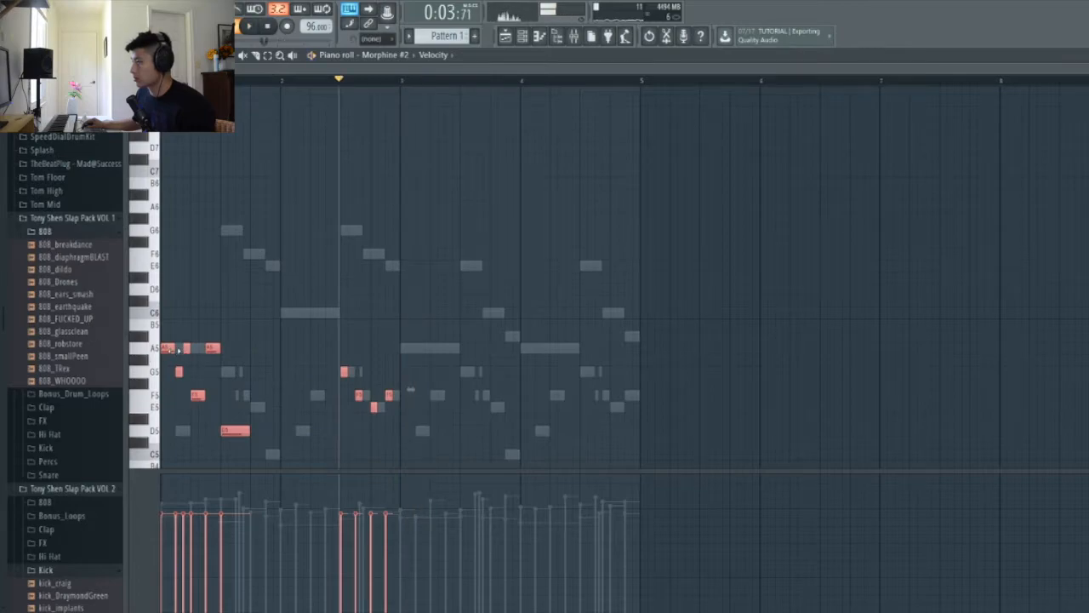
pyautogui.hotkey('ctrl', 'b')
pyautogui.hotkey('ctrl', 'd')
pyautogui.press('space')
pyautogui.scroll(3, 447, 298)
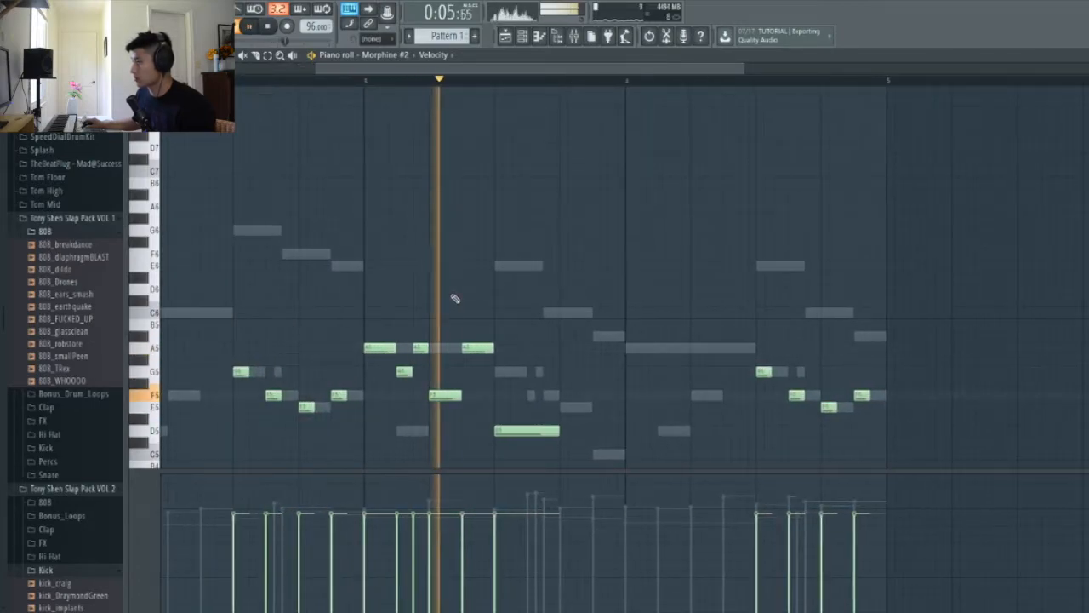
# - Add a one-beat F5 on beat 2 of bar 4, delete that bar's final F5, and audition the ending
pyautogui.press('space')
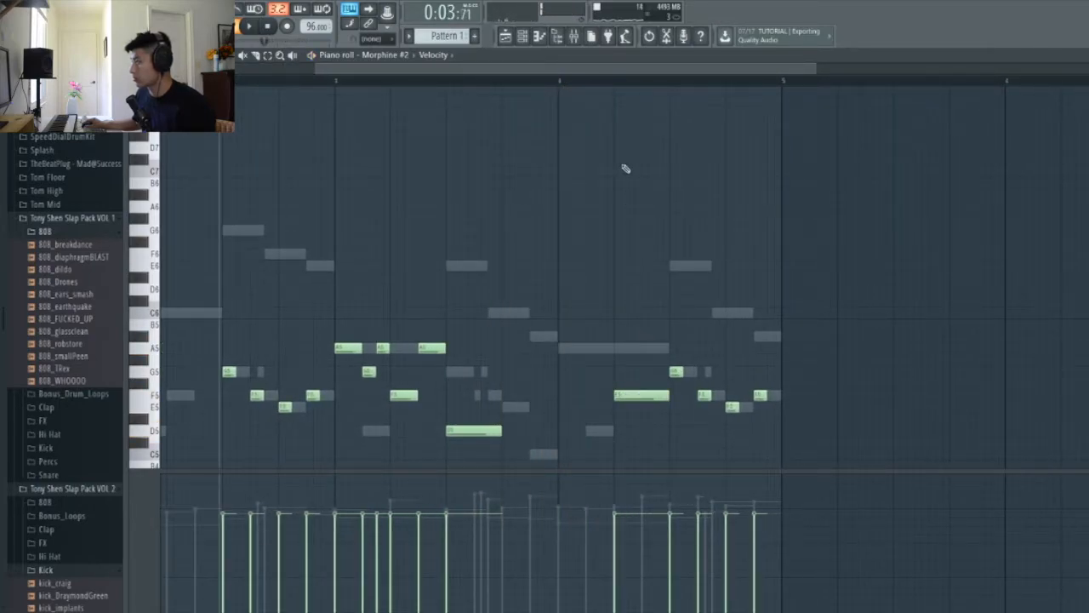
pyautogui.click(564, 82)
pyautogui.press('space')
pyautogui.scroll(-3, 625, 221)
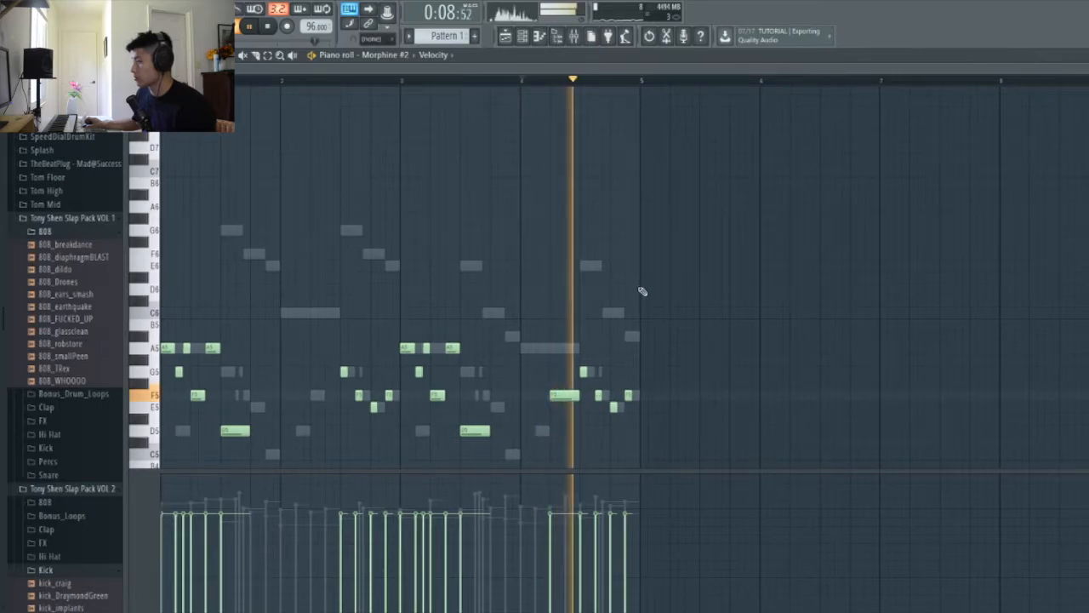
pyautogui.scroll(1, 642, 294)
pyautogui.scroll(1, 643, 296)
pyautogui.press('space')
pyautogui.rightClick(625, 396)
pyautogui.press('space')
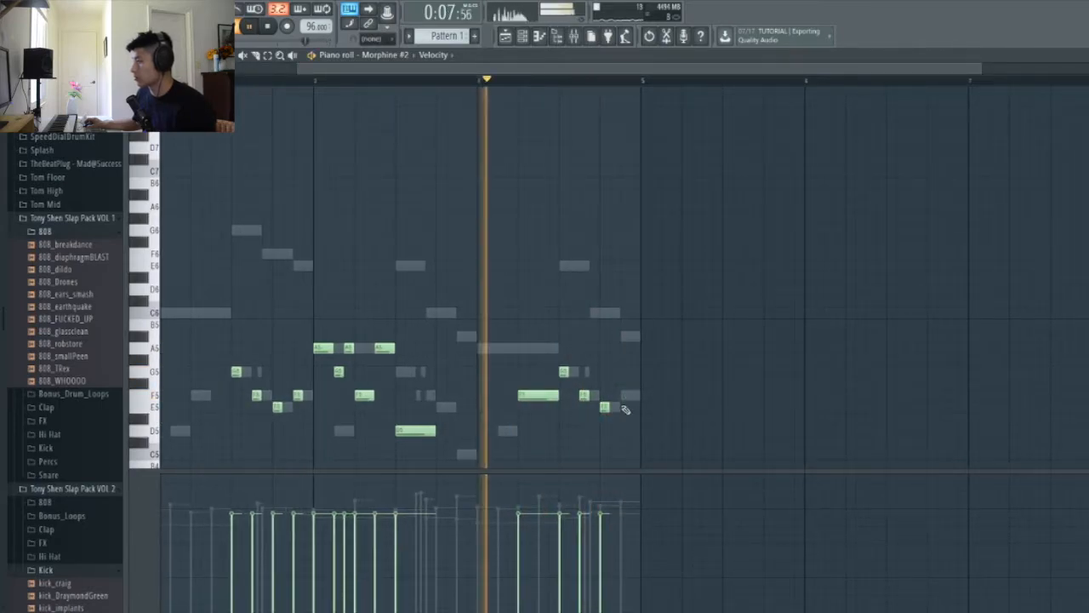
pyautogui.scroll(-2, 661, 337)
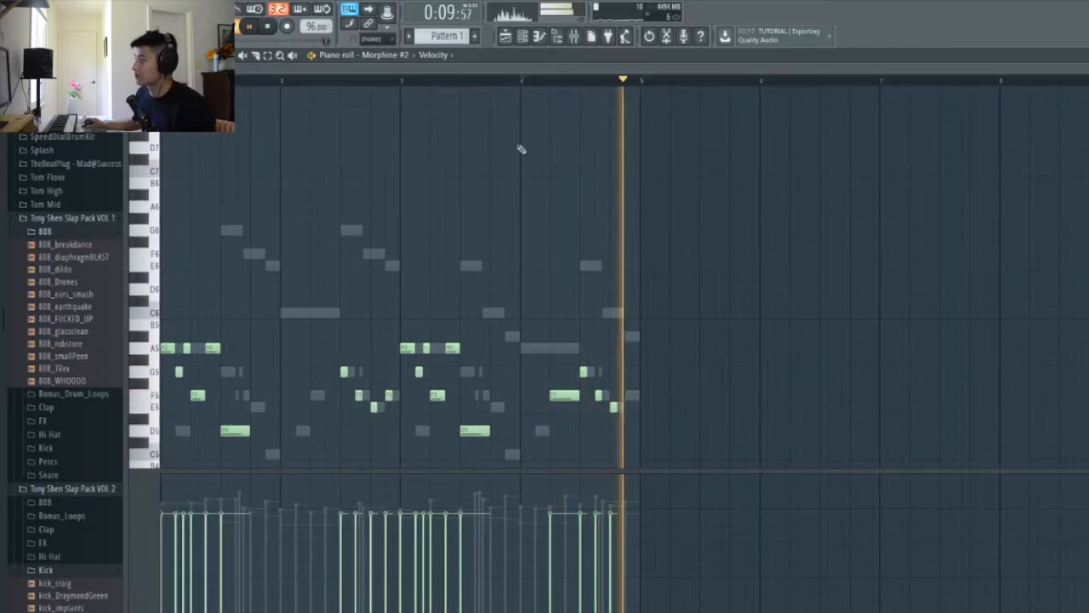
# - Route the selected channels to mixer tracks and add Fruity Parametric EQ 2 to the Morphine track
pyautogui.click(574, 37)
pyautogui.press('space')
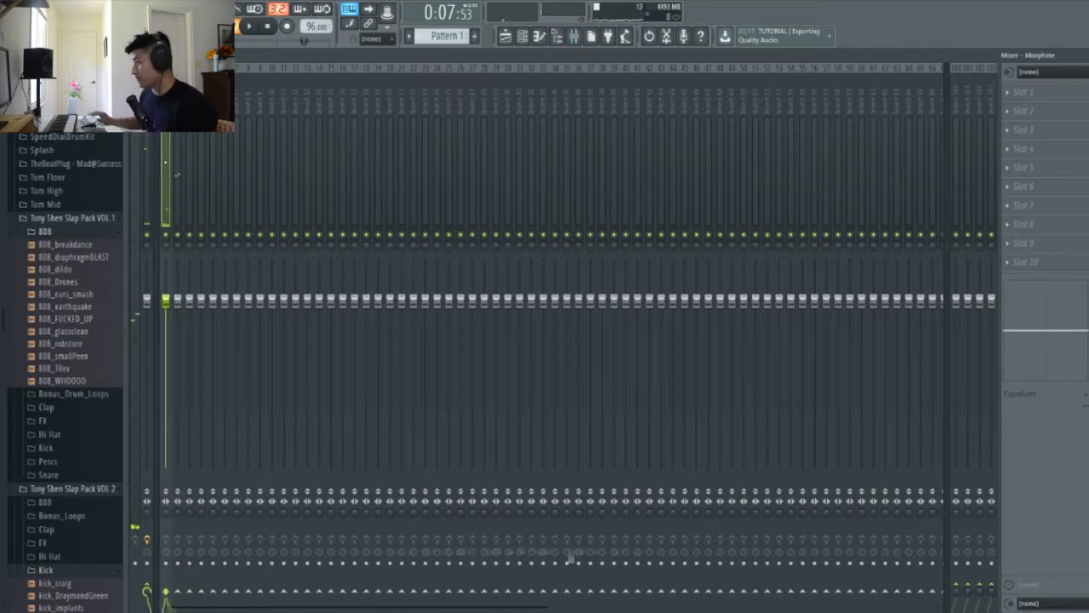
pyautogui.hotkey('ctrl', 'shift', 'l')
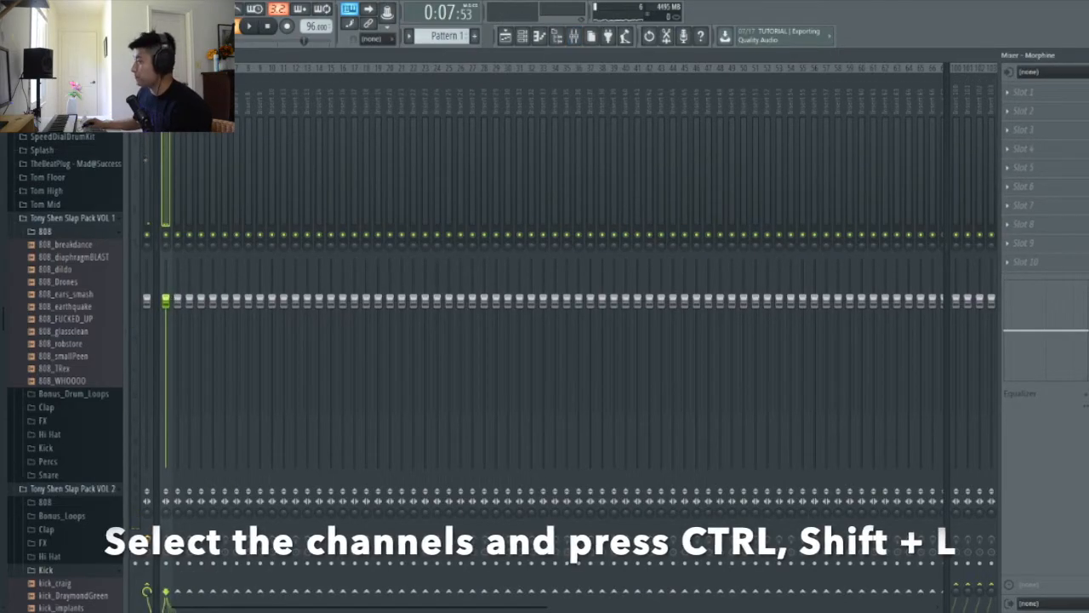
pyautogui.click(1069, 95)
pyautogui.click(988, 539)
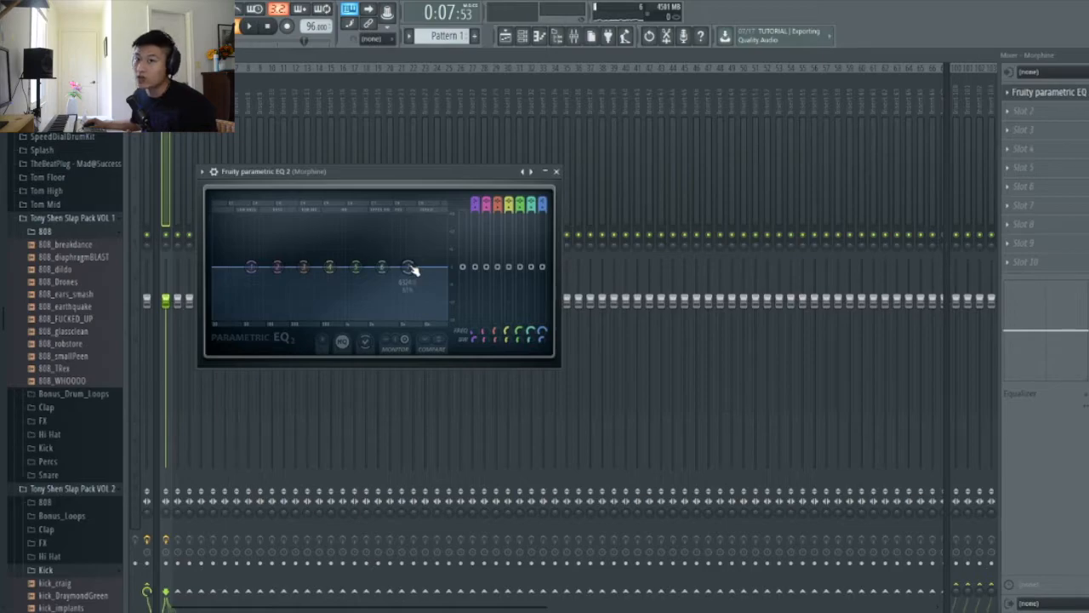
# - Cut the lowest and highest bands of the Morphine track's EQ during playback, and lower the track's fader
pyautogui.press('space')
pyautogui.moveTo(410, 268); pyautogui.dragTo(373, 301)
pyautogui.moveTo(251, 267); pyautogui.dragTo(281, 304)
pyautogui.click(556, 171)
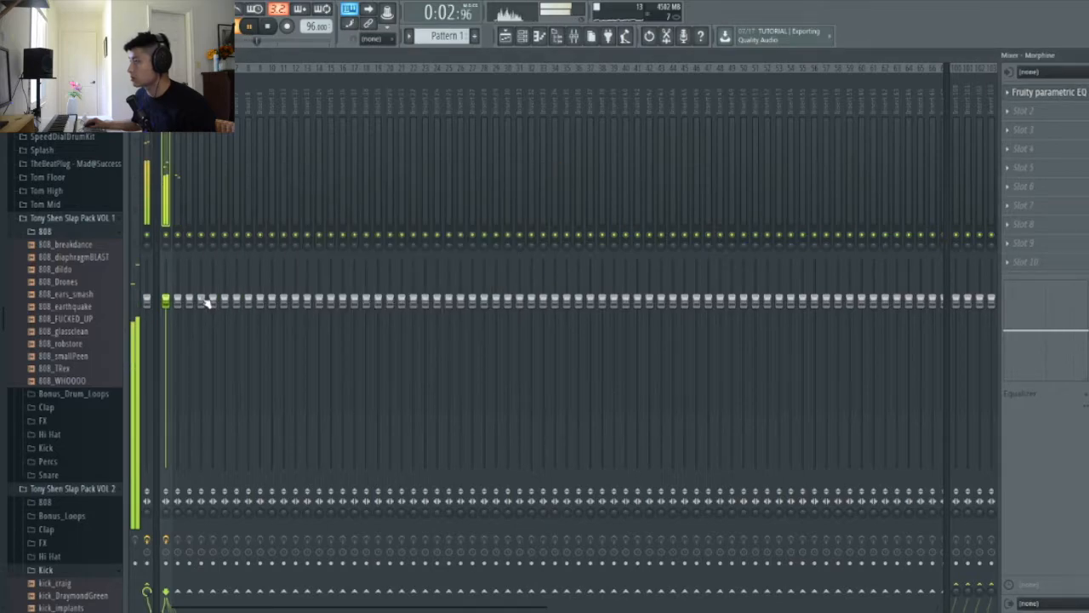
pyautogui.moveTo(167, 303); pyautogui.dragTo(167, 330)
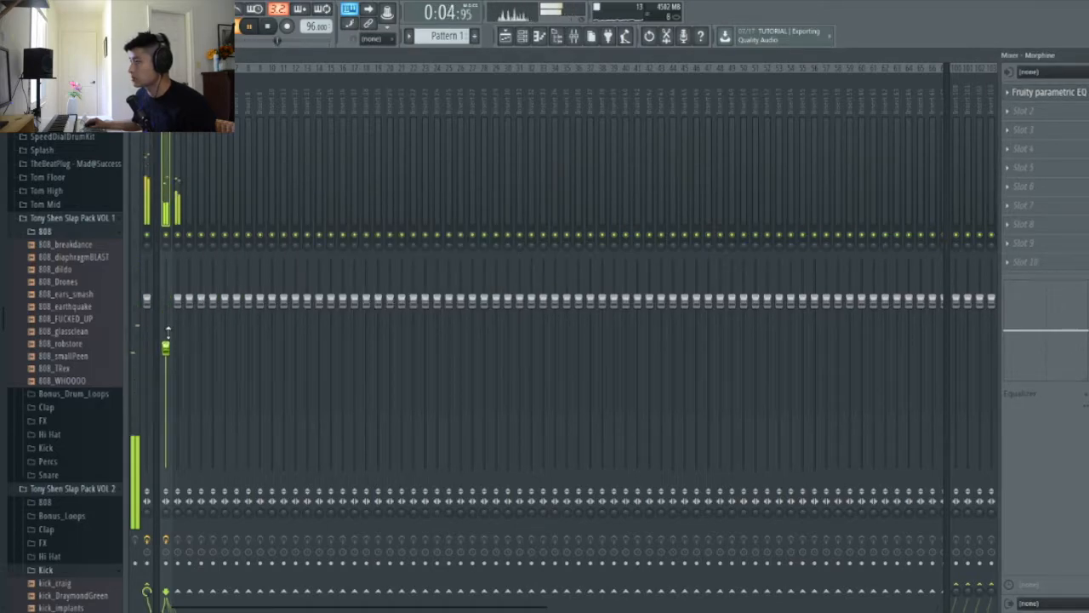
# - Solo the Morphine #2 mixer track and add Fruity Parametric EQ 2 to its first effect slot
pyautogui.rightClick(179, 234)
pyautogui.click(179, 204)
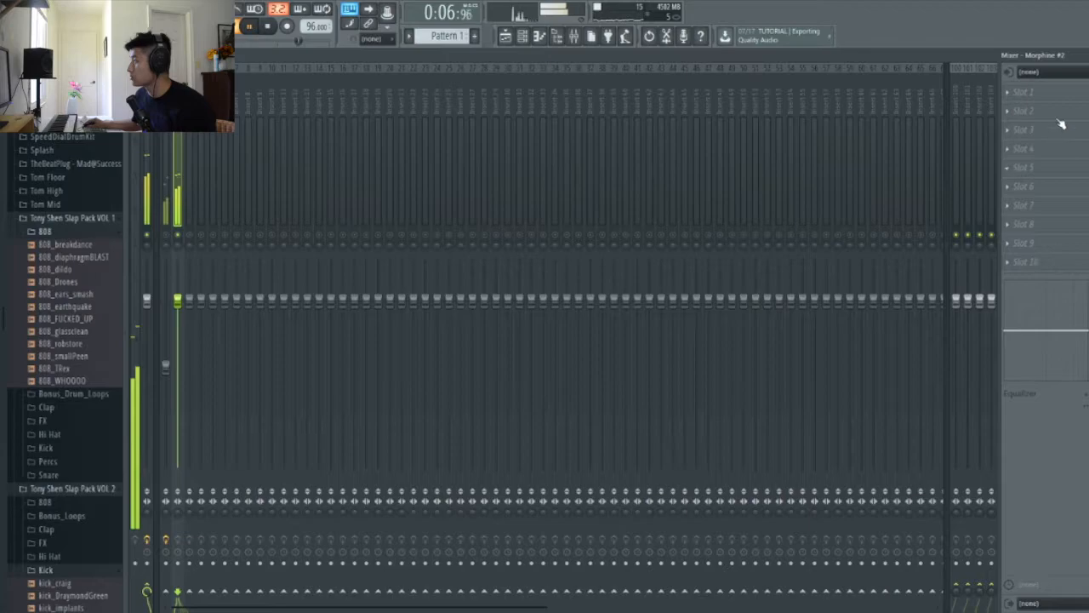
pyautogui.click(1054, 94)
pyautogui.click(977, 537)
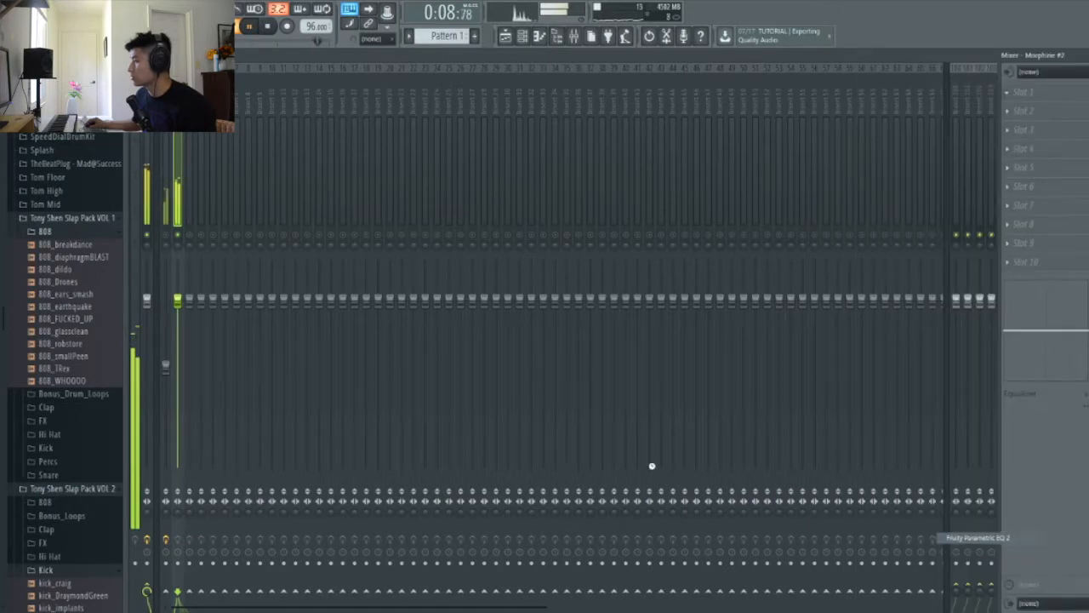
# - Shape the low and high bands of the Morphine #2 EQ, and lower the track's fader
pyautogui.moveTo(297, 301); pyautogui.dragTo(390, 340)
pyautogui.moveTo(439, 298); pyautogui.dragTo(411, 293)
pyautogui.moveTo(390, 340); pyautogui.dragTo(388, 341)
pyautogui.click(587, 202)
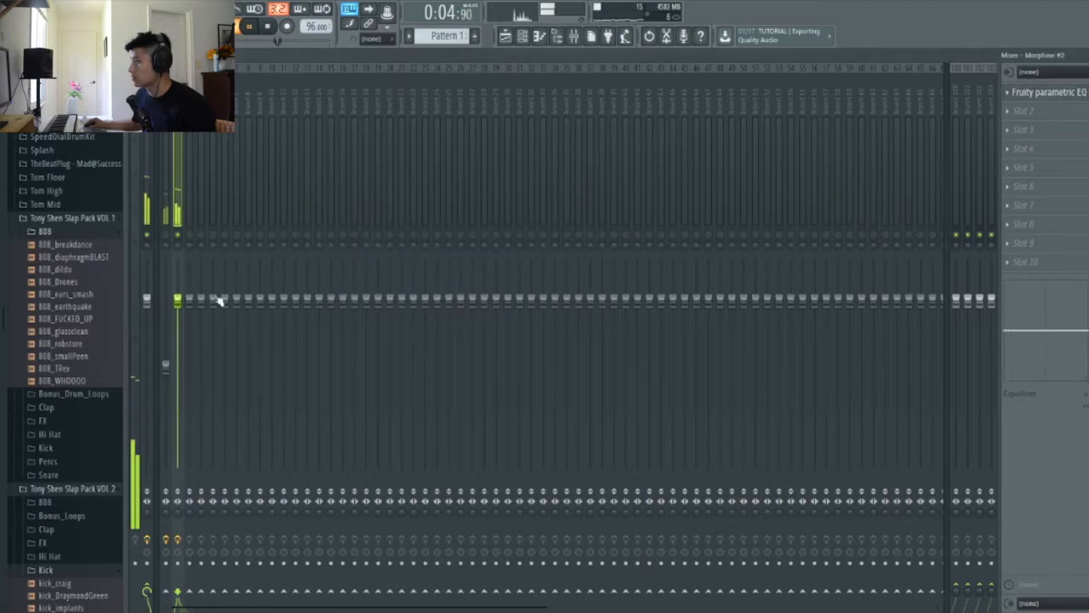
pyautogui.moveTo(179, 301); pyautogui.dragTo(177, 324)
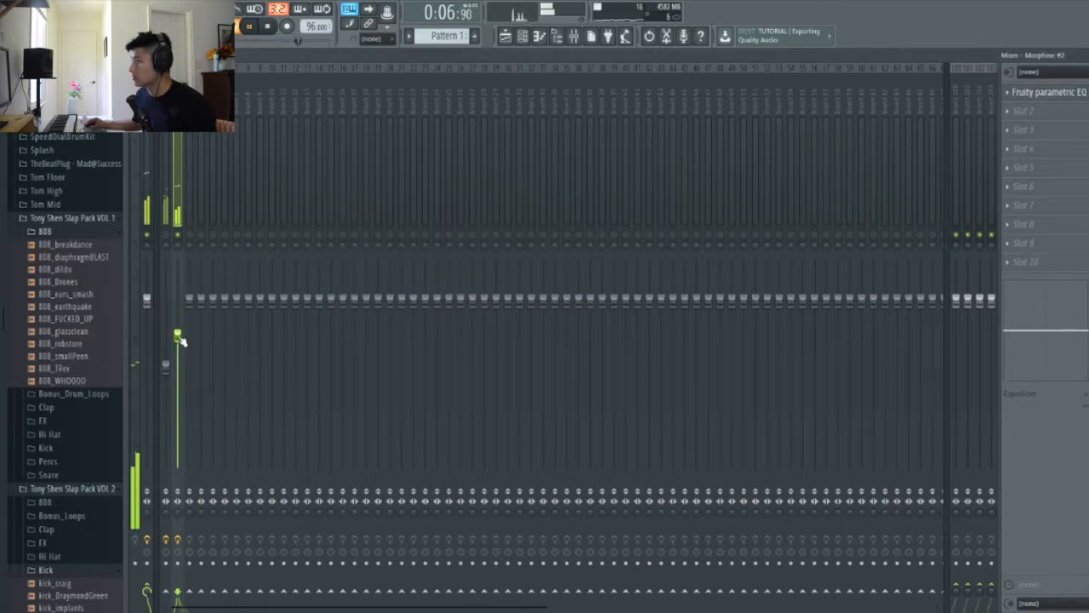
# - Add Fruity Reeverb 2 to the Morphine #2 track and rebalance the two Morphine faders
pyautogui.click(1055, 121)
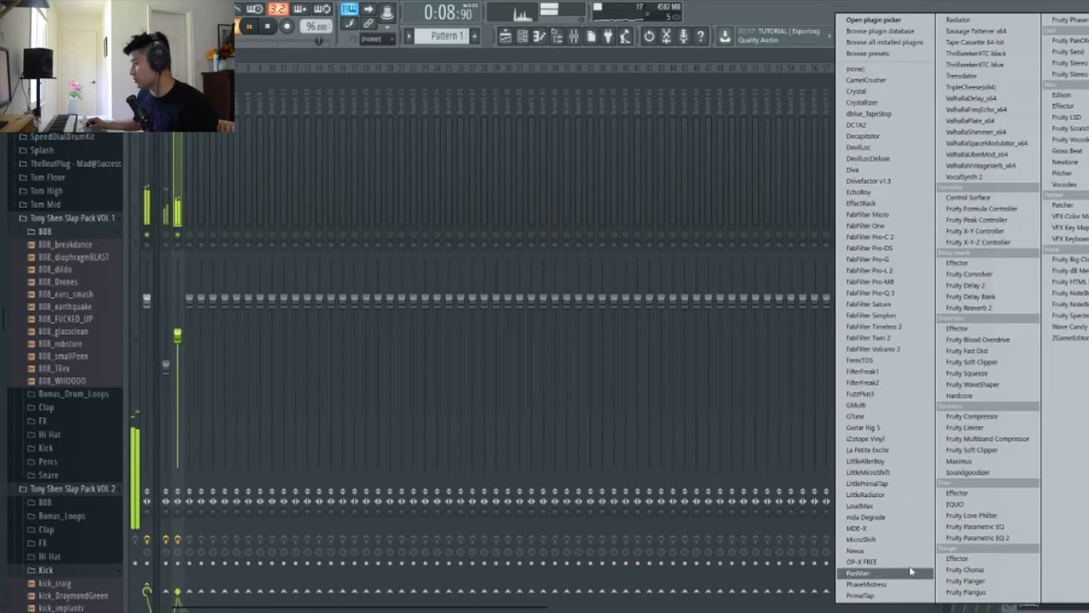
pyautogui.click(990, 308)
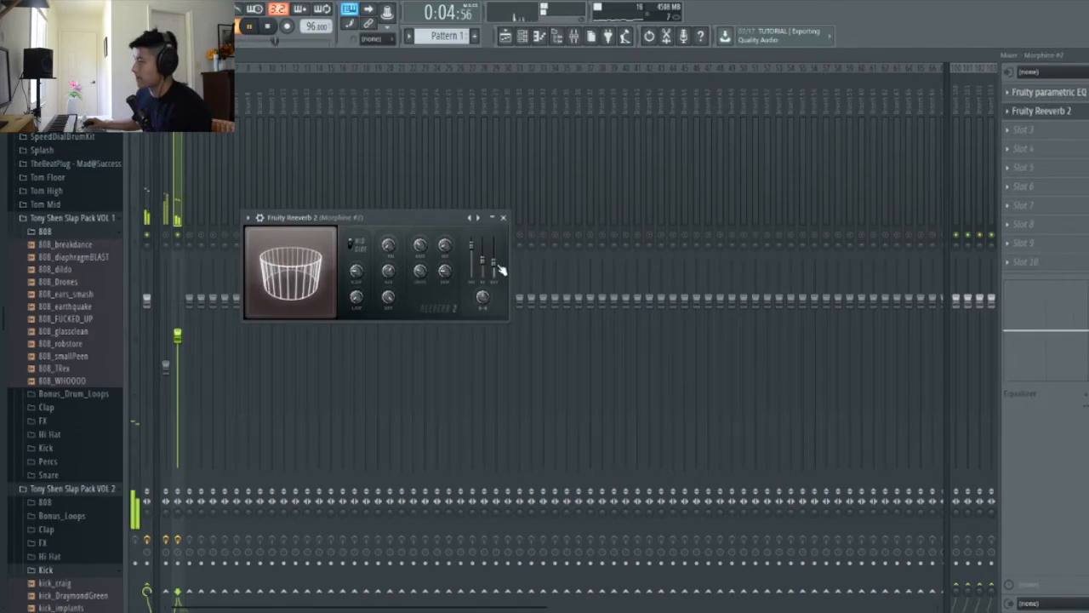
pyautogui.click(503, 217)
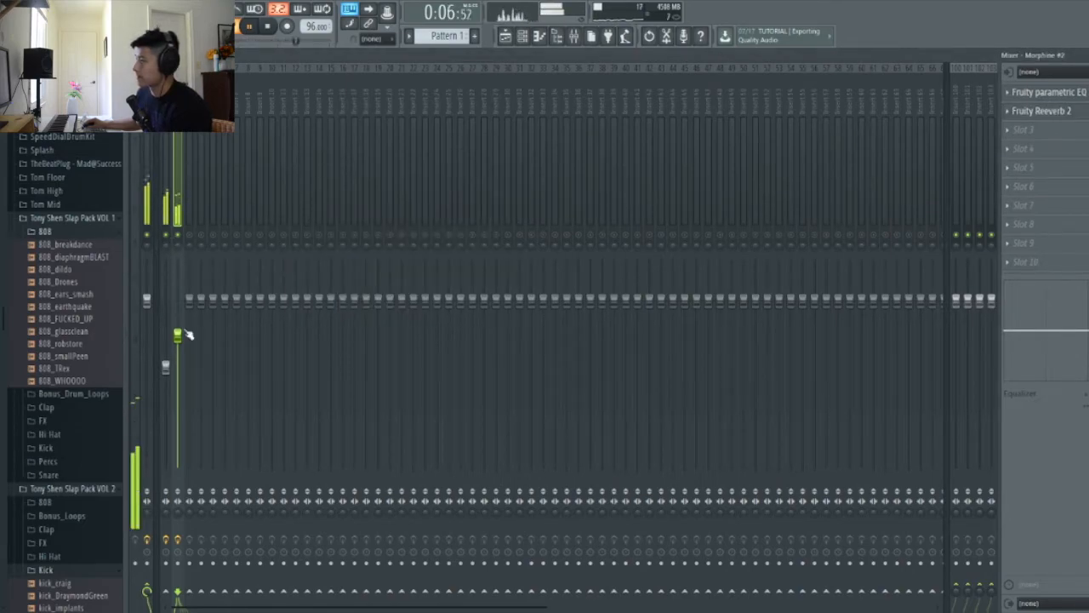
pyautogui.click(165, 368)
pyautogui.moveTo(166, 367); pyautogui.dragTo(177, 343)
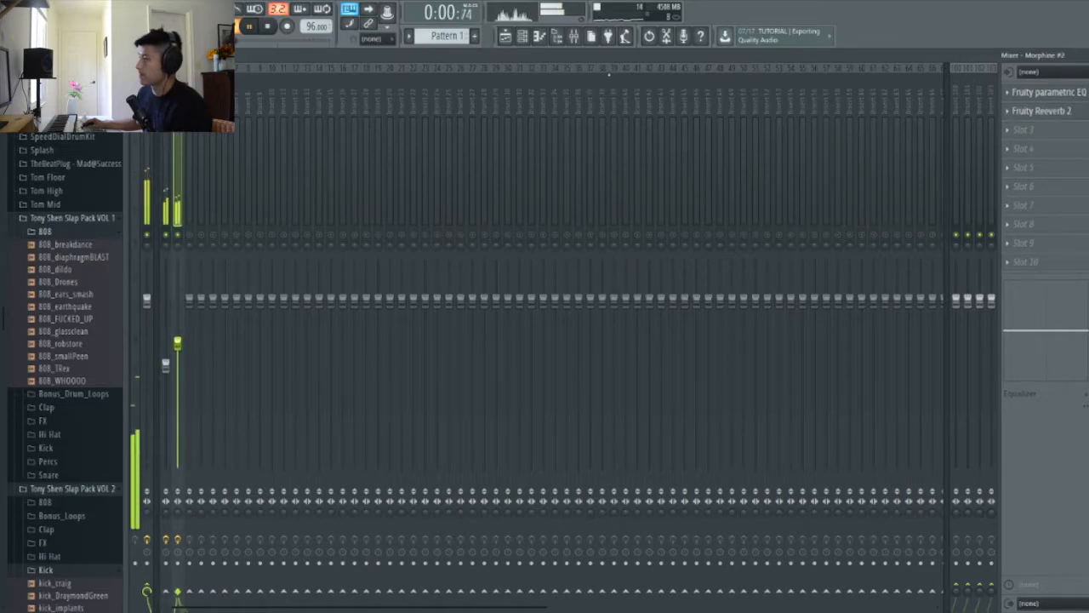
# - Bring up the channel rack over the playlist and expand the Clap folder of Tony Shen Slap Pack VOL 1
pyautogui.click(506, 35)
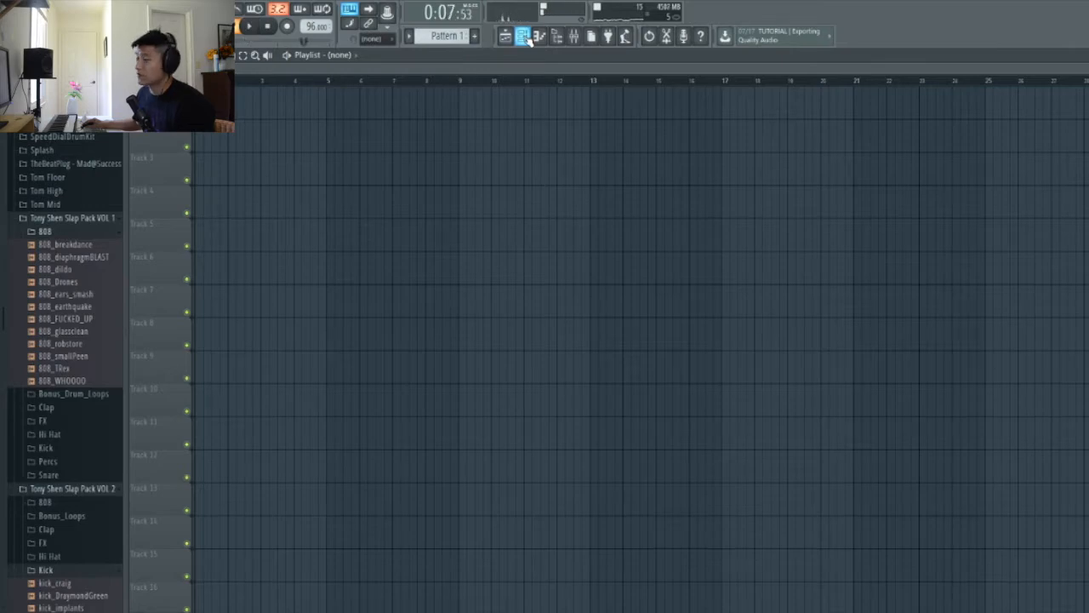
pyautogui.click(522, 35)
pyautogui.click(51, 232)
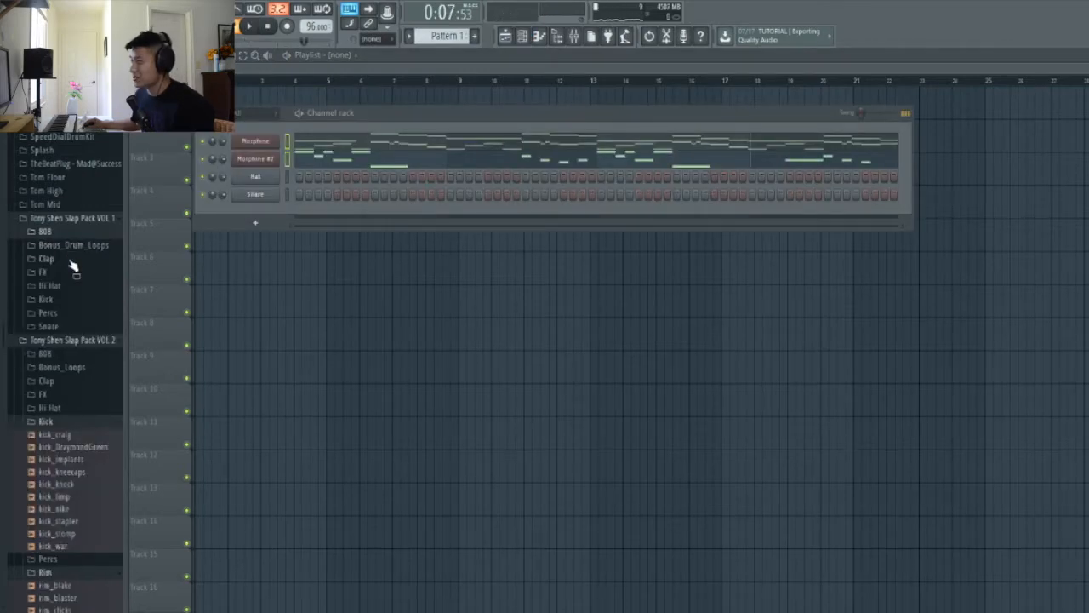
pyautogui.click(72, 259)
# - Audition several clap samples and load the one ending in "ForThis" onto the Hat channel
pyautogui.click(80, 321)
pyautogui.click(73, 308)
pyautogui.click(74, 322)
pyautogui.click(74, 333)
pyautogui.click(74, 311)
pyautogui.moveTo(75, 315); pyautogui.dragTo(353, 176)
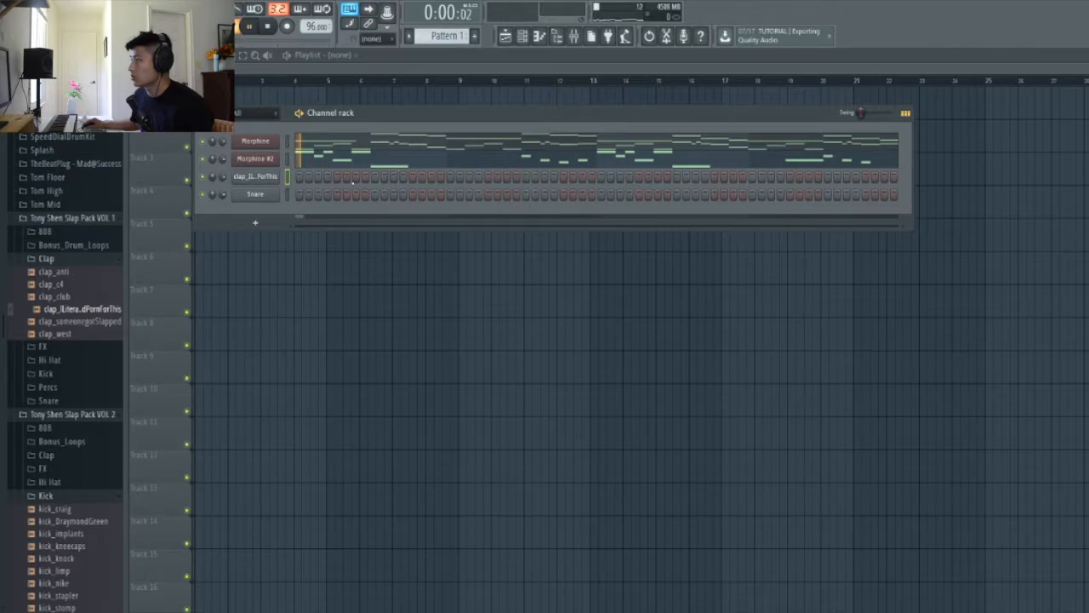
# - Program the clap channel on step 5 and every eighth step after it across the whole pattern while the melody plays
pyautogui.click(337, 177)
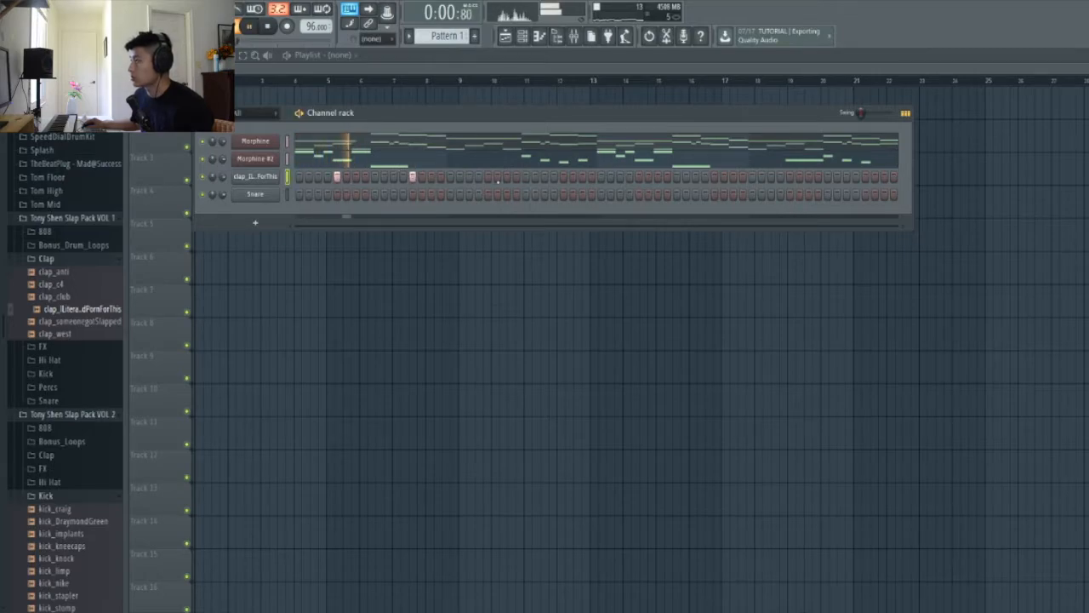
pyautogui.press('space')
pyautogui.press('F9')
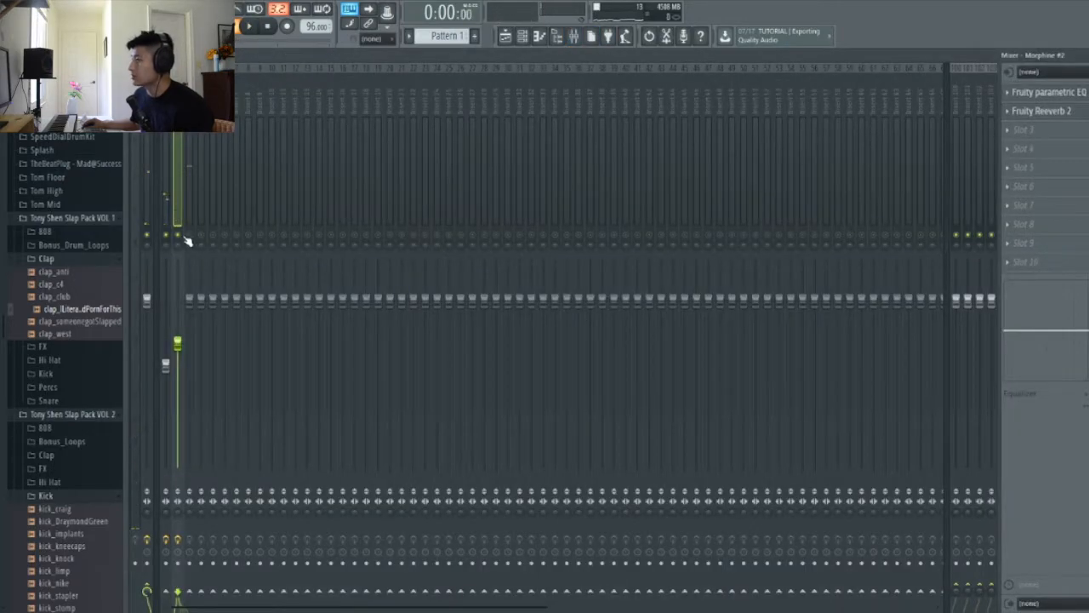
pyautogui.press('F9')
pyautogui.press('F6')
pyautogui.press('space')
pyautogui.click(490, 177)
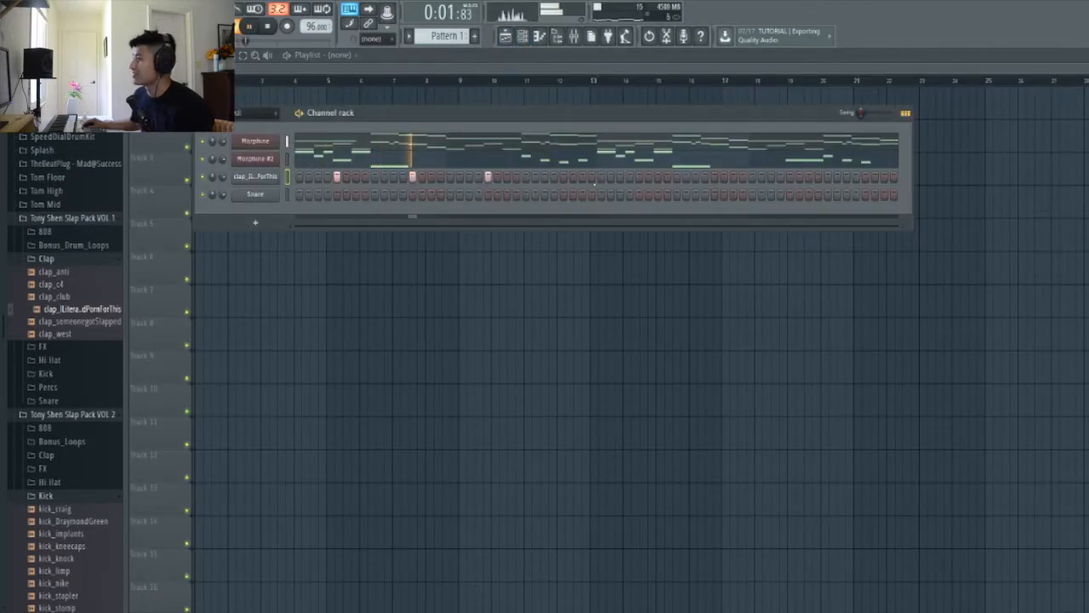
pyautogui.click(564, 177)
pyautogui.click(639, 177)
pyautogui.click(714, 177)
pyautogui.click(790, 177)
pyautogui.click(865, 177)
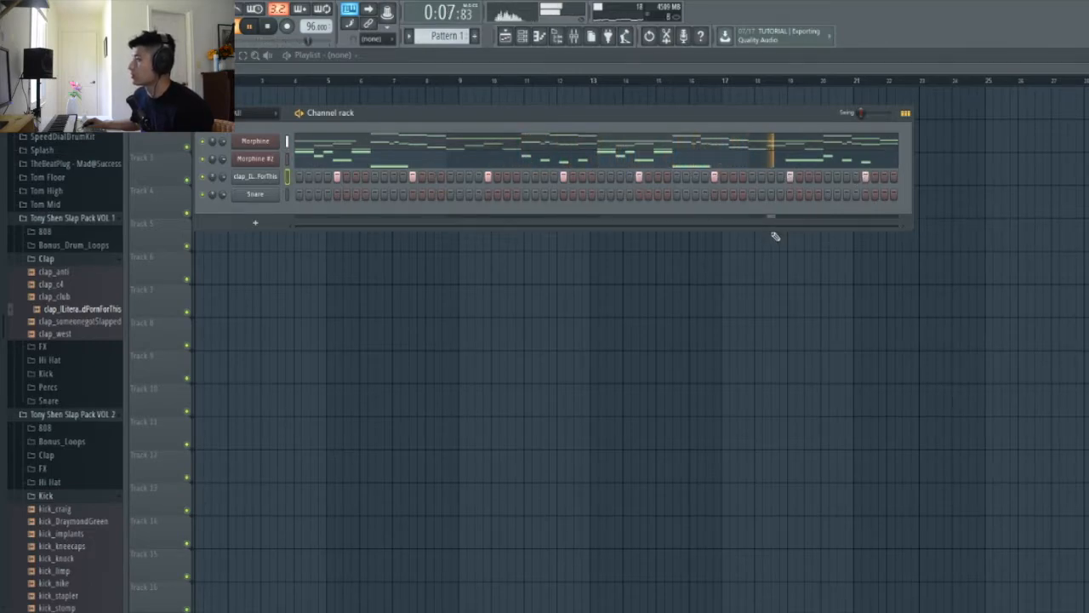
# - Load 808_Drones from the 808 folder of Tony Shen Slap Pack VOL 1 onto the Snare channel, and adjust its volume envelope
pyautogui.click(52, 259)
pyautogui.press('space')
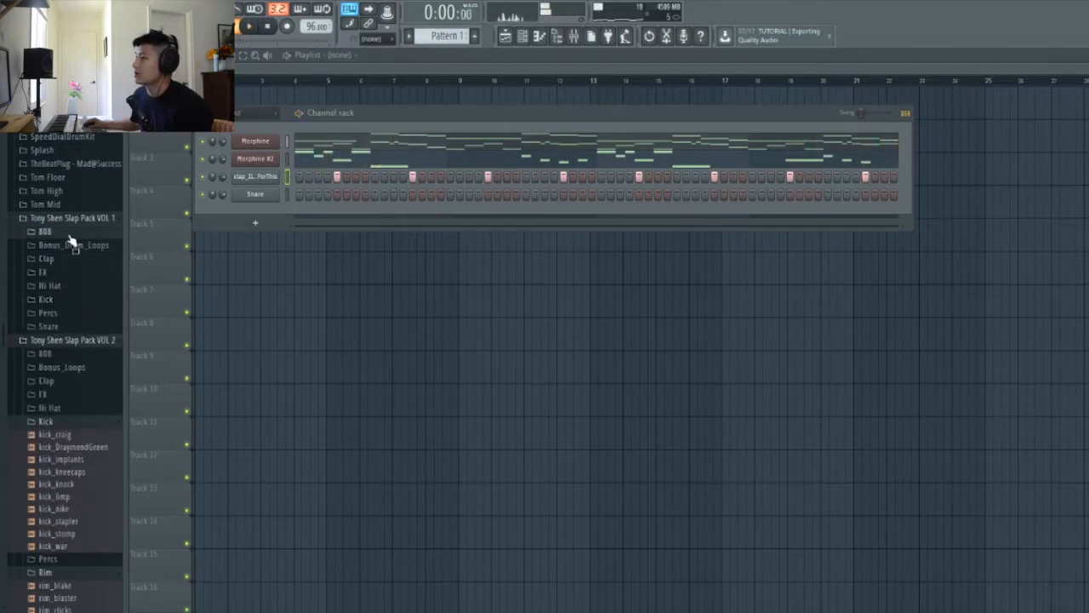
pyautogui.click(68, 232)
pyautogui.moveTo(96, 284); pyautogui.dragTo(253, 195)
pyautogui.click(256, 194)
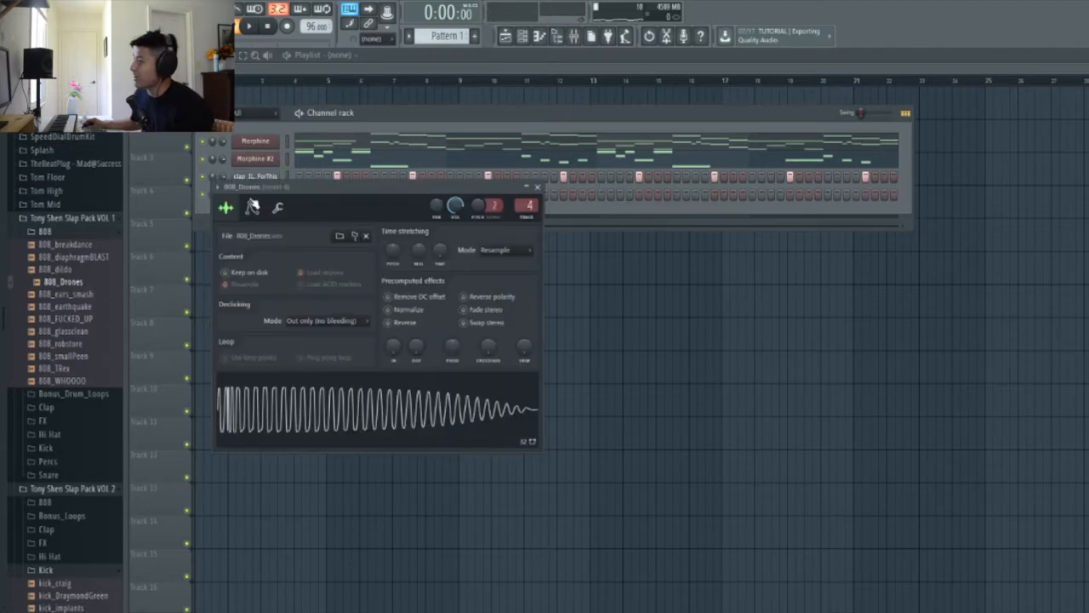
pyautogui.moveTo(249, 324); pyautogui.dragTo(249, 357)
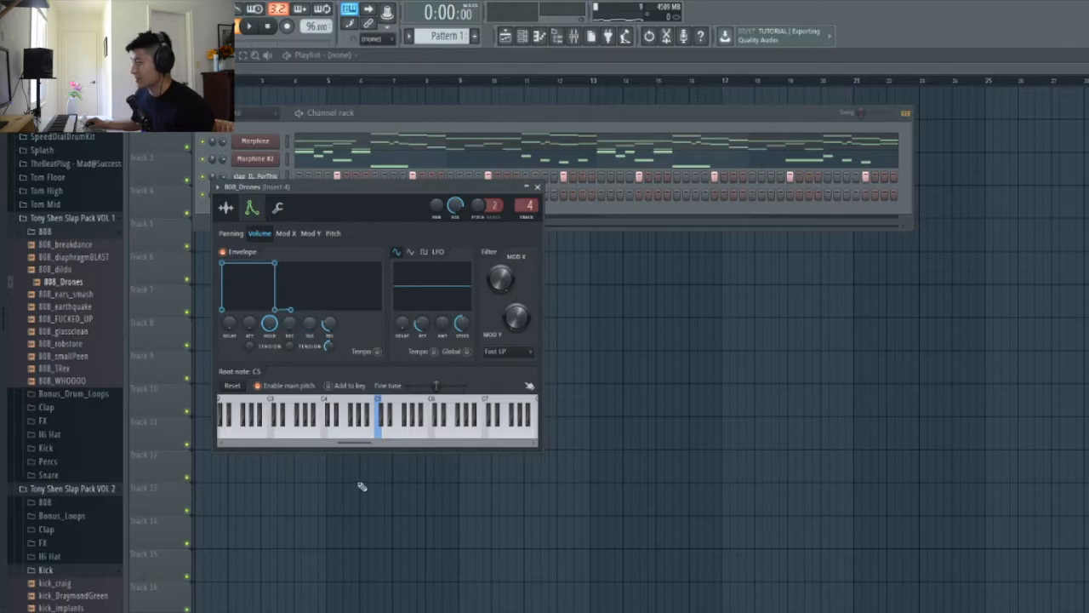
# - Open the 808_Drones sample in Edison, detect its pitch regions, and move the editor beside the channel settings
pyautogui.click(227, 208)
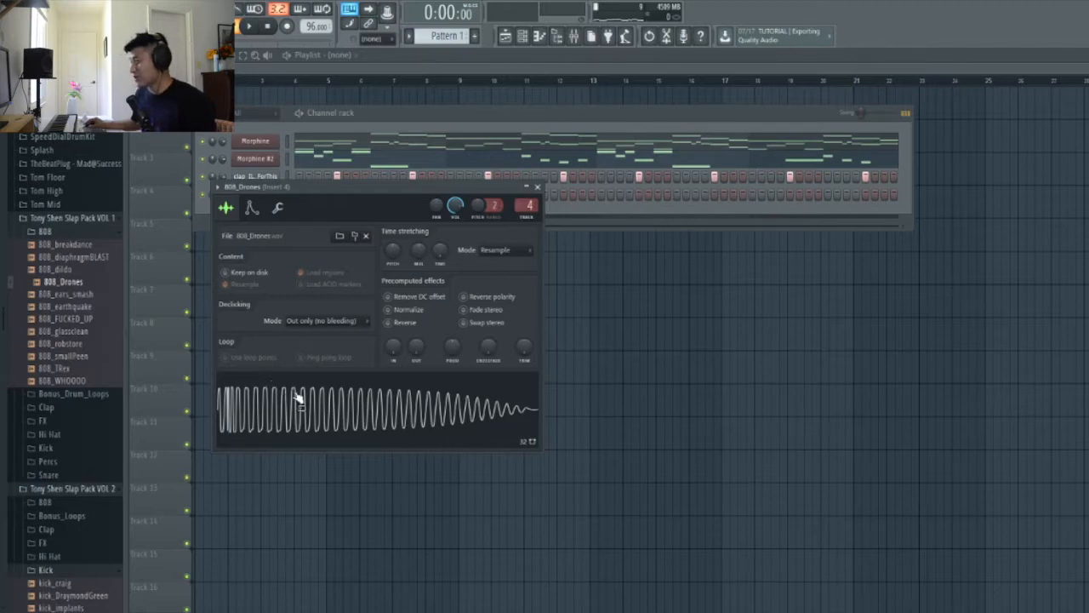
pyautogui.hotkey('ctrl', 'e')
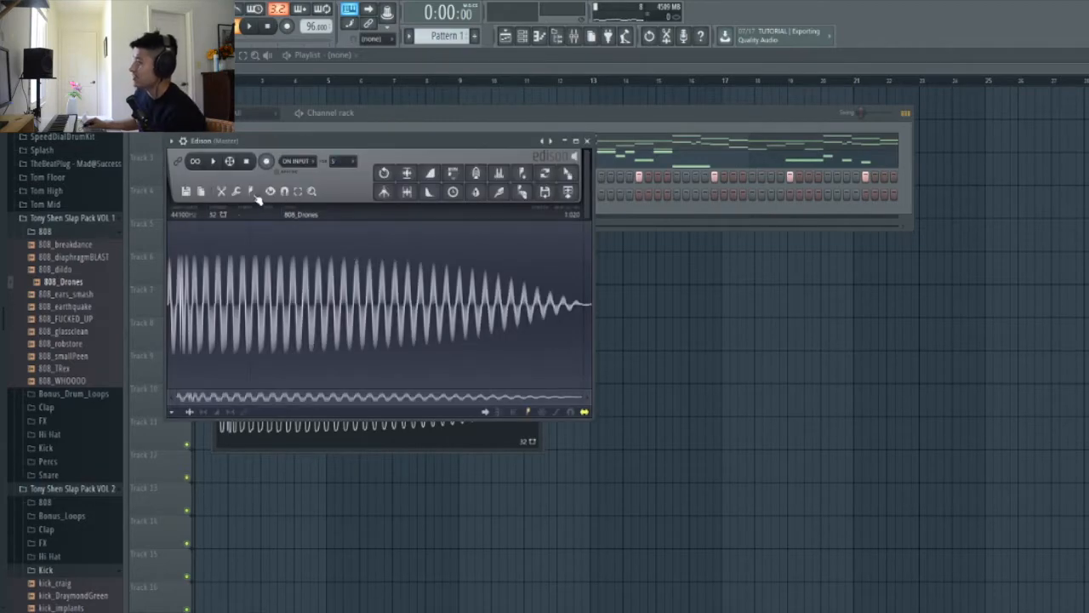
pyautogui.click(253, 192)
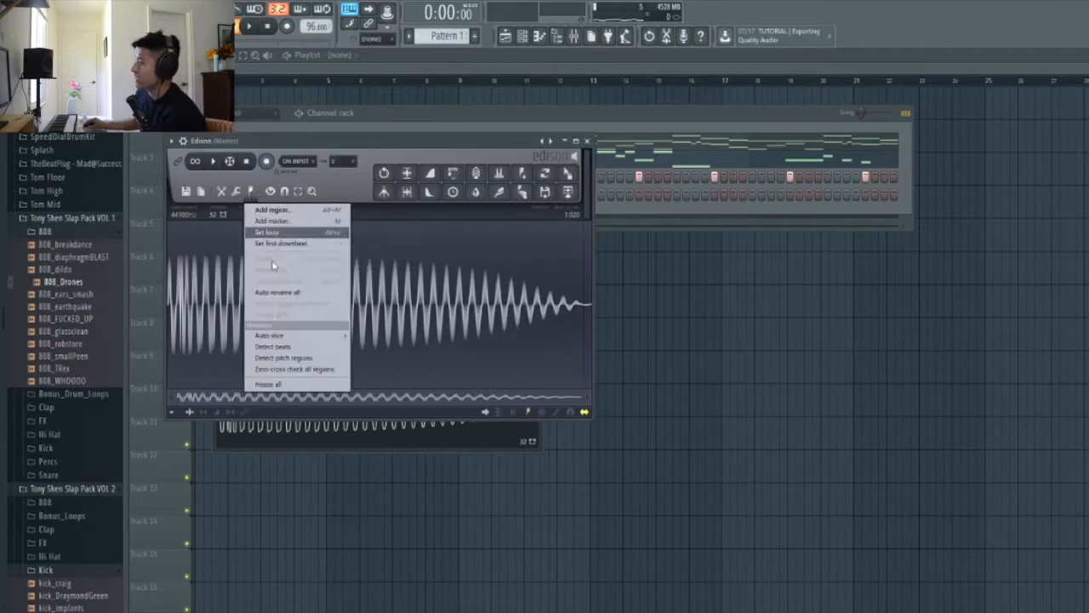
pyautogui.click(297, 363)
pyautogui.moveTo(248, 162); pyautogui.dragTo(521, 166)
# - Try D5 as the root note of 808_Drones beside the Edison waveform, and close Edison
pyautogui.click(252, 209)
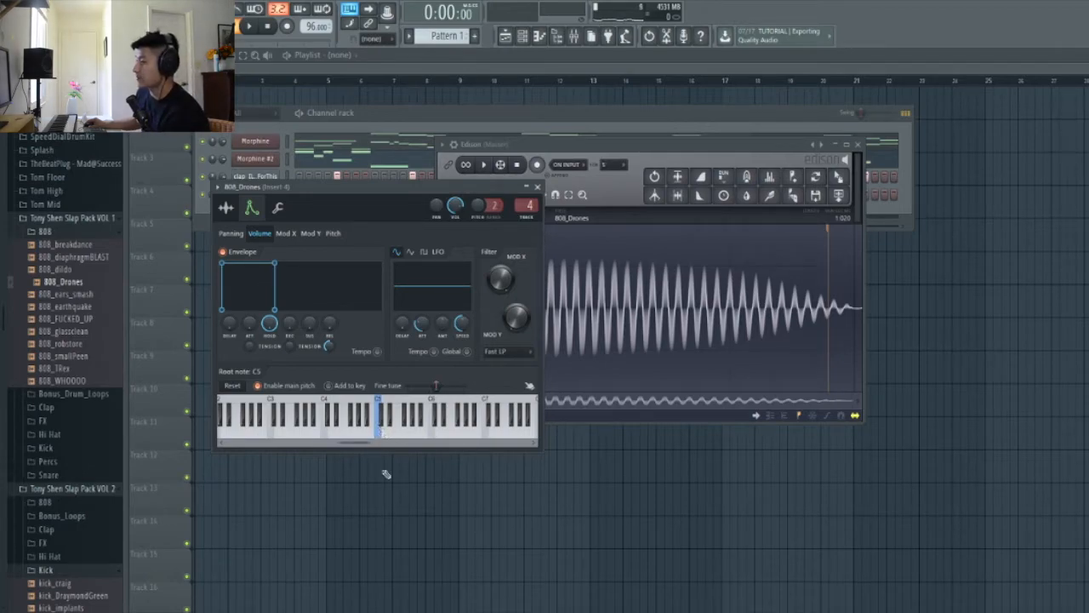
pyautogui.moveTo(400, 176); pyautogui.dragTo(359, 169)
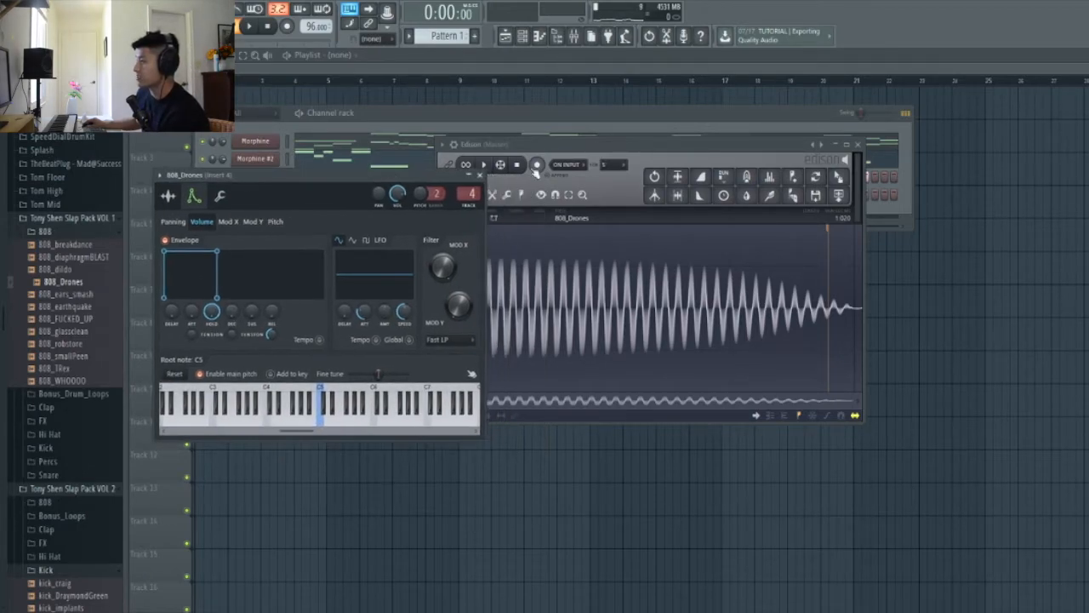
pyautogui.moveTo(554, 146); pyautogui.dragTo(576, 142)
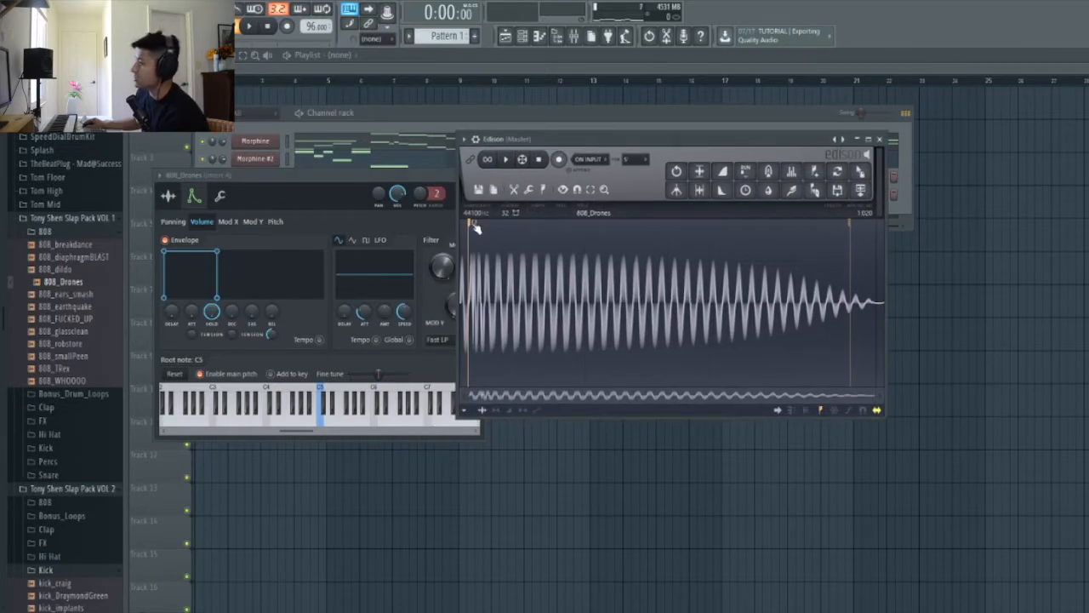
pyautogui.click(335, 424)
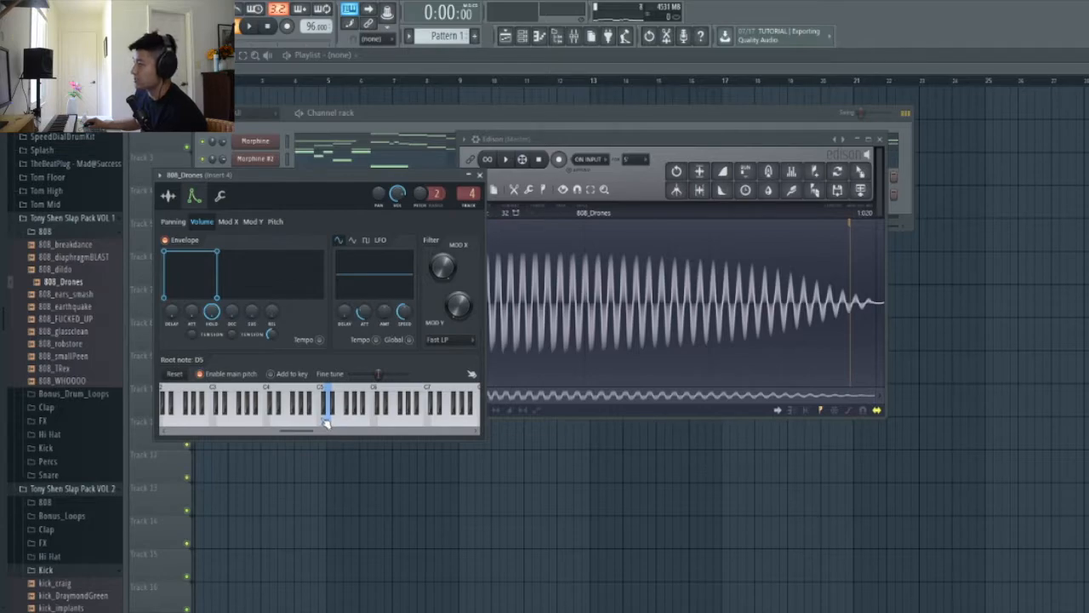
pyautogui.moveTo(349, 174); pyautogui.dragTo(325, 177)
pyautogui.click(880, 140)
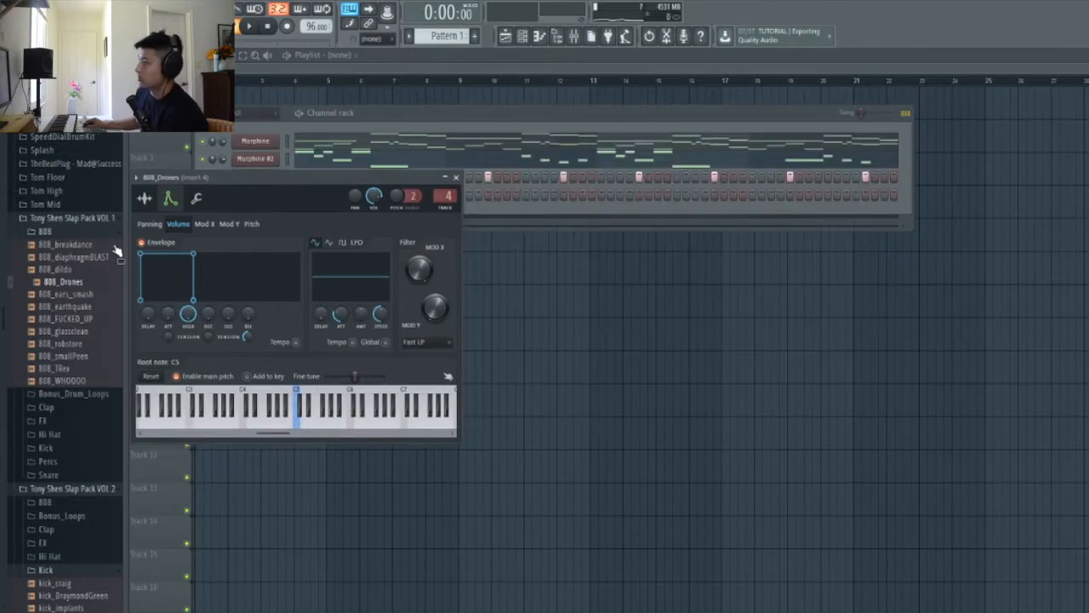
# - Move the 808_Drones channel settings clear of the channel rack rows
pyautogui.moveTo(319, 178); pyautogui.dragTo(448, 184)
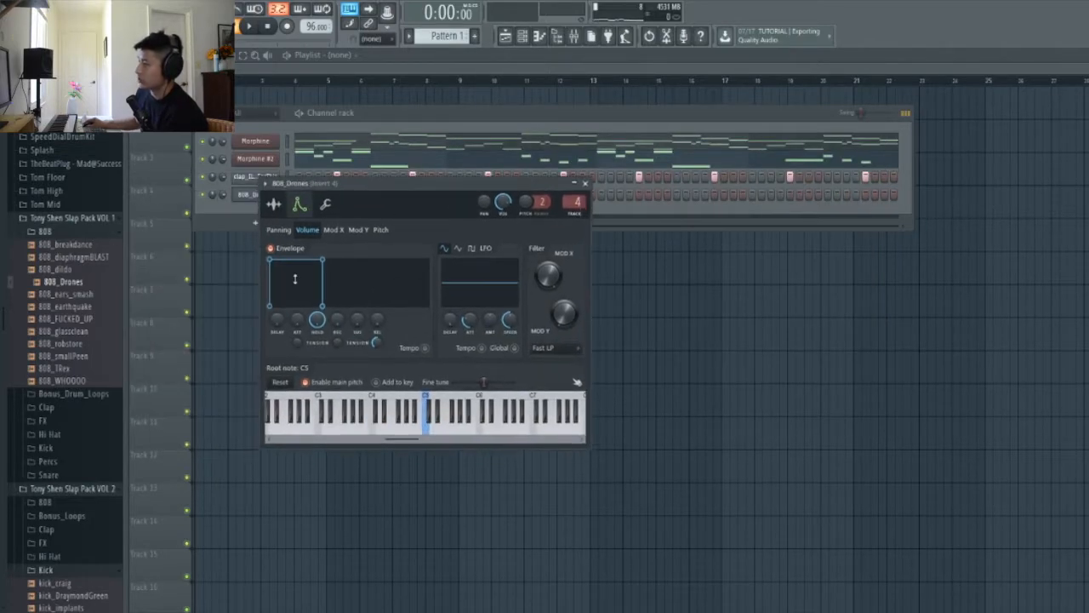
pyautogui.moveTo(369, 191); pyautogui.dragTo(450, 220)
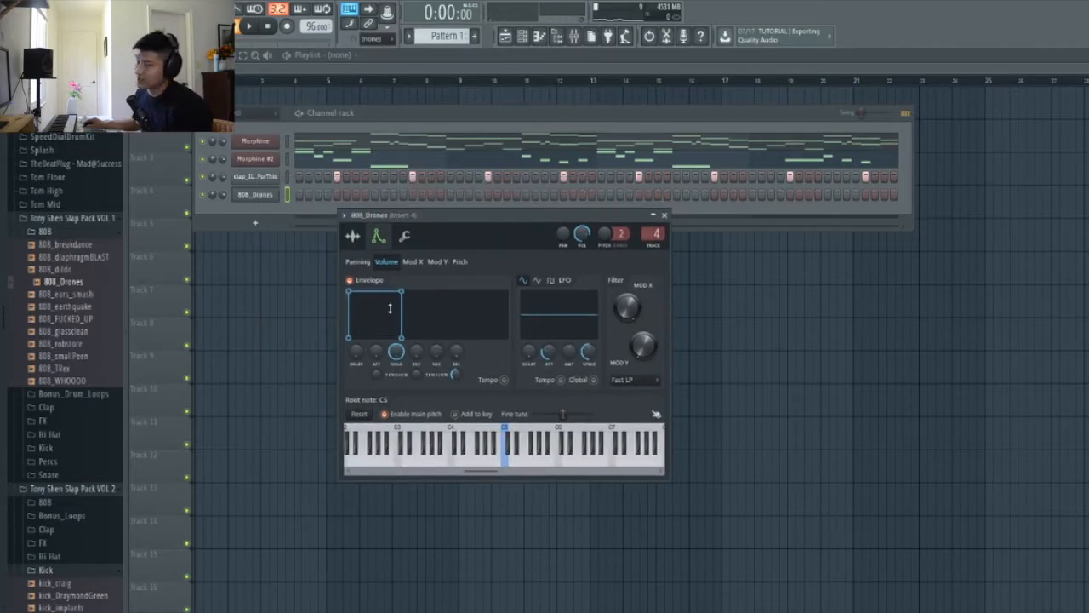
pyautogui.click(350, 285)
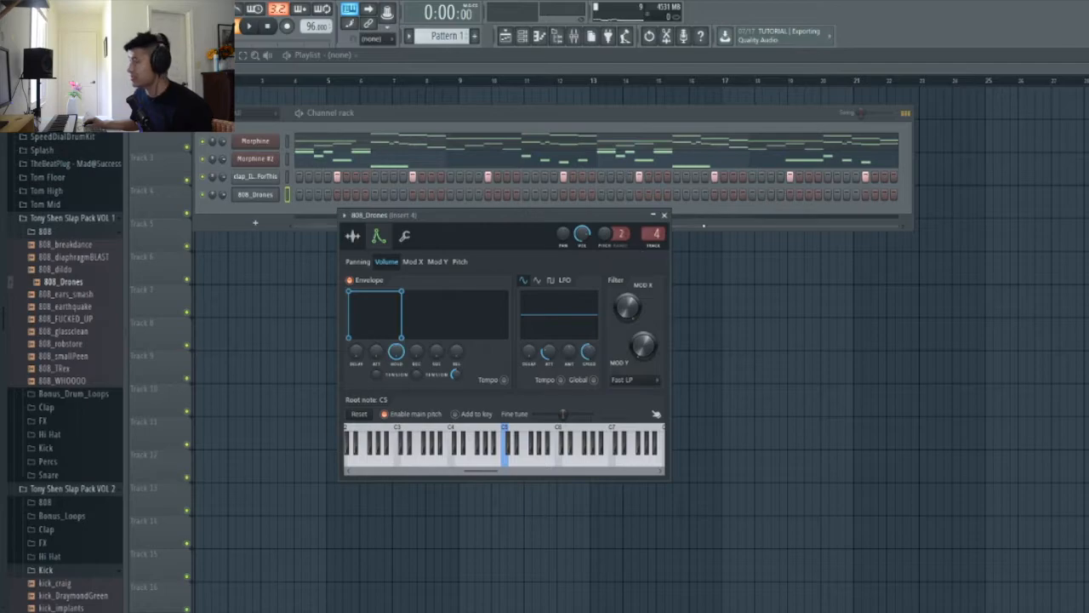
# - Open the 808_Drones piano roll, place a one-beat A5 note at the start of bar 1, and play it back
pyautogui.press('F7')
pyautogui.click(185, 282)
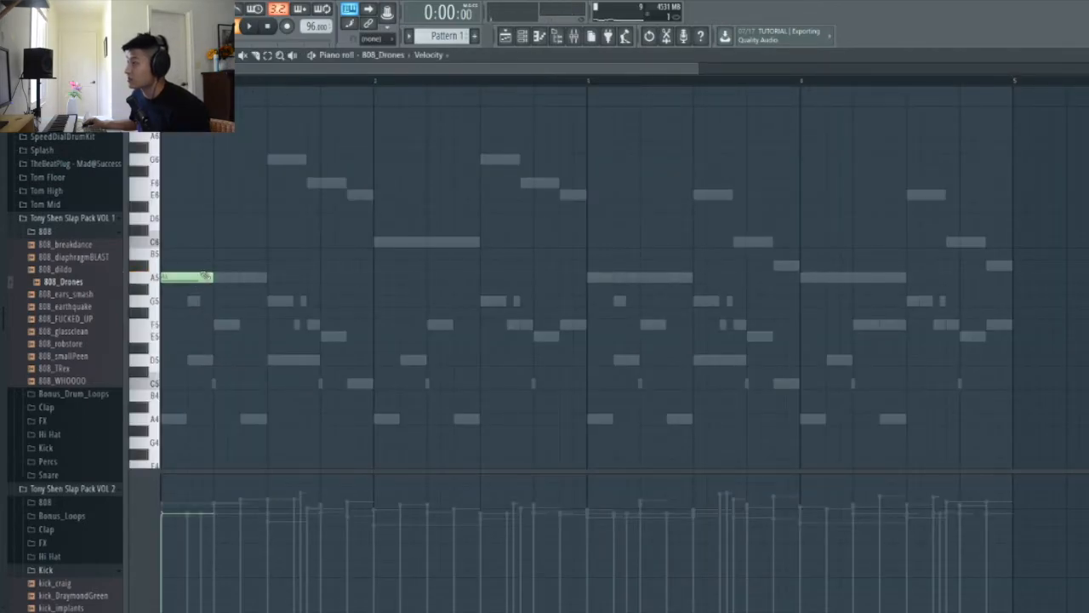
pyautogui.press('space')
pyautogui.press('space')
pyautogui.press('space')
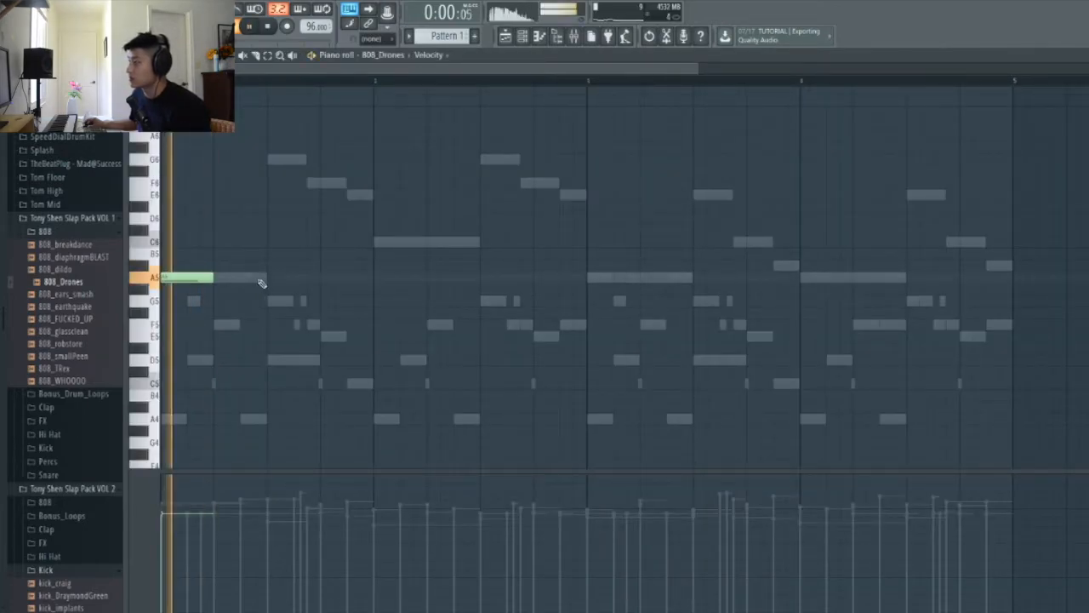
pyautogui.scroll(1, 259, 296)
pyautogui.press('space')
# - Add an F5 note in the second half of bar 1 and extend it to the start of bar 2
pyautogui.scroll(-2, 356, 332)
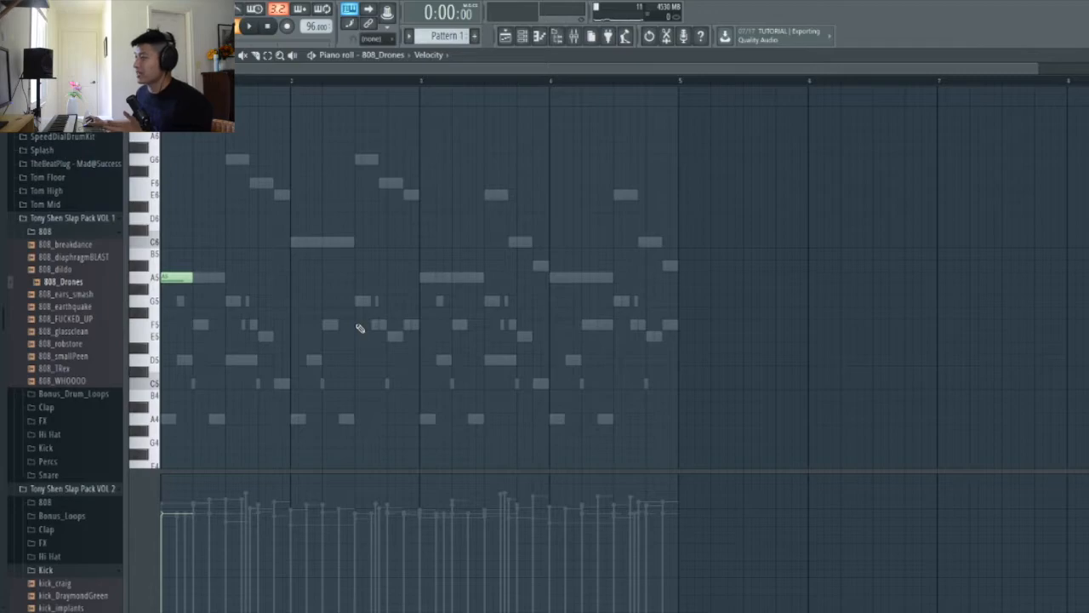
pyautogui.press('space')
pyautogui.scroll(2, 340, 328)
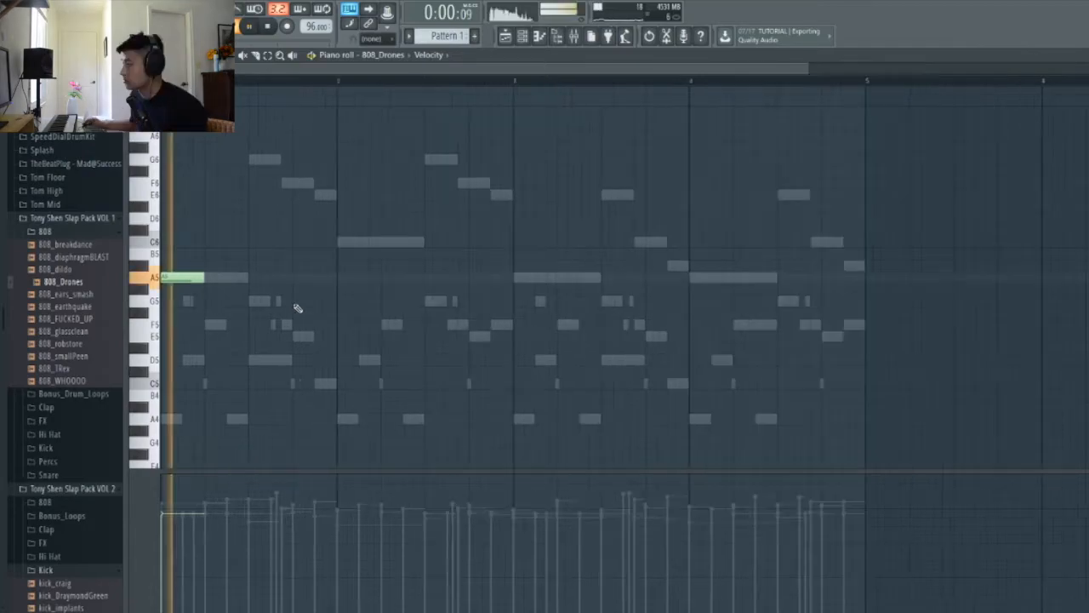
pyautogui.click(303, 335)
pyautogui.moveTo(311, 335); pyautogui.dragTo(284, 331)
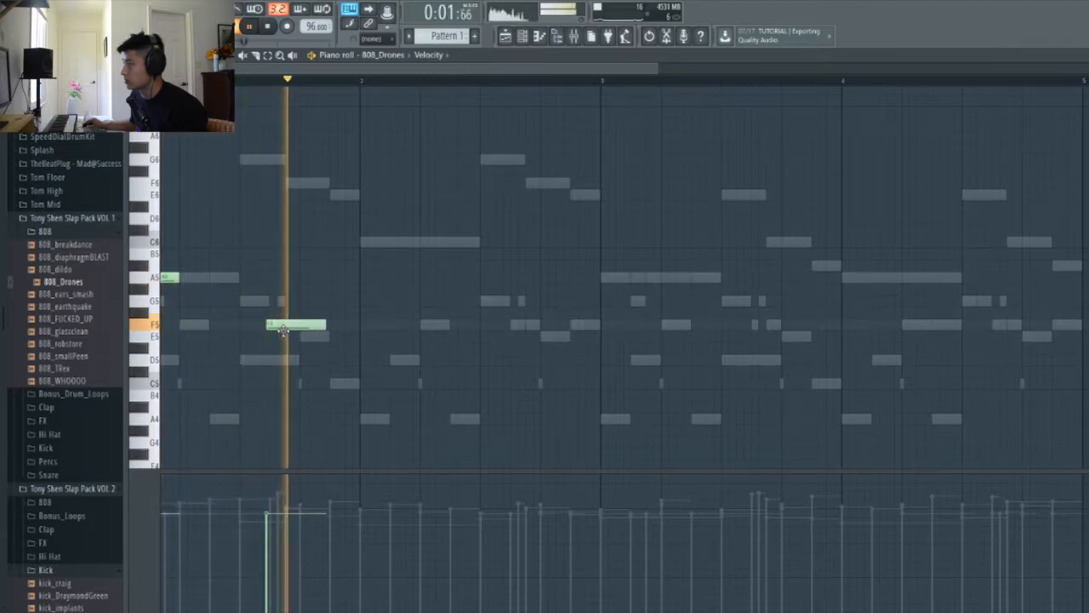
pyautogui.moveTo(329, 324); pyautogui.dragTo(362, 332)
pyautogui.click(307, 335)
pyautogui.rightClick(345, 337)
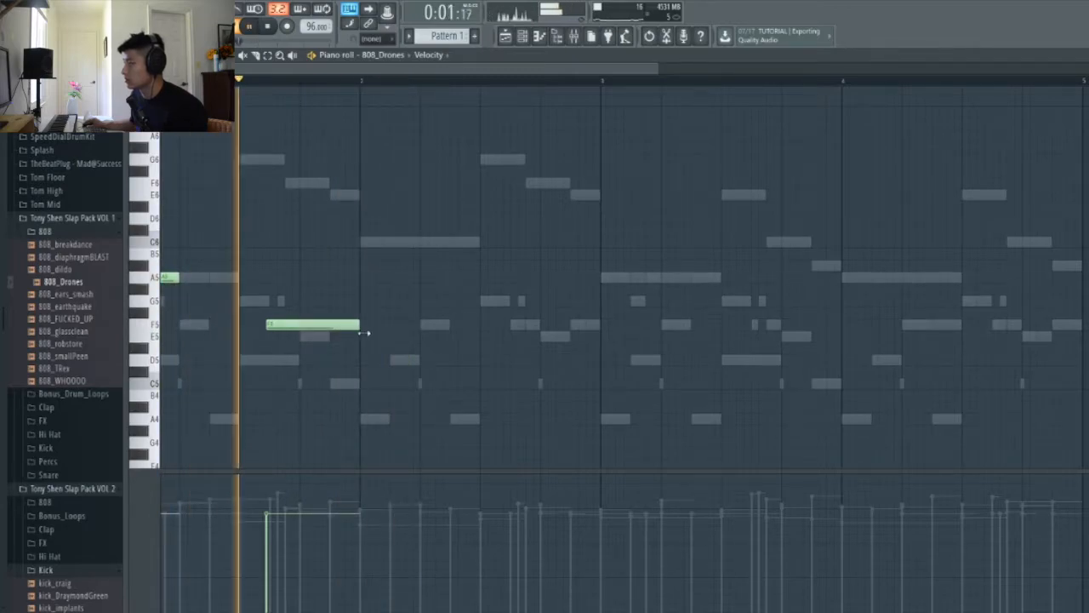
# - Place a G5 note at the middle of bar 2, shorten it to half a beat, and play from that point
pyautogui.scroll(-3, 381, 310)
pyautogui.scroll(2, 355, 329)
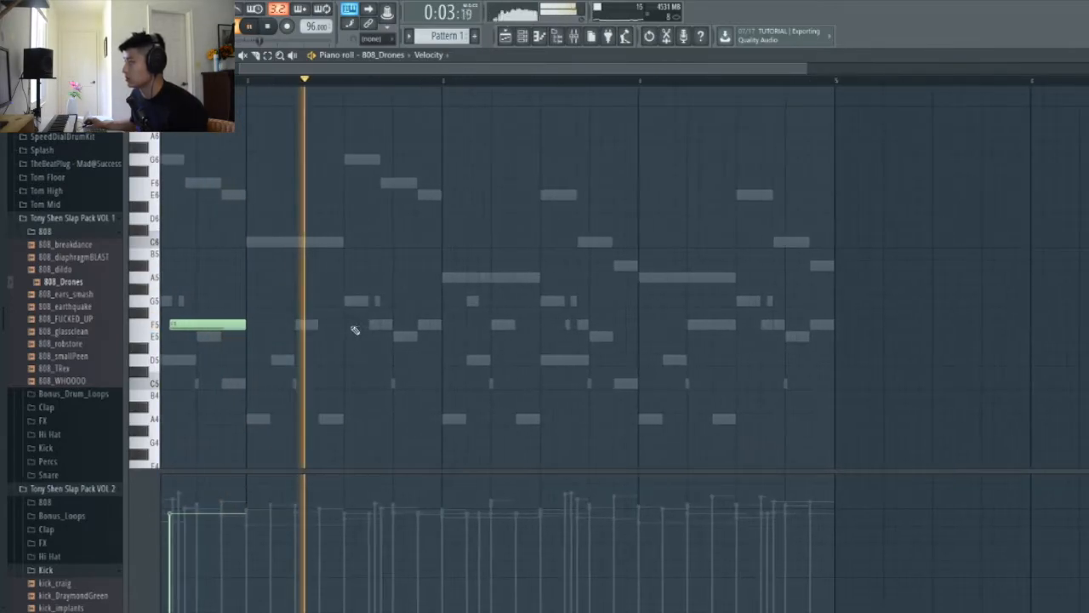
pyautogui.press('space')
pyautogui.scroll(2, 353, 313)
pyautogui.click(337, 302)
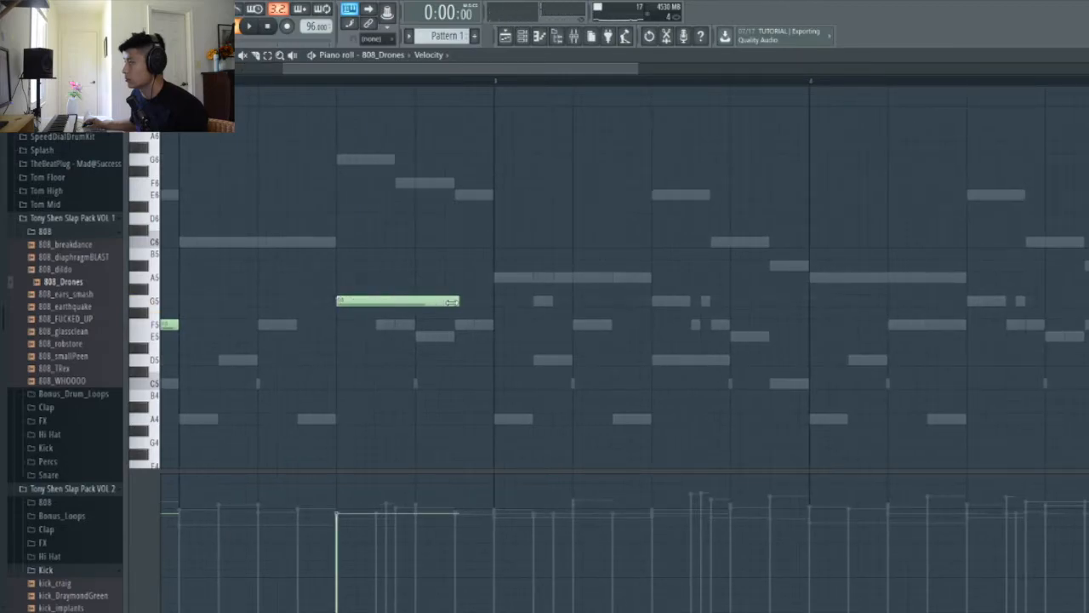
pyautogui.moveTo(450, 302); pyautogui.dragTo(380, 318)
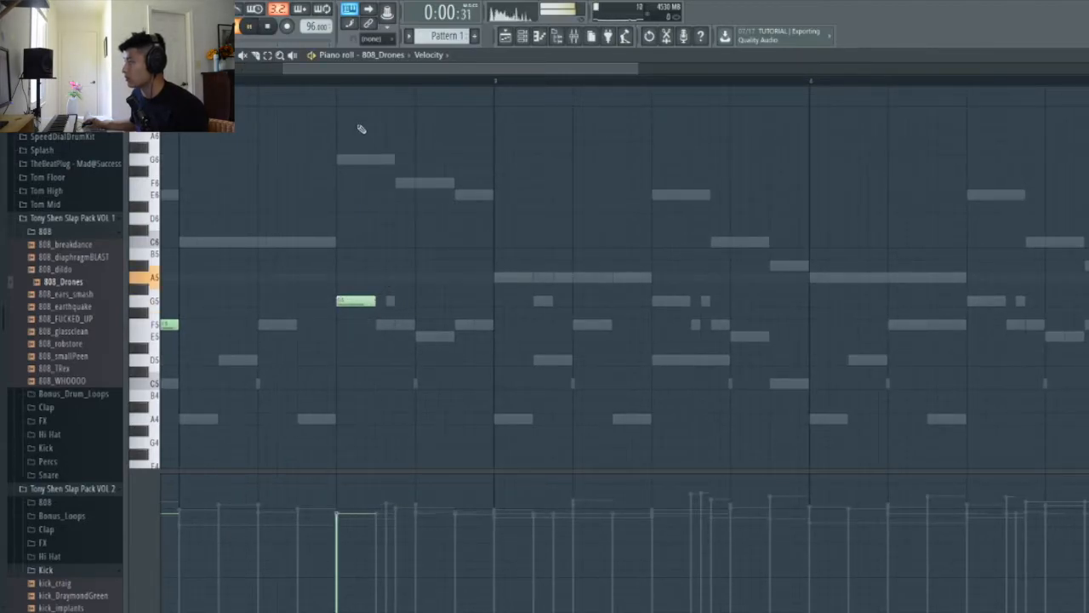
pyautogui.click(334, 81)
pyautogui.press('space')
pyautogui.press('space')
# - Follow the G5 with half-beat F5, E5 and F5 notes that fill bar 2 up to bar 3
pyautogui.click(378, 326)
pyautogui.click(419, 336)
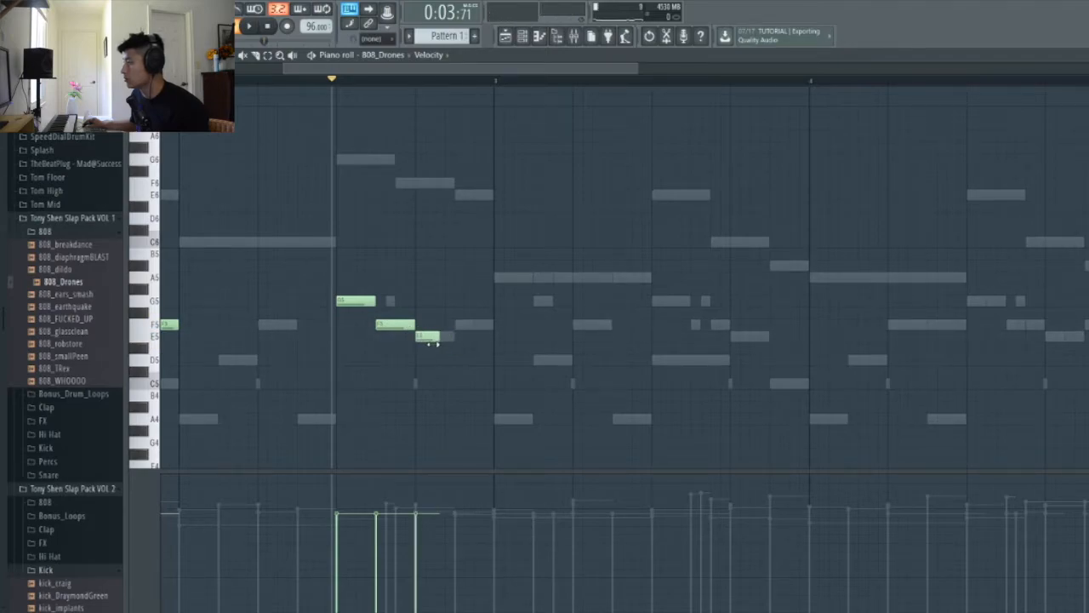
pyautogui.click(457, 325)
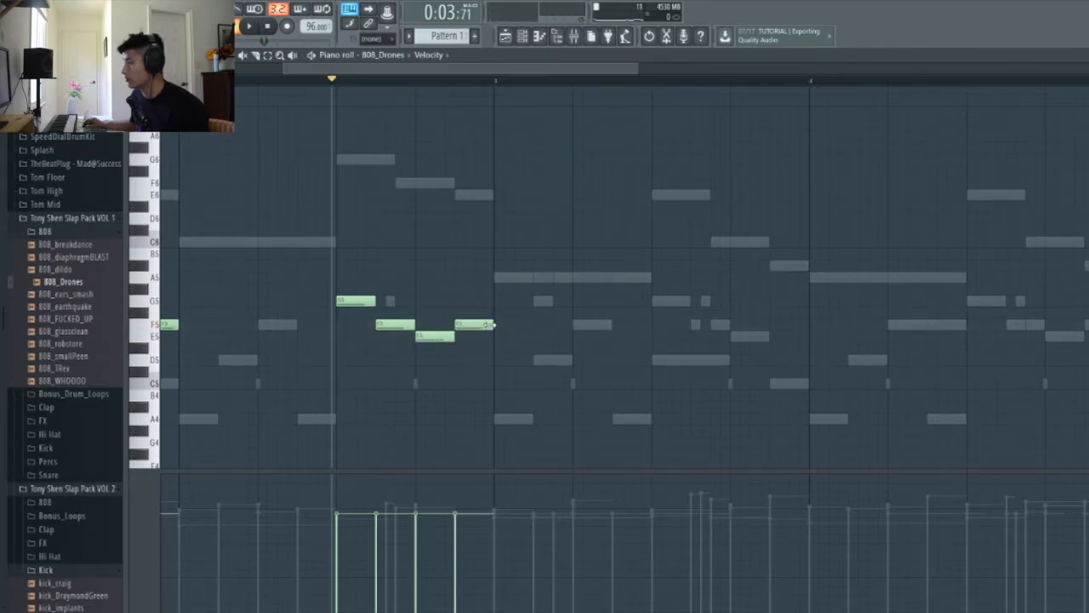
# - Split the last F5 note of bar 2 into two equal notes, raise them one octave, and play the bass line
pyautogui.moveTo(486, 328)
pyautogui.mouseDown()
pyautogui.moveTo(475, 325)
pyautogui.moveTo(485, 331)
pyautogui.mouseUp()
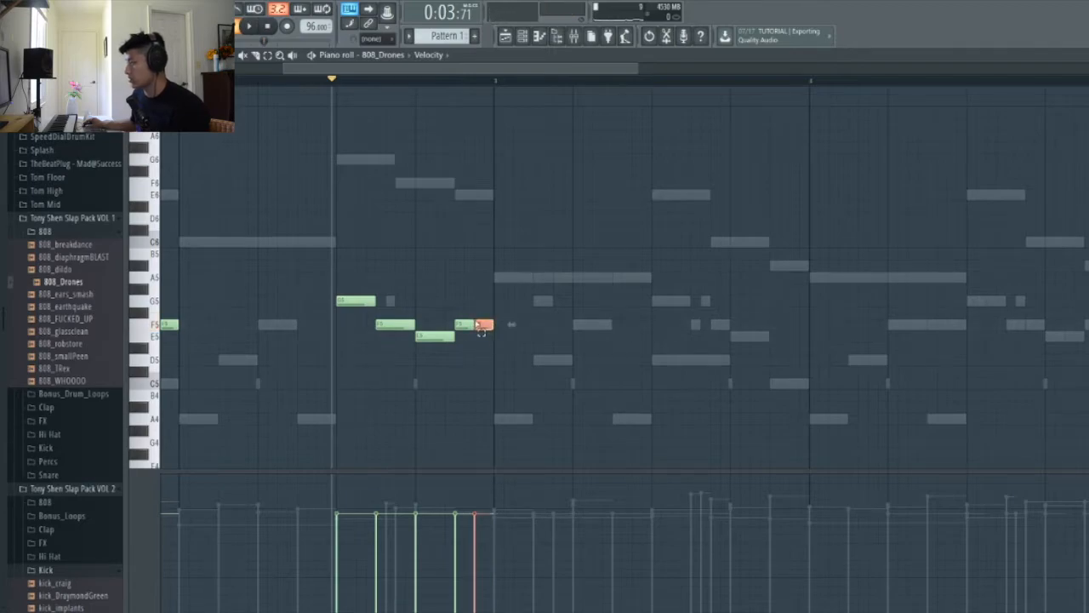
pyautogui.hotkey('ctrl', 'Up')
pyautogui.press('space')
pyautogui.keyDown('ctrl'); pyautogui.click(544, 311); pyautogui.keyUp('ctrl')
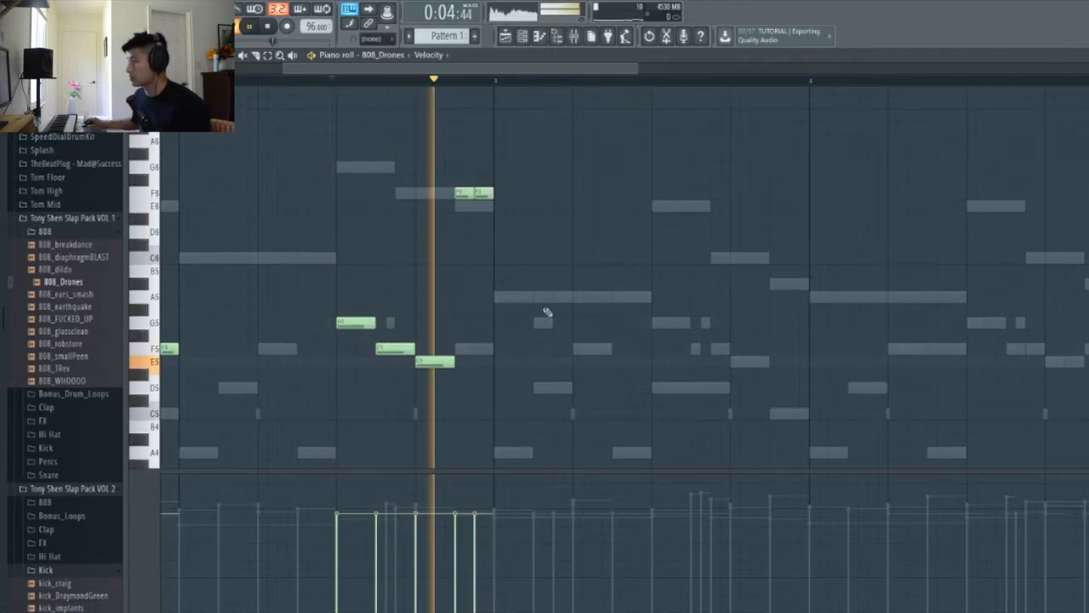
pyautogui.scroll(-3, 558, 323)
pyautogui.press('space')
# - Place an A5 note at the start of bar 3, lengthen it to one beat, and play it back
pyautogui.moveTo(515, 408); pyautogui.dragTo(160, 161)
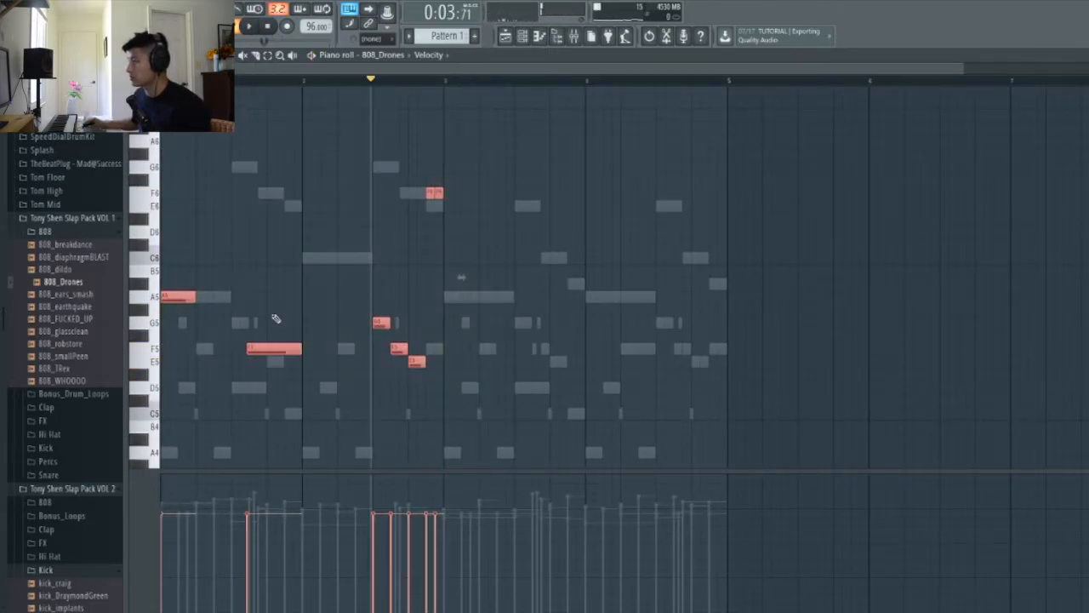
pyautogui.keyDown('ctrl'); pyautogui.click(450, 305); pyautogui.keyUp('ctrl')
pyautogui.click(446, 296)
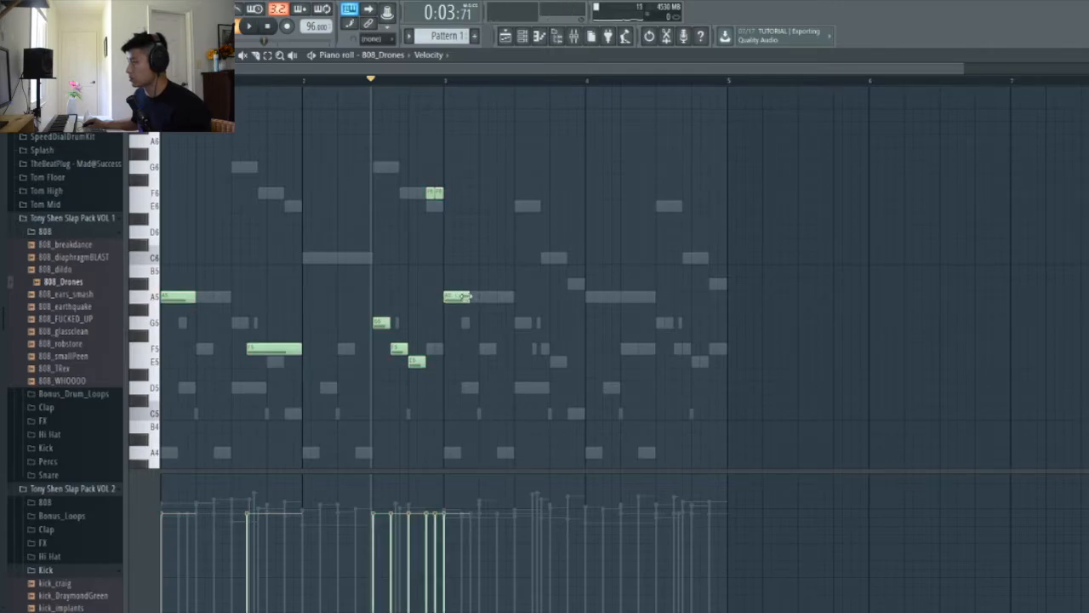
pyautogui.moveTo(468, 297); pyautogui.dragTo(479, 298)
pyautogui.press('space')
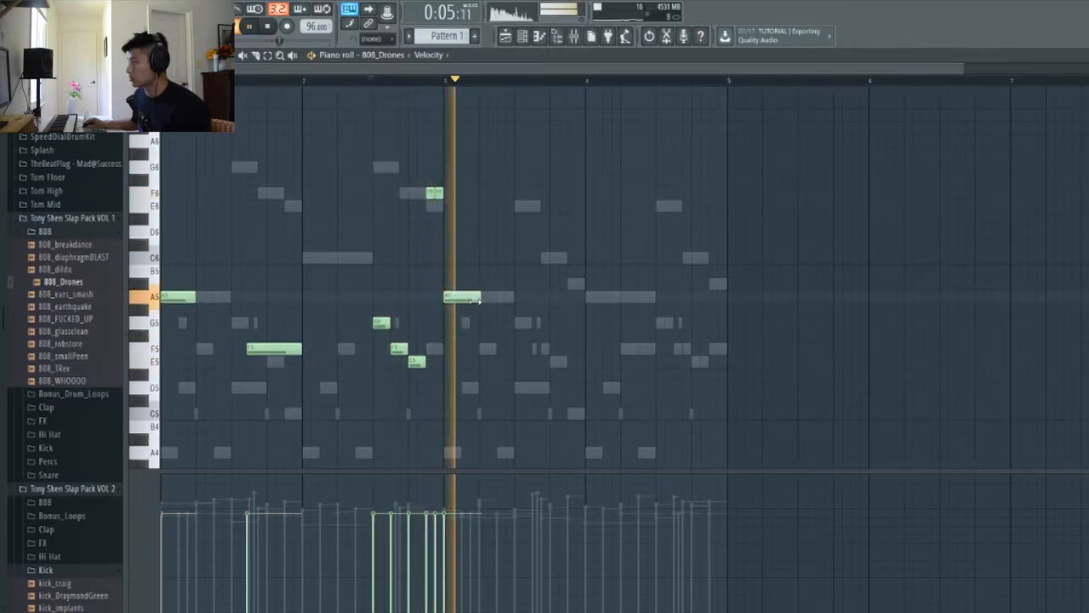
pyautogui.press('space')
pyautogui.scroll(2, 547, 360)
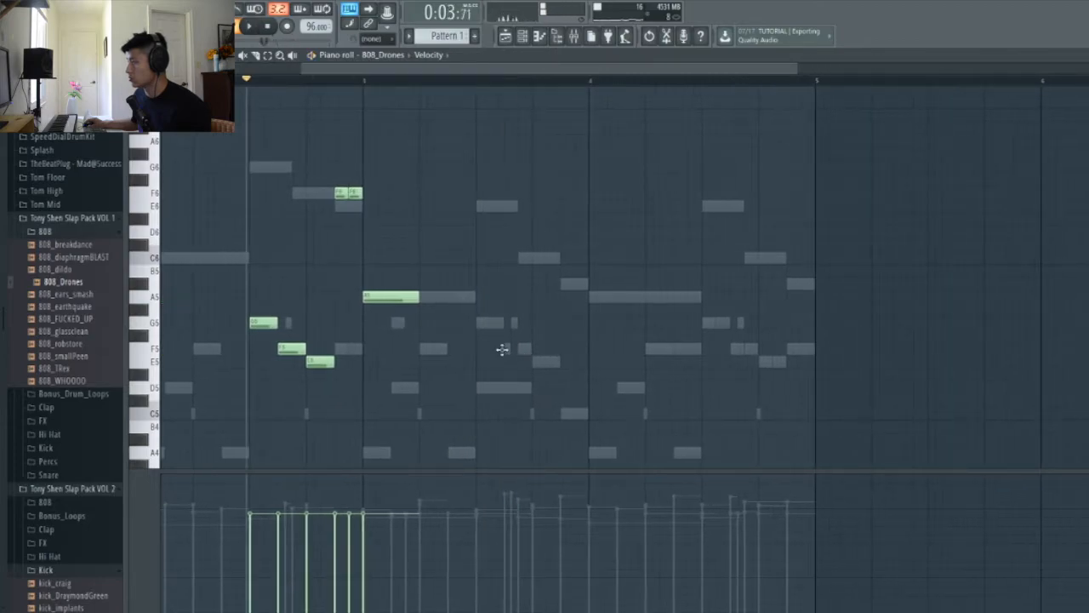
# - Place F5 and E5 notes of three-quarters of a beat each in the second half of bar 3, ending at bar 4, and play them
pyautogui.click(503, 348)
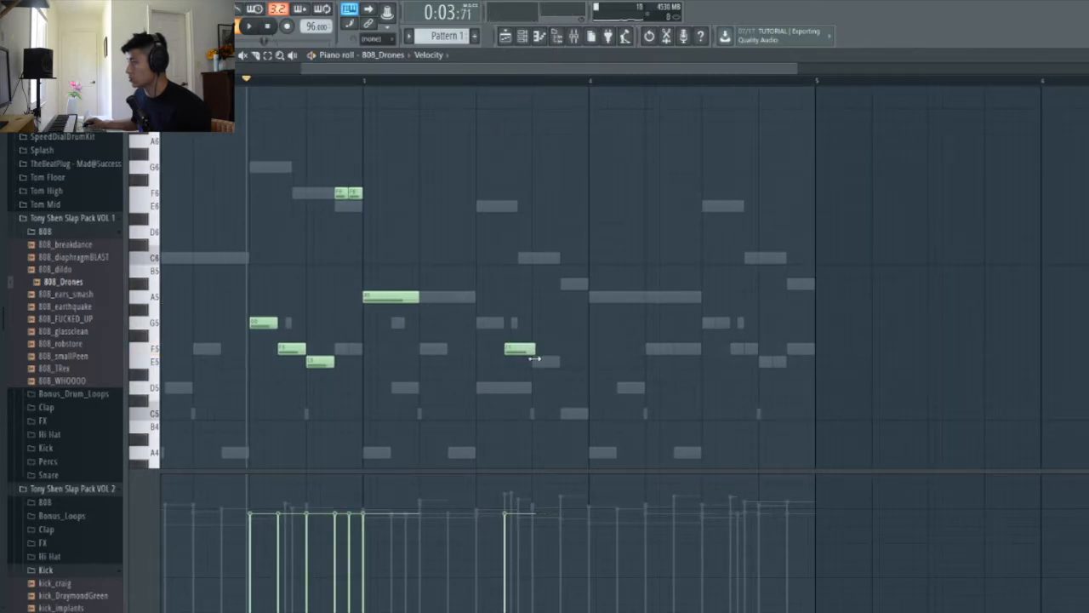
pyautogui.press('space')
pyautogui.moveTo(555, 360); pyautogui.dragTo(541, 350)
pyautogui.click(572, 361)
pyautogui.press('space')
pyautogui.press('space')
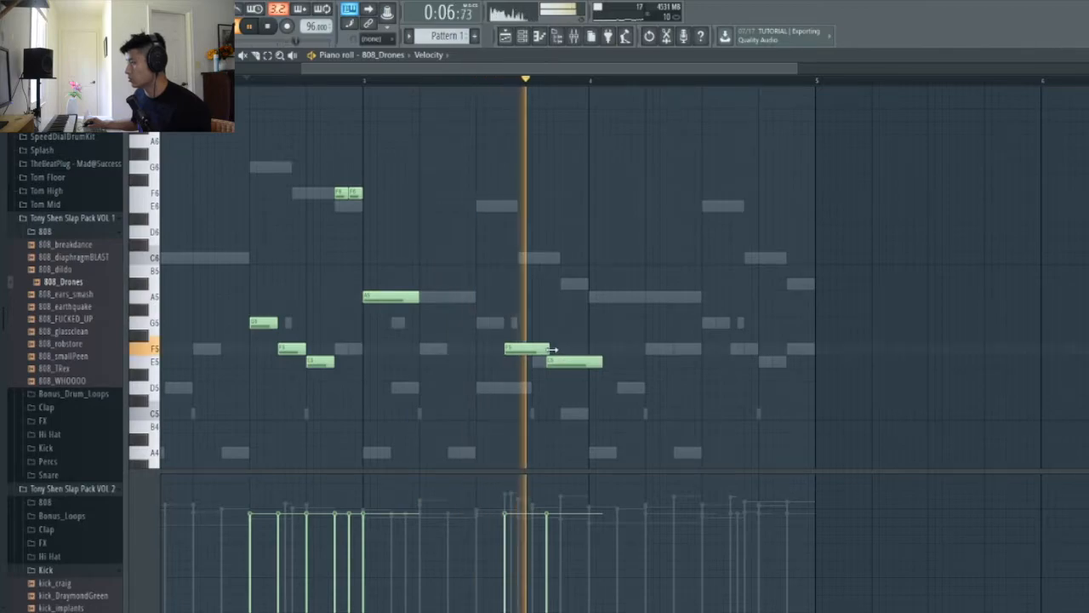
pyautogui.press('space')
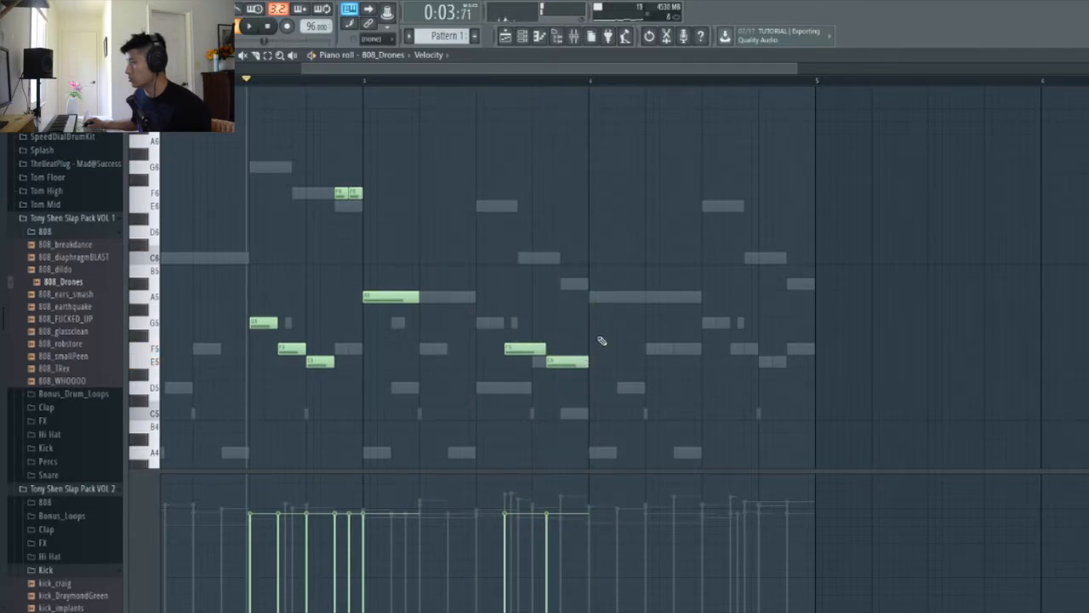
# - Place a three-quarter-beat A5 note at the start of bar 4 and play the bass line
pyautogui.click(587, 294)
pyautogui.press('space')
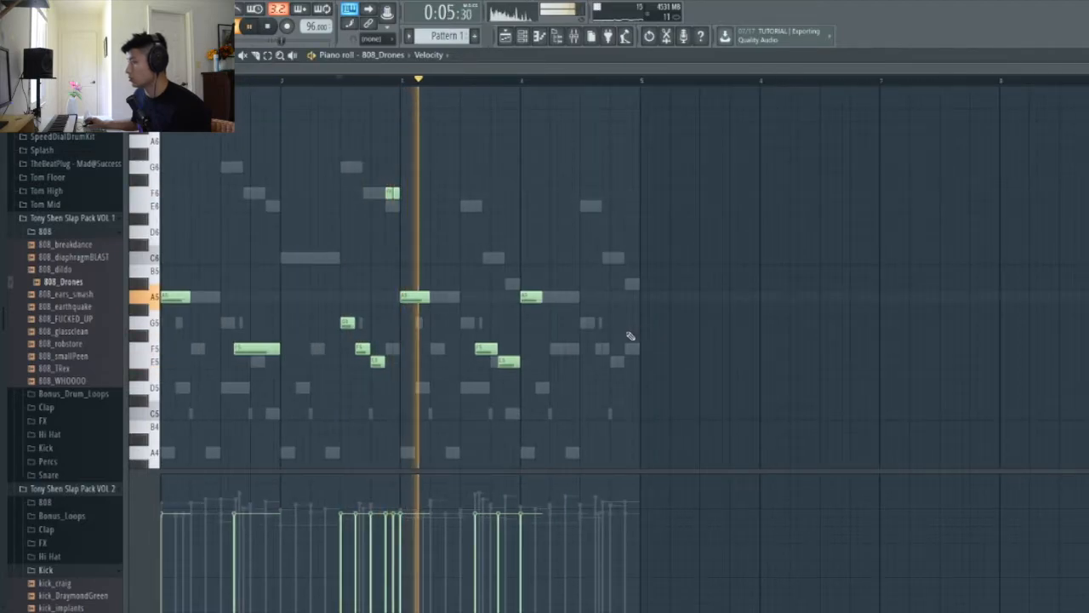
pyautogui.scroll(2, 532, 348)
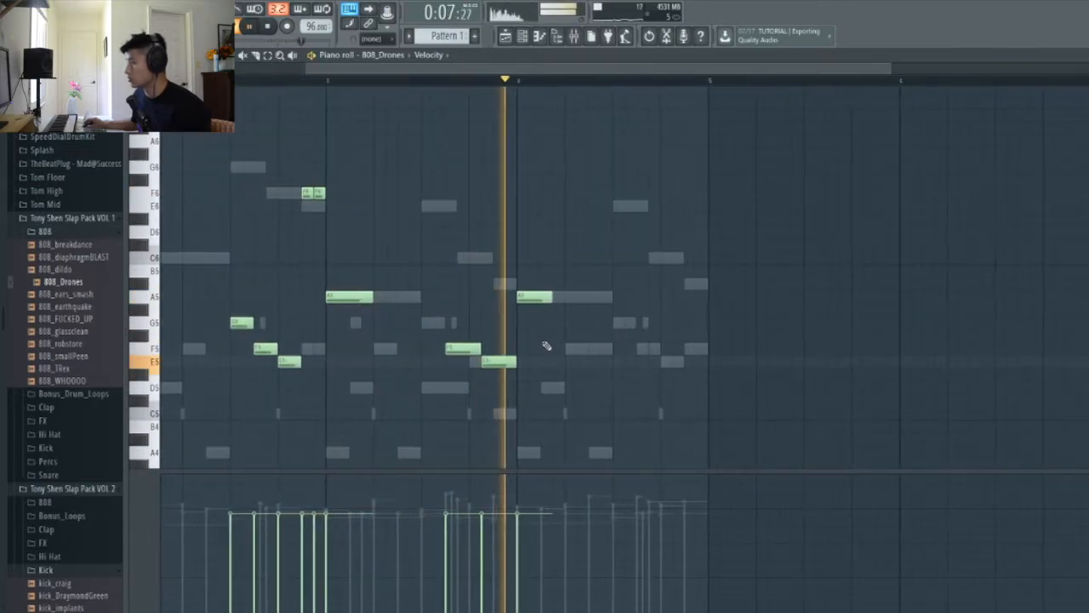
pyautogui.scroll(2, 697, 355)
pyautogui.scroll(1, 696, 355)
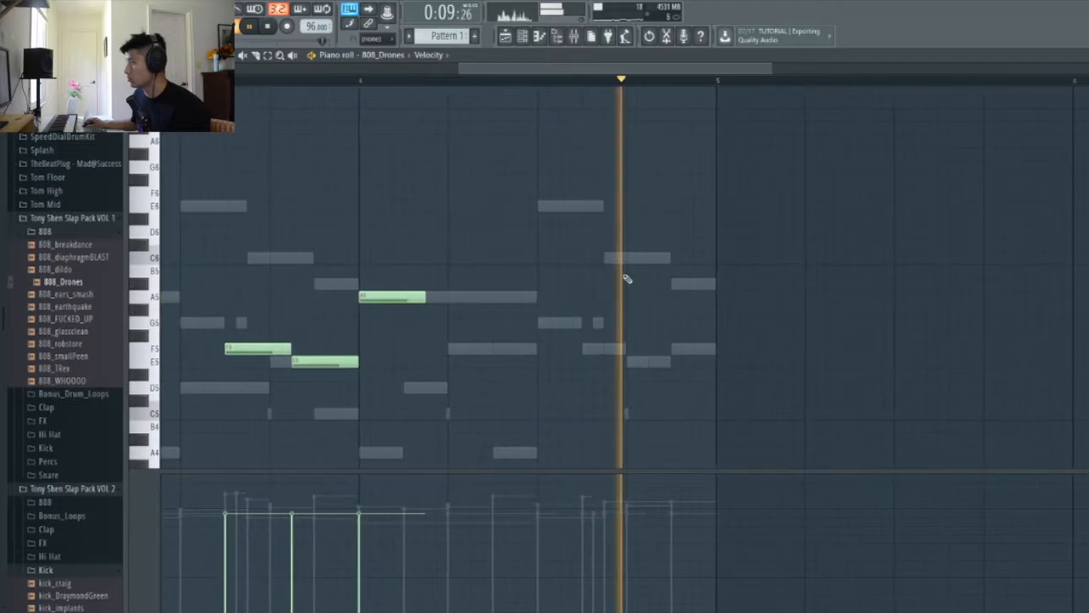
# - Fill the last beat of bar 4 with two quarter-beat C6 notes and a half-beat F5, and play the bass line
pyautogui.press('space')
pyautogui.click(628, 257)
pyautogui.moveTo(696, 257); pyautogui.dragTo(648, 270)
pyautogui.click(657, 259)
pyautogui.click(676, 349)
pyautogui.moveTo(692, 350); pyautogui.dragTo(713, 354)
pyautogui.press('space')
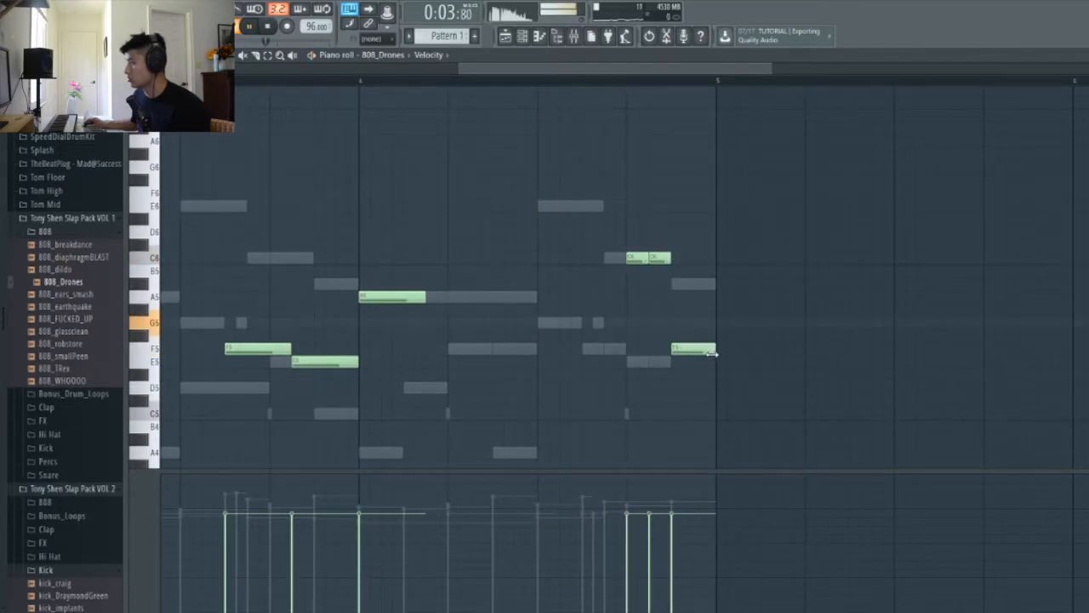
pyautogui.scroll(-3, 732, 328)
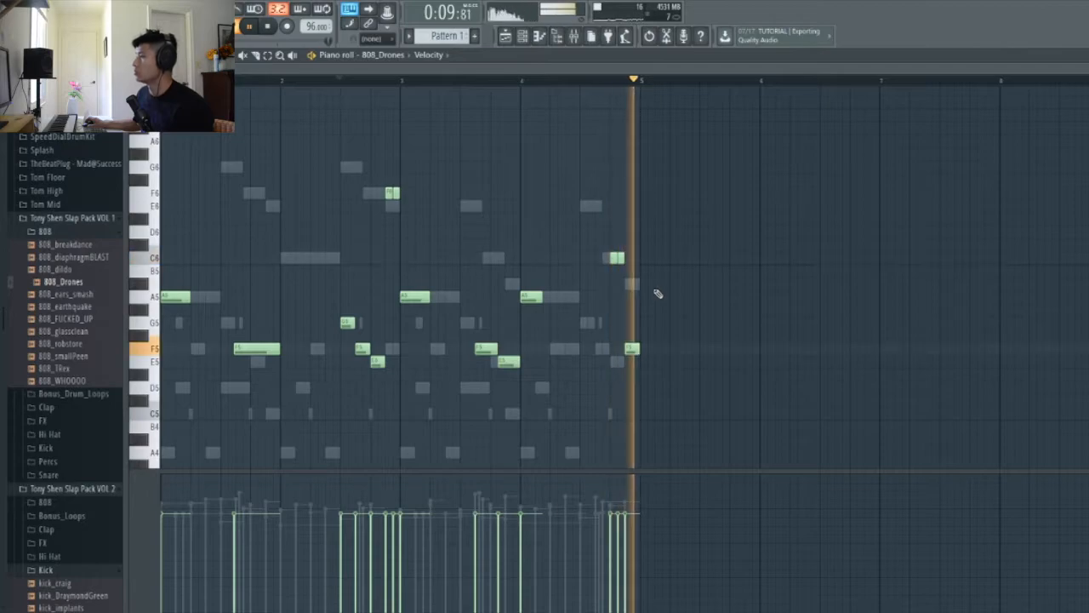
# - Add the closed hi-hat sample hat_focus as a new channel, fill it on each 2 steps, and play the beat
pyautogui.click(506, 38)
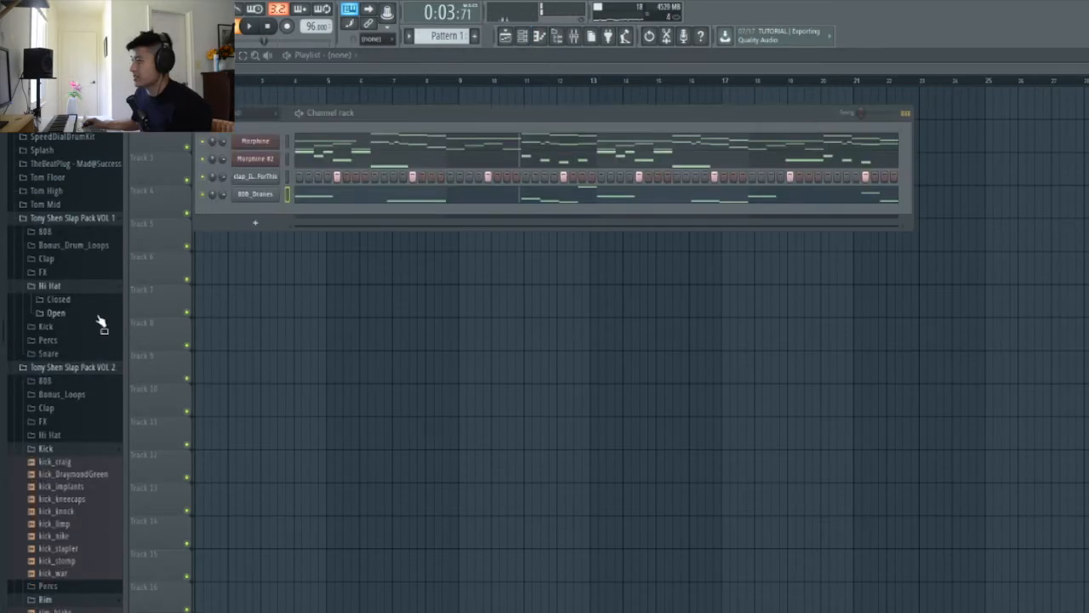
pyautogui.click(98, 314)
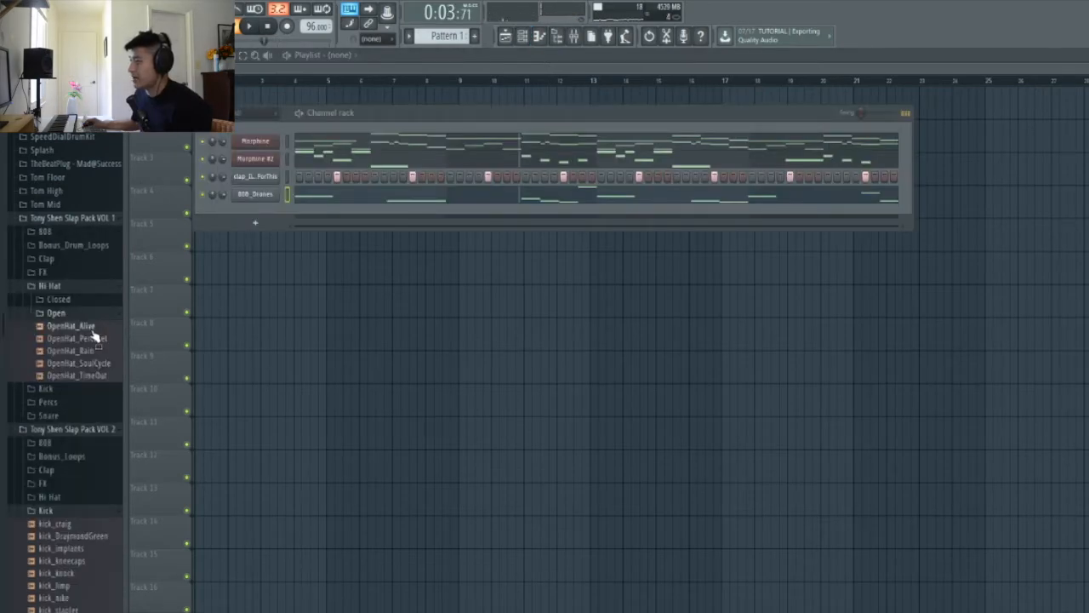
pyautogui.click(89, 300)
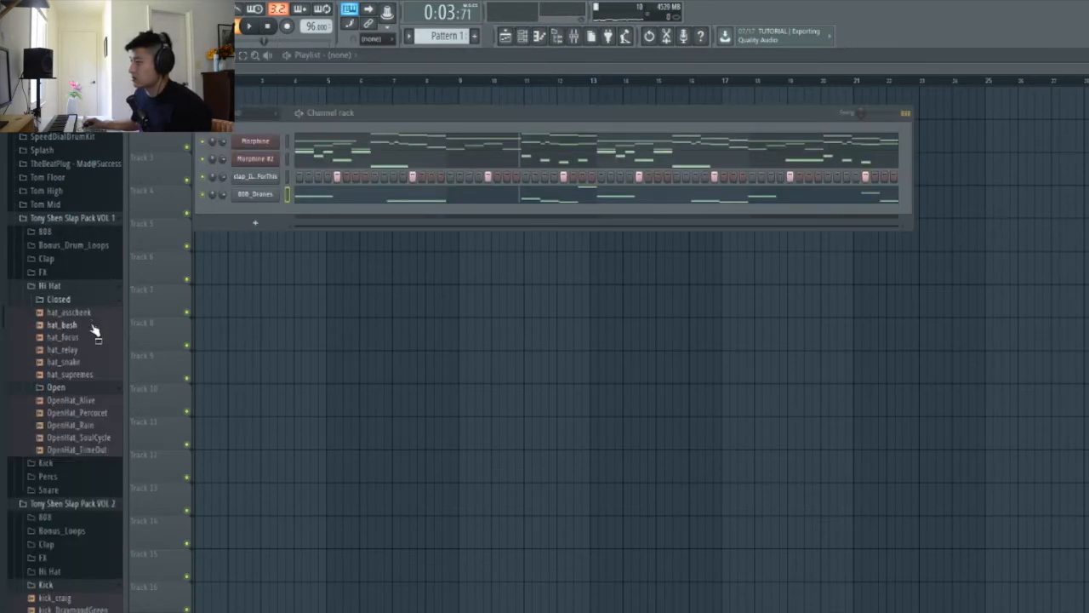
pyautogui.moveTo(92, 351); pyautogui.dragTo(251, 219)
pyautogui.rightClick(296, 212)
pyautogui.click(366, 242)
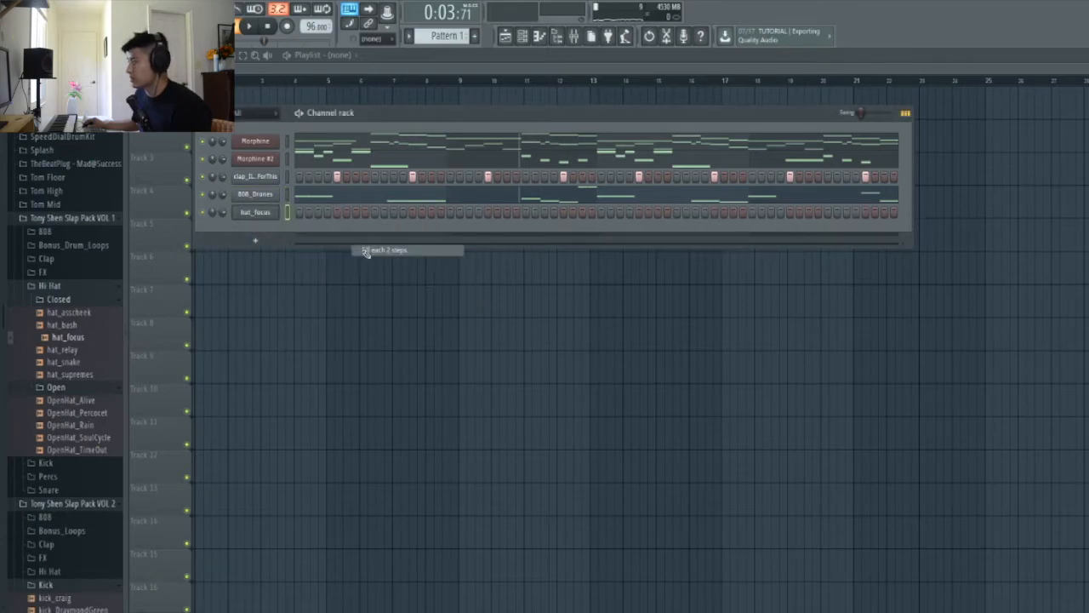
pyautogui.press('space')
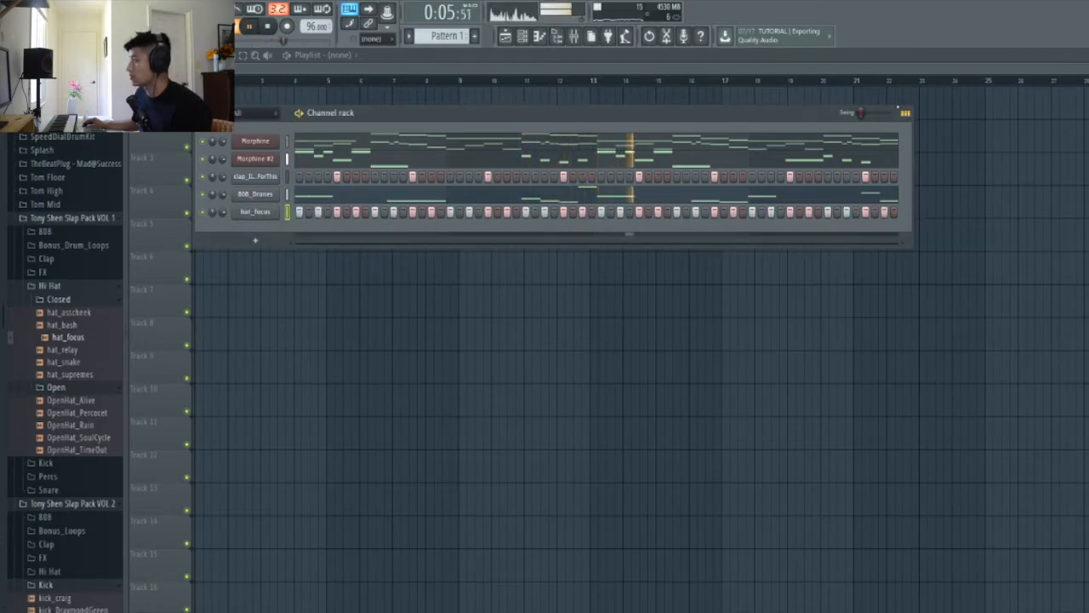
# - Open the hat_focus notes in the piano roll, add a short C5 note on the second step of bar 1, and play it
pyautogui.click(907, 113)
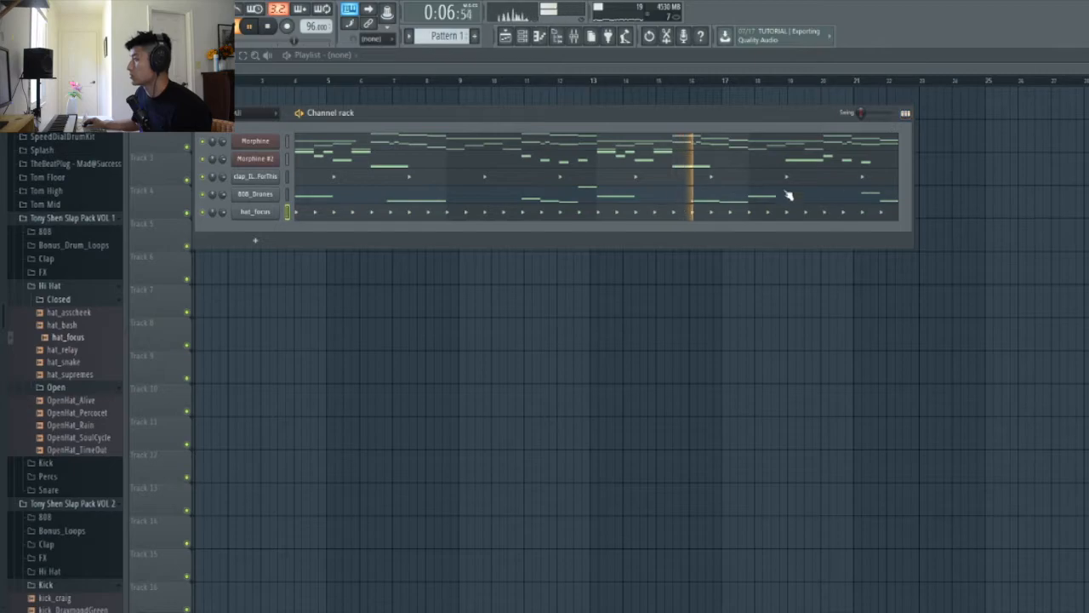
pyautogui.click(906, 113)
pyautogui.click(906, 113)
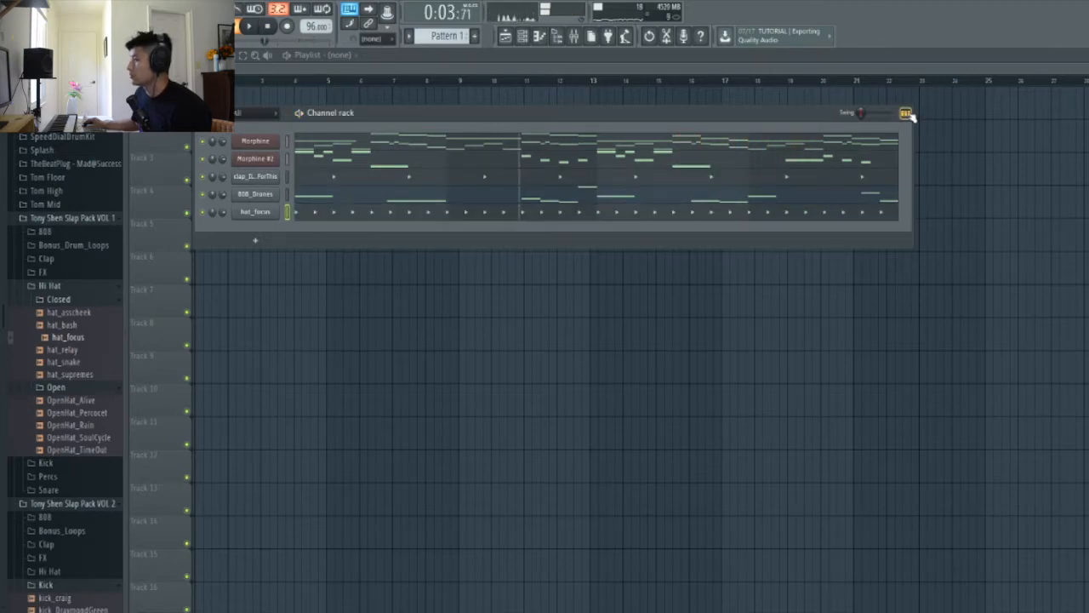
pyautogui.click(434, 219)
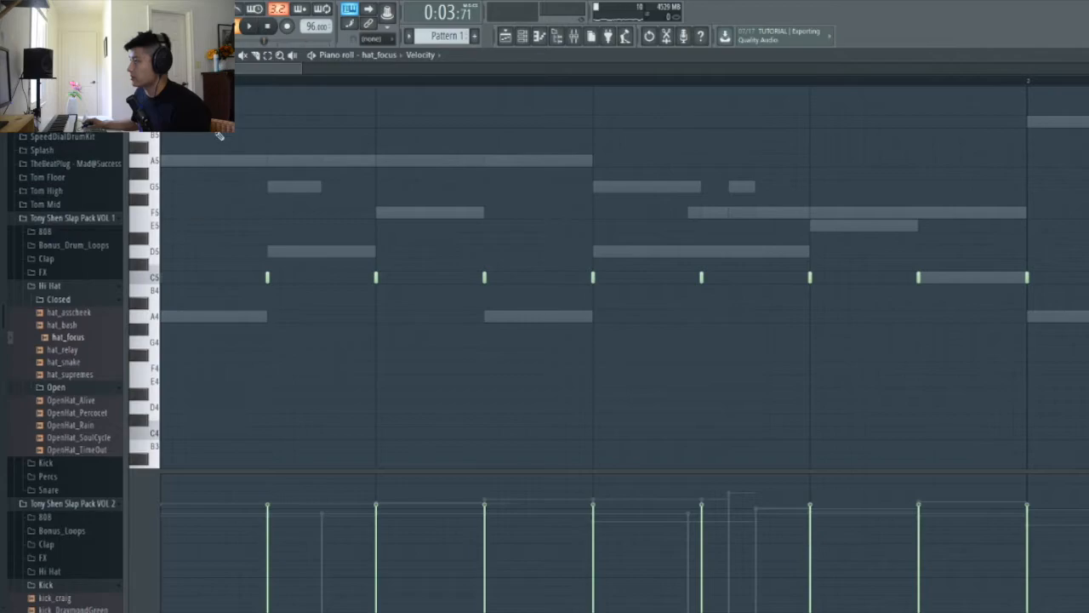
pyautogui.click(217, 281)
pyautogui.moveTo(307, 276); pyautogui.dragTo(255, 289)
pyautogui.press('space')
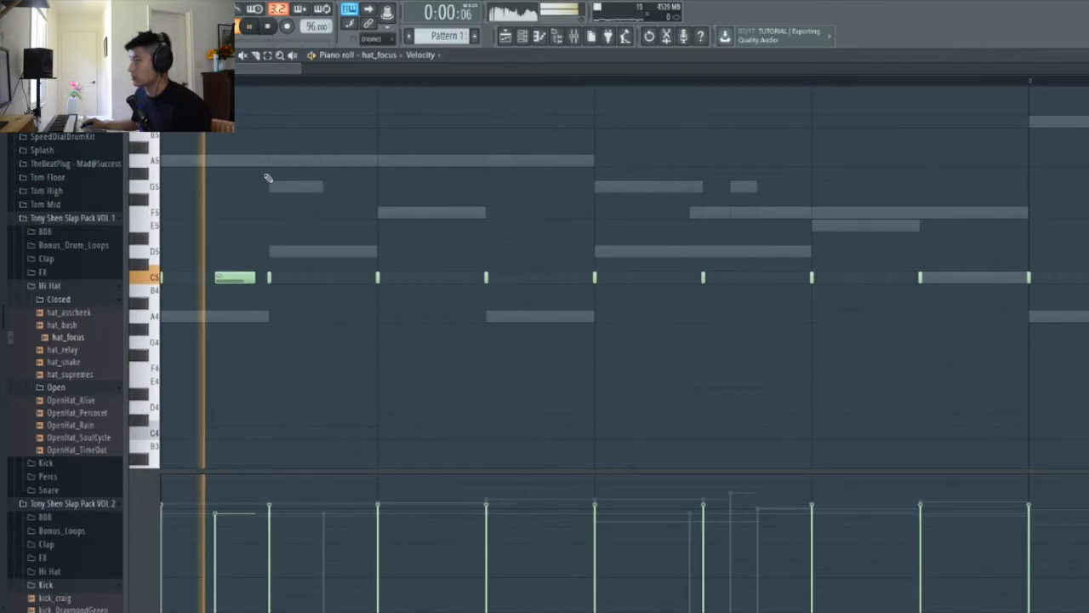
# - Lengthen the hat note halfway through beat 2 of bar 1 to one step and select it
pyautogui.click(497, 285)
pyautogui.moveTo(534, 285); pyautogui.dragTo(500, 242)
pyautogui.keyDown('ctrl'); pyautogui.click(592, 409); pyautogui.keyUp('ctrl')
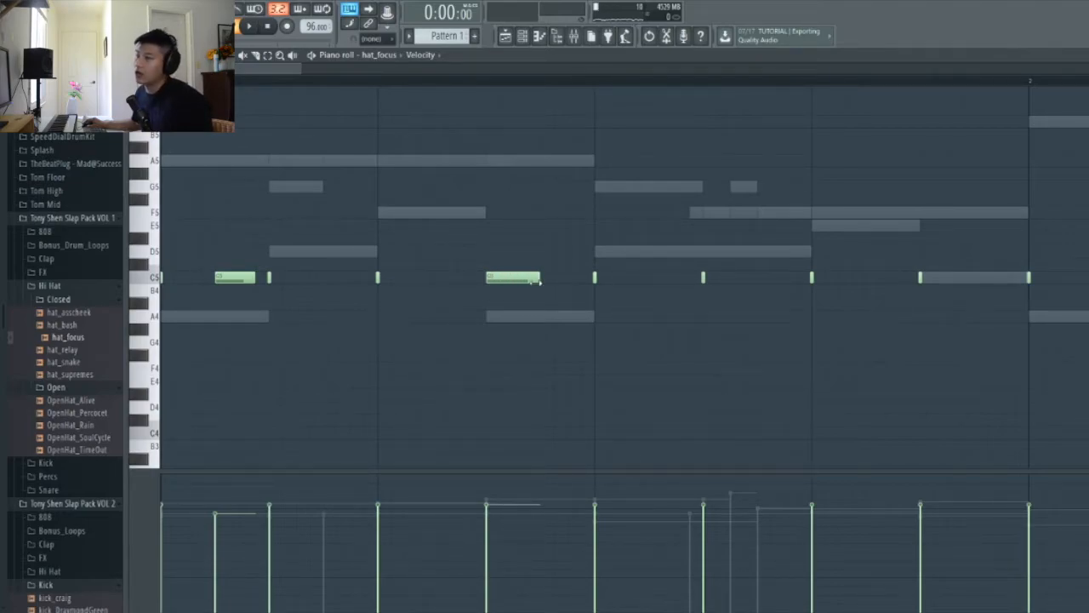
pyautogui.moveTo(528, 343); pyautogui.dragTo(520, 227)
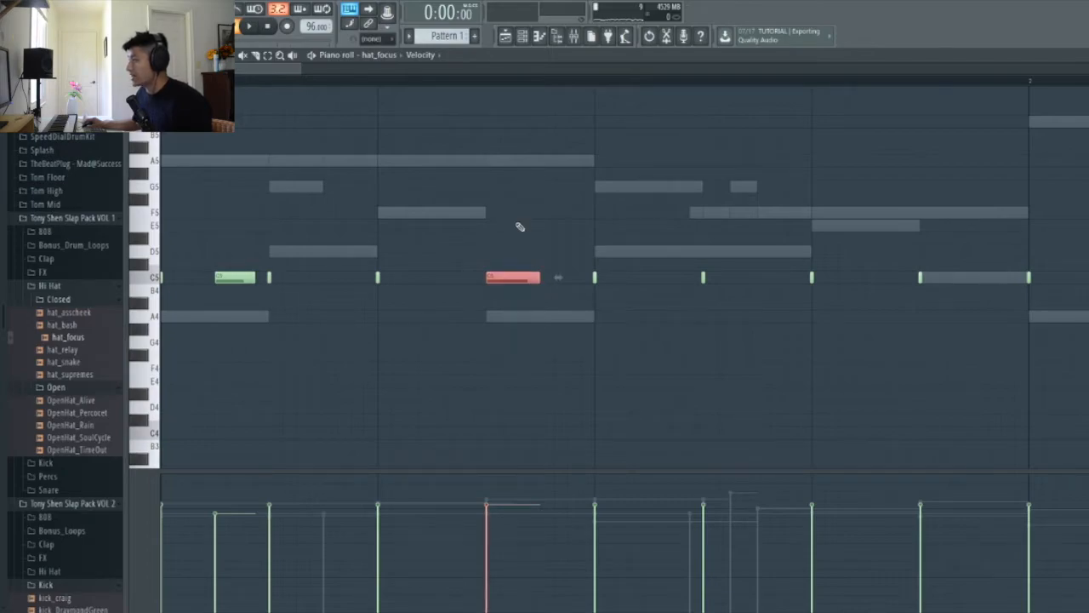
# - Adjust the snap setting, chop the selected hat note into four equal notes, and play from beat 2
pyautogui.click(162, 55)
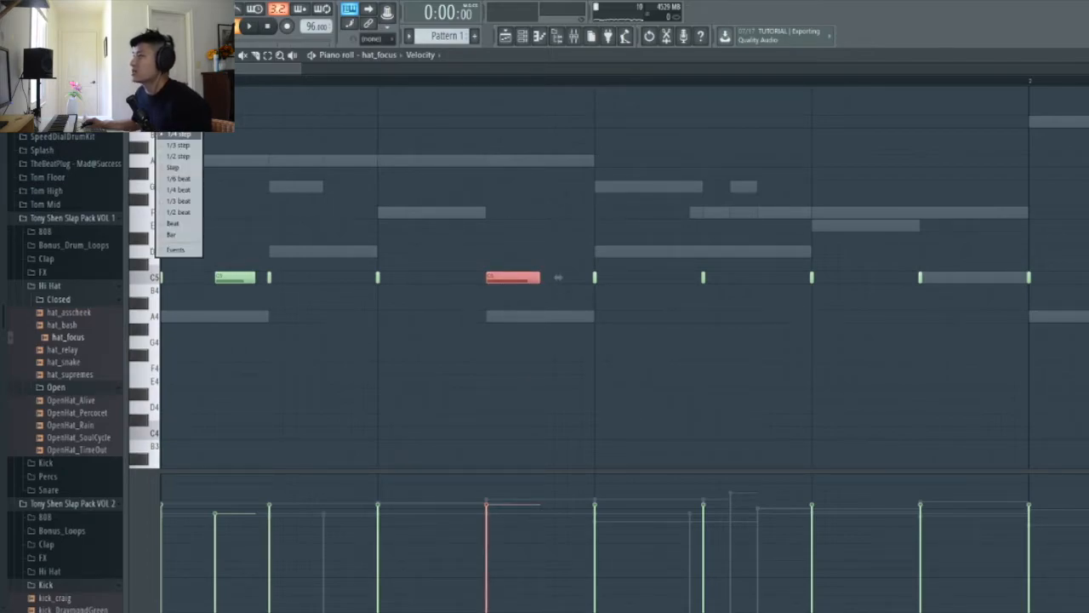
pyautogui.click(177, 135)
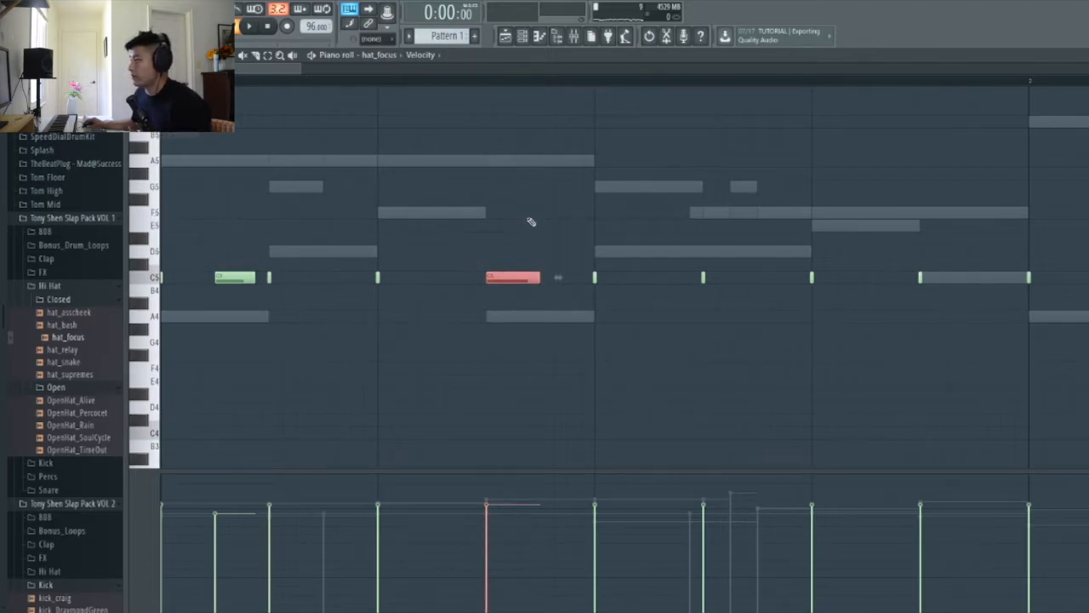
pyautogui.click(162, 56)
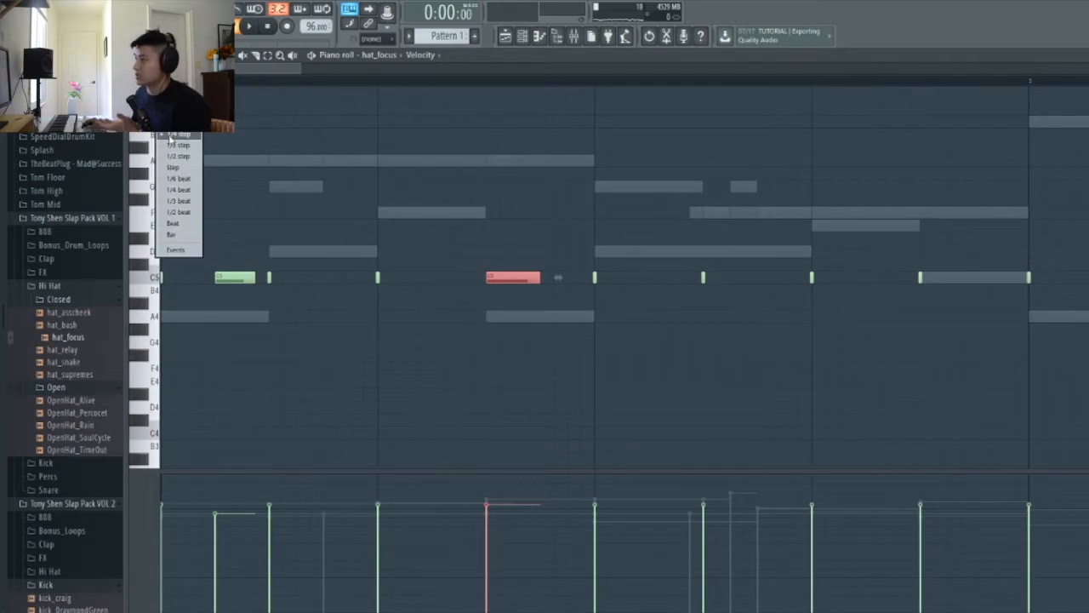
pyautogui.click(178, 112)
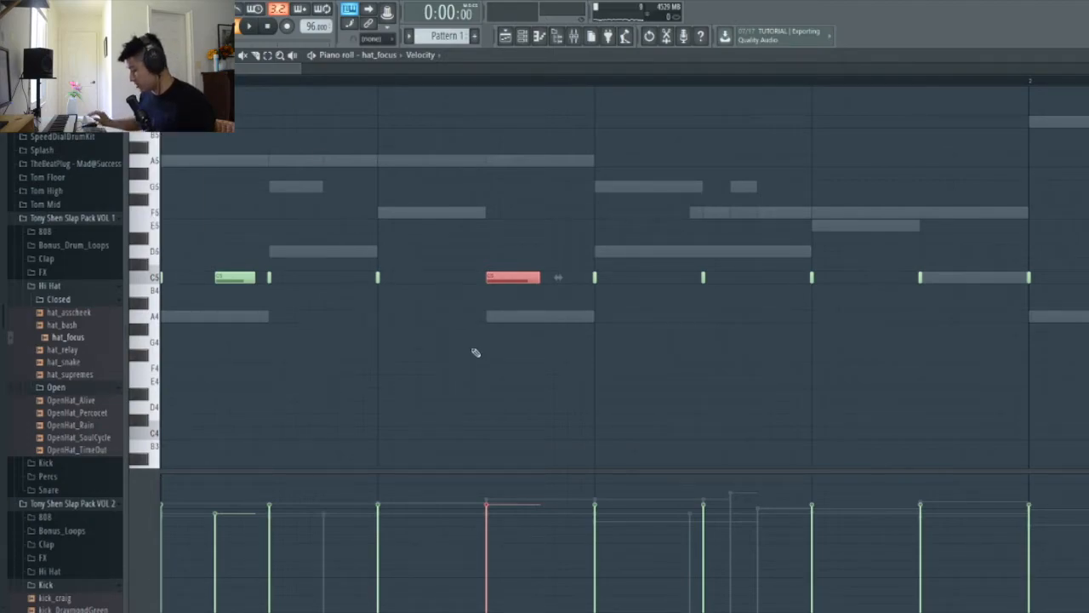
pyautogui.hotkey('ctrl', 'u')
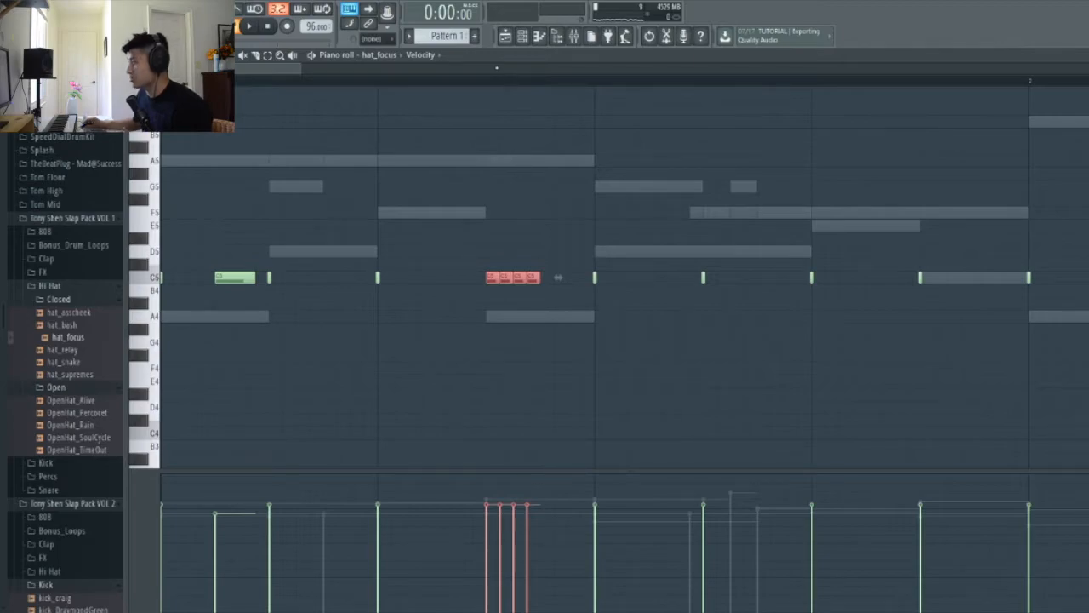
pyautogui.click(379, 84)
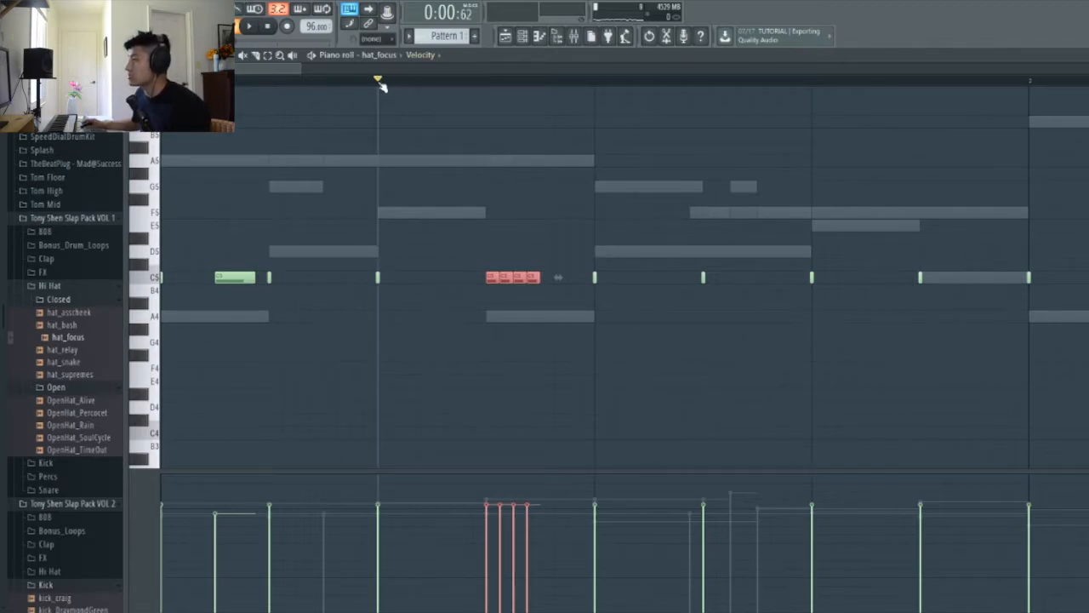
pyautogui.press('space')
# - Place a one-step F#4 hat note ending at bar 3, chop it into four equal notes, and play the roll
pyautogui.scroll(-5, 525, 214)
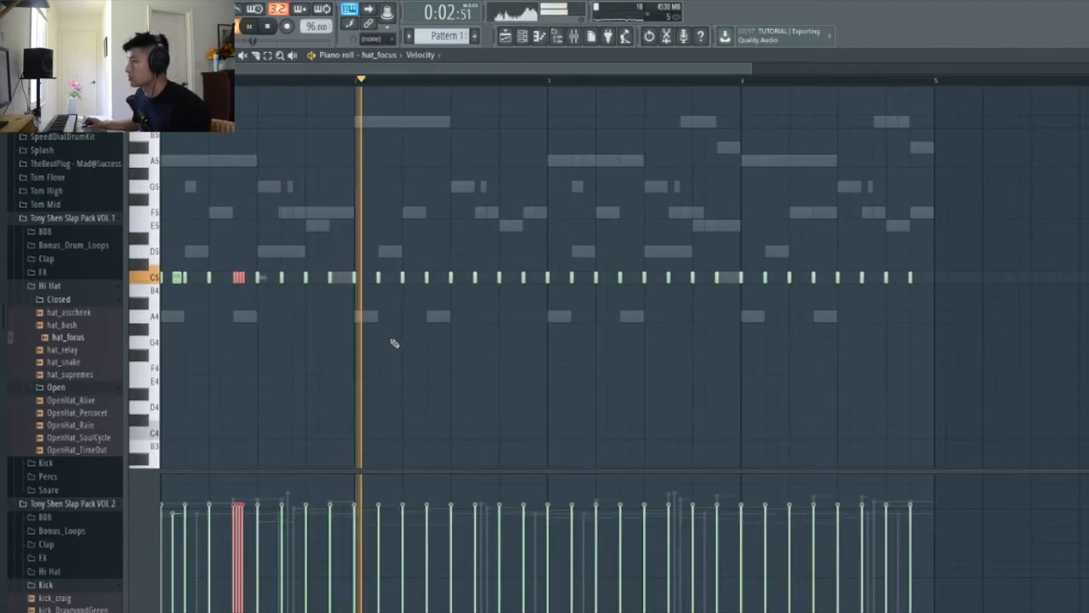
pyautogui.scroll(1, 547, 377)
pyautogui.scroll(6, 546, 376)
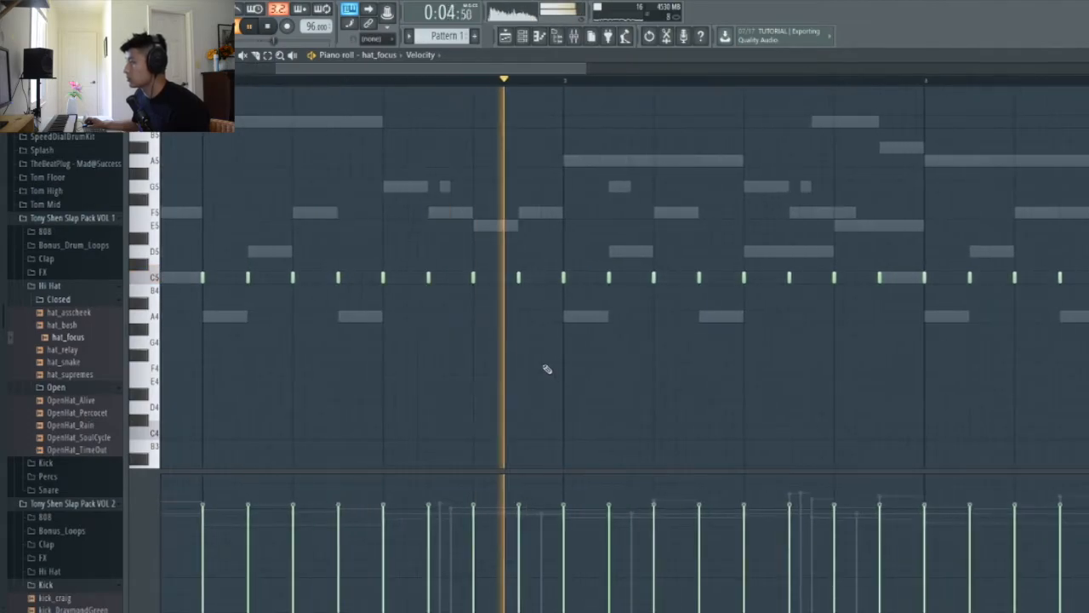
pyautogui.press('space')
pyautogui.click(531, 362)
pyautogui.moveTo(552, 355); pyautogui.dragTo(539, 354)
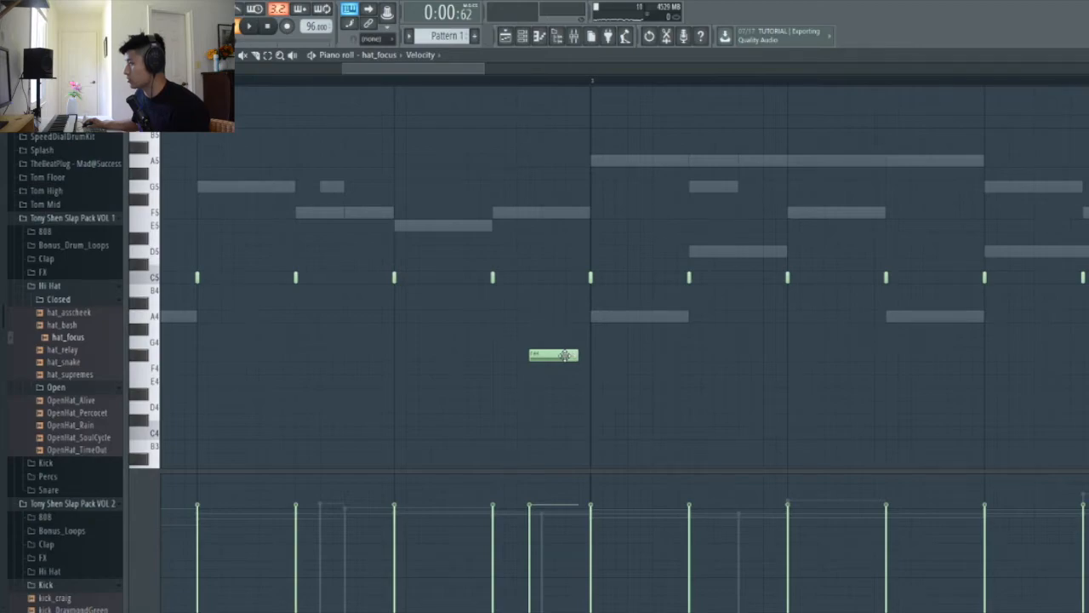
pyautogui.moveTo(564, 356); pyautogui.dragTo(572, 356)
pyautogui.click(553, 354)
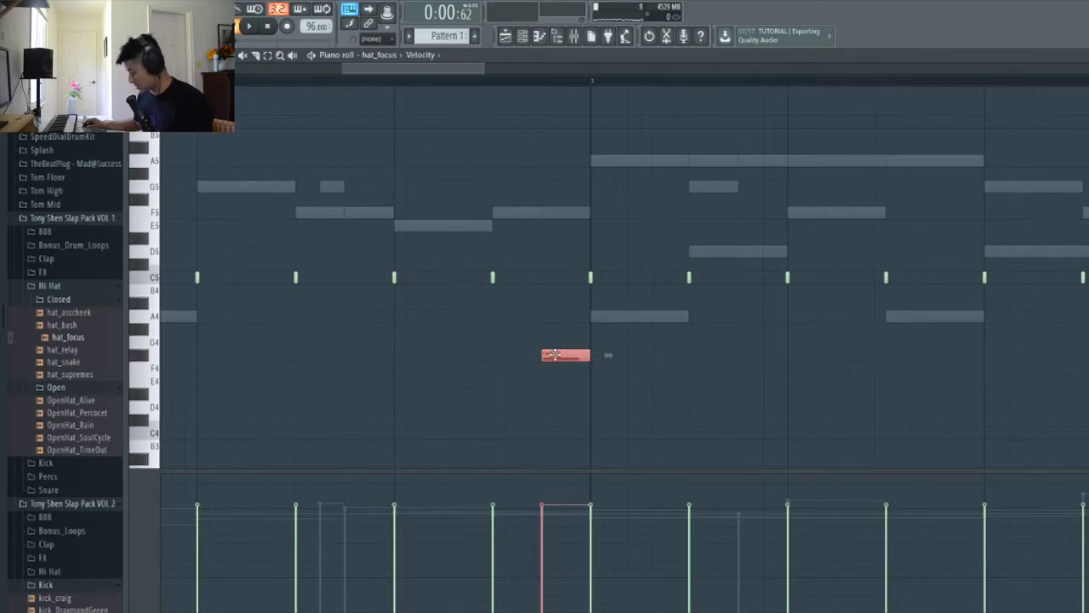
pyautogui.hotkey('ctrl', 'u')
pyautogui.press('space')
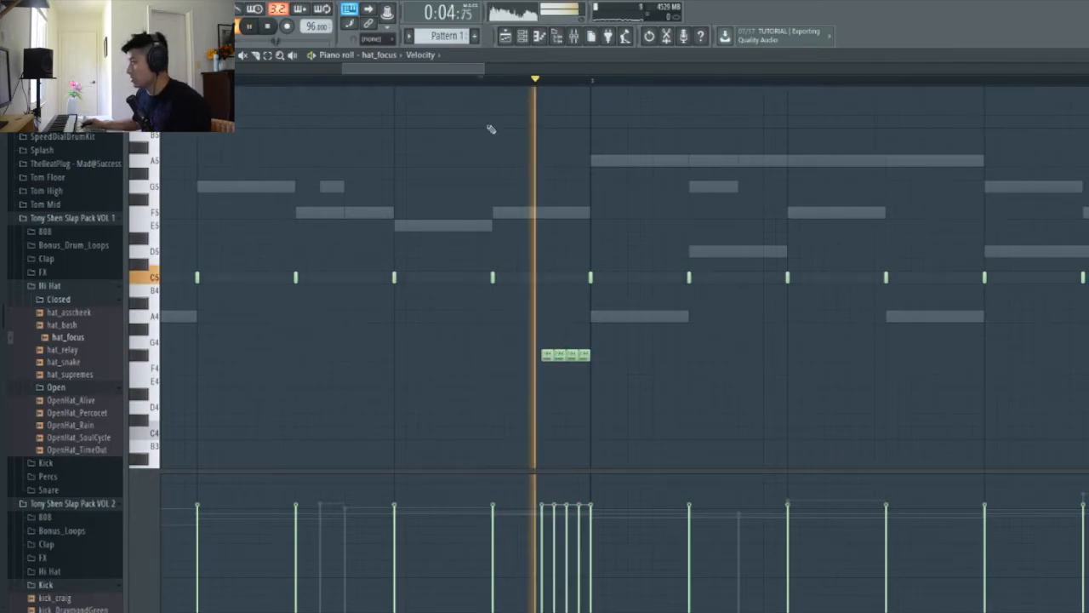
# - Add a short C5 hat note just before beat 4 of bar 3
pyautogui.scroll(-5, 547, 261)
pyautogui.scroll(5, 460, 283)
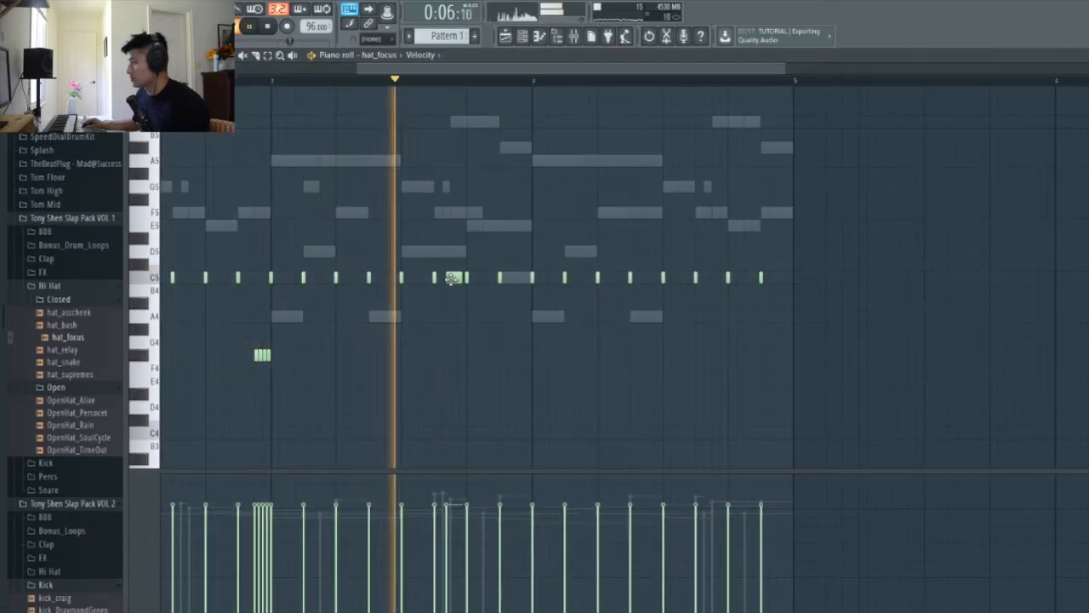
pyautogui.scroll(3, 737, 367)
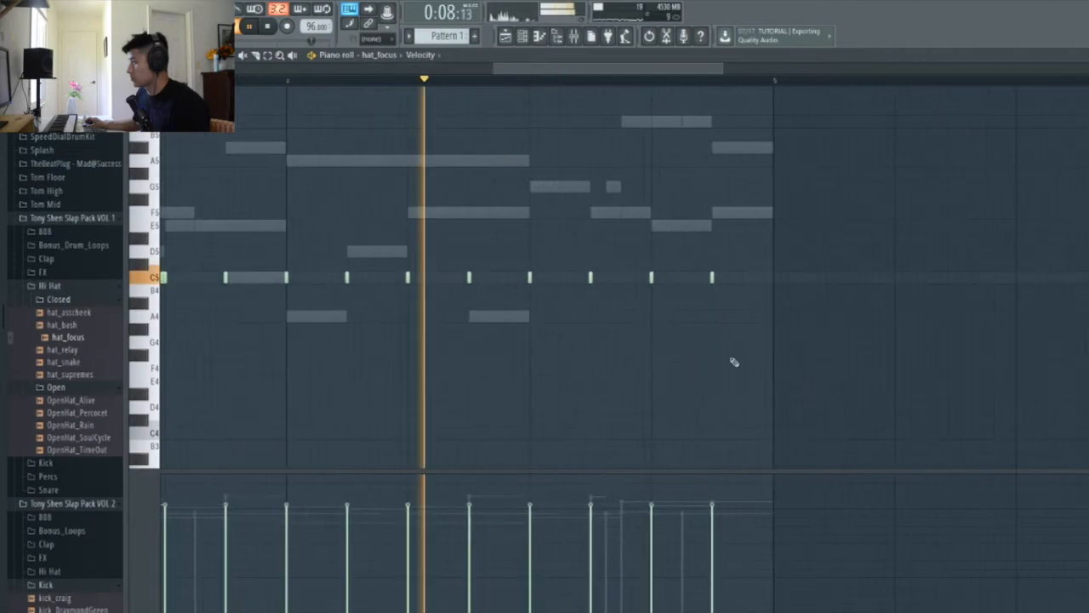
# - Delete the last hat note of bar 4, lengthen the one on beat 4 and chop it into five notes, playing the result
pyautogui.press('space')
pyautogui.rightClick(706, 279)
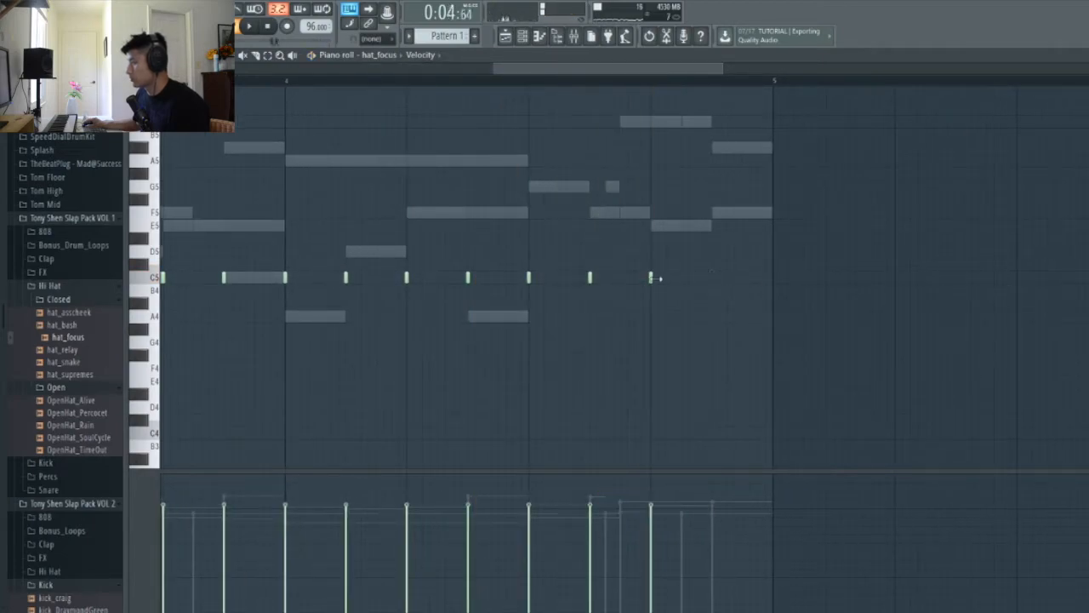
pyautogui.moveTo(681, 309); pyautogui.dragTo(668, 245)
pyautogui.hotkey('ctrl', 'u')
pyautogui.press('space')
pyautogui.scroll(-5, 636, 182)
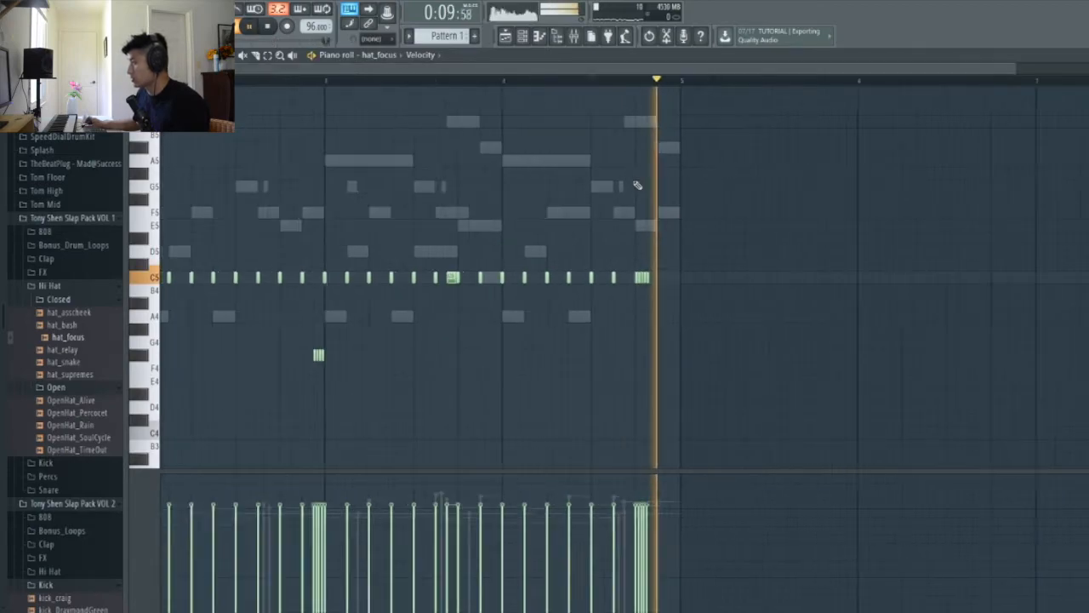
pyautogui.scroll(5, 626, 280)
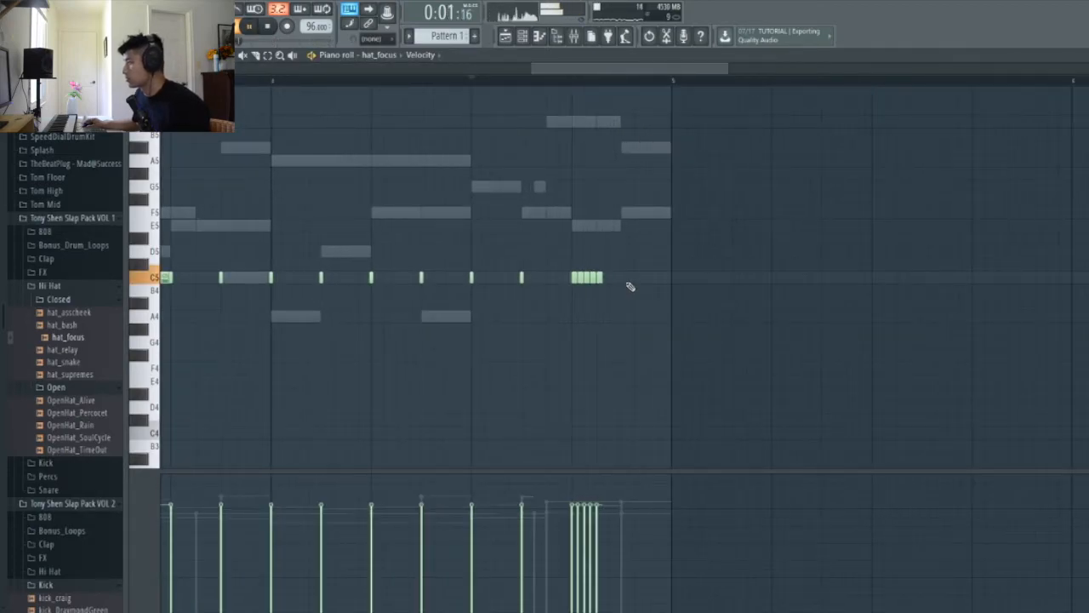
# - Add a C5 hat note half a beat before bar 5 and extend the five-note roll's last note to meet it, playing the result
pyautogui.moveTo(615, 290); pyautogui.dragTo(626, 289)
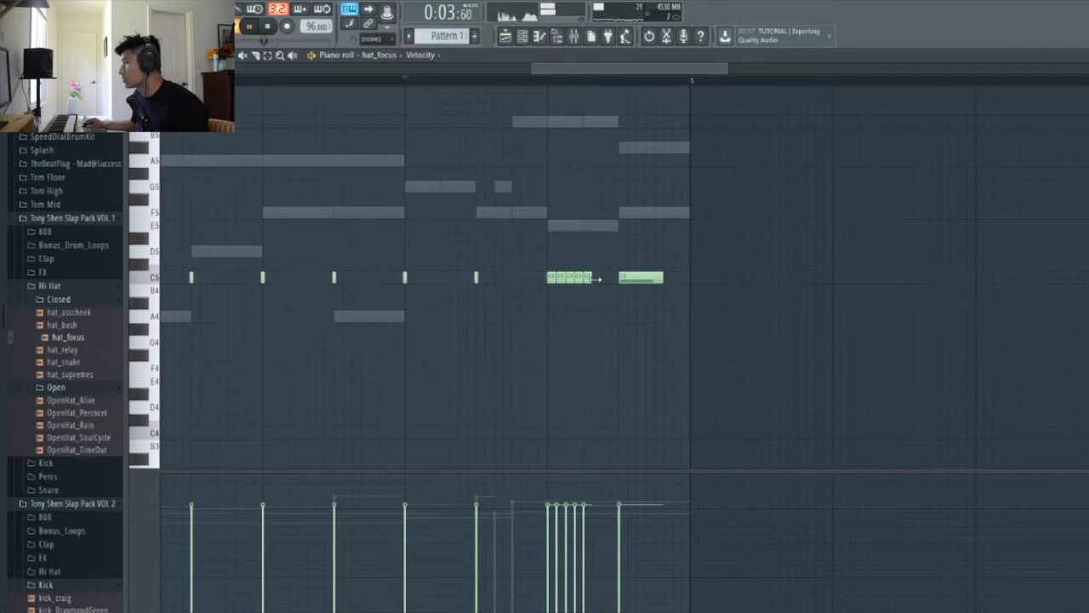
pyautogui.rightClick(587, 278)
pyautogui.click(590, 277)
pyautogui.moveTo(624, 276); pyautogui.dragTo(654, 280)
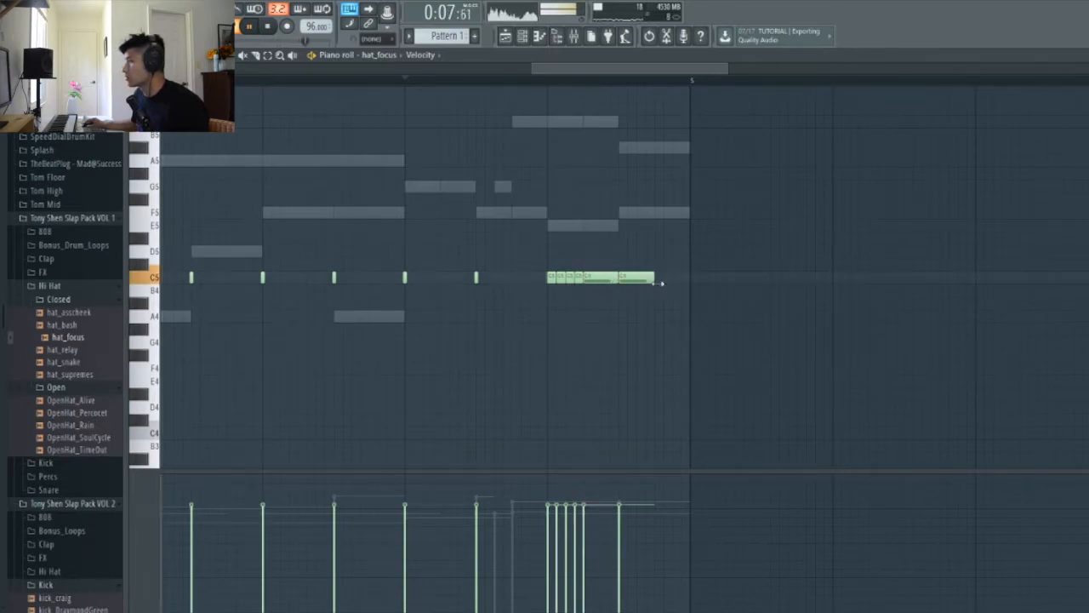
pyautogui.scroll(-4, 673, 278)
pyautogui.press('space')
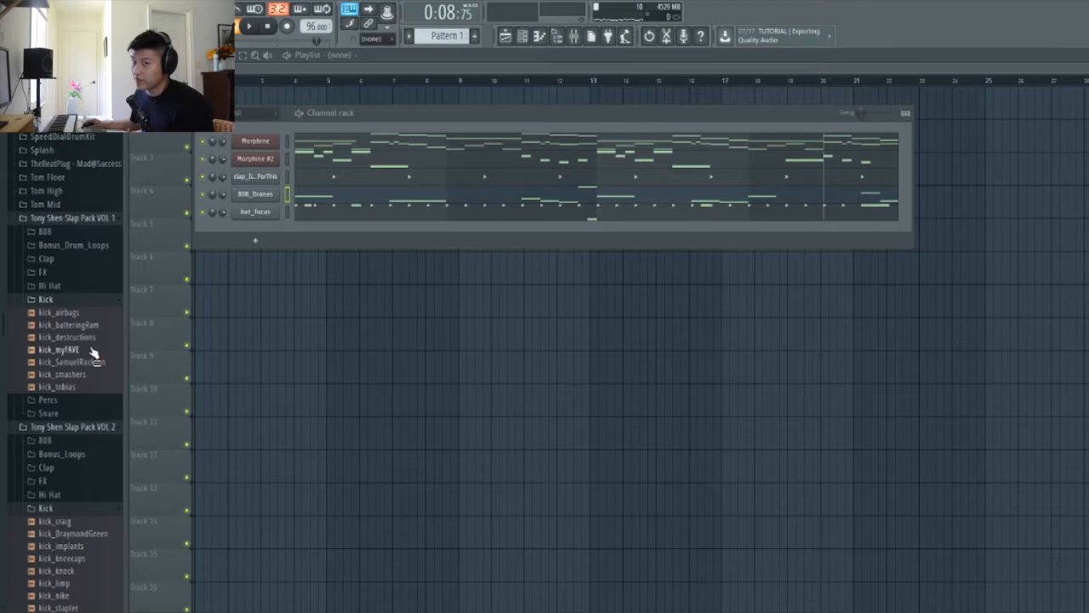
# - Add the kick_myFAVE sample as a channel below 808_Drones, show the step grid, and play the pattern
pyautogui.moveTo(93, 354); pyautogui.dragTo(245, 201)
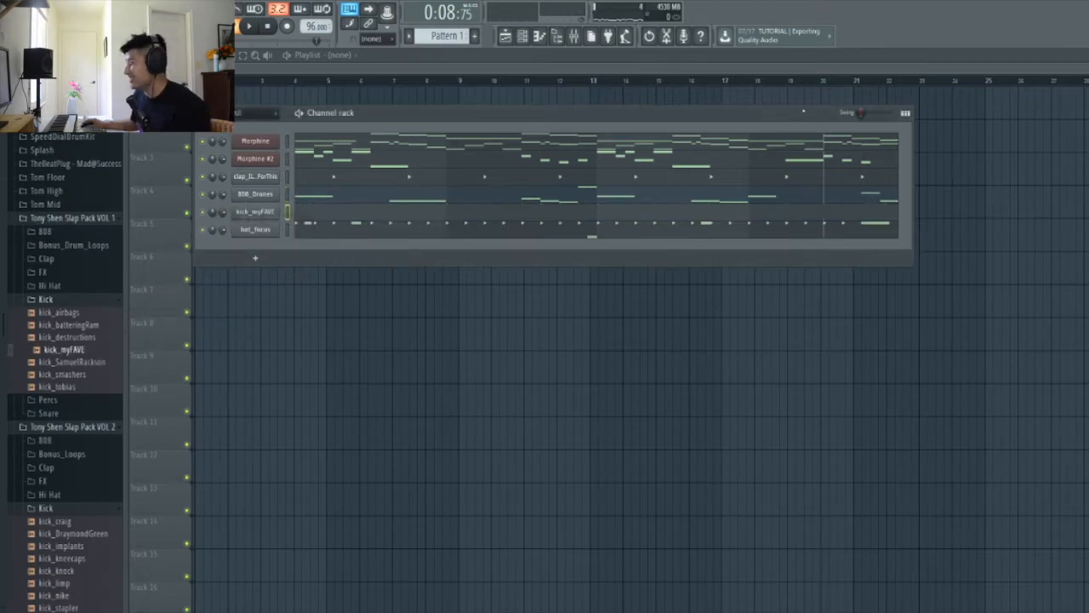
pyautogui.click(907, 113)
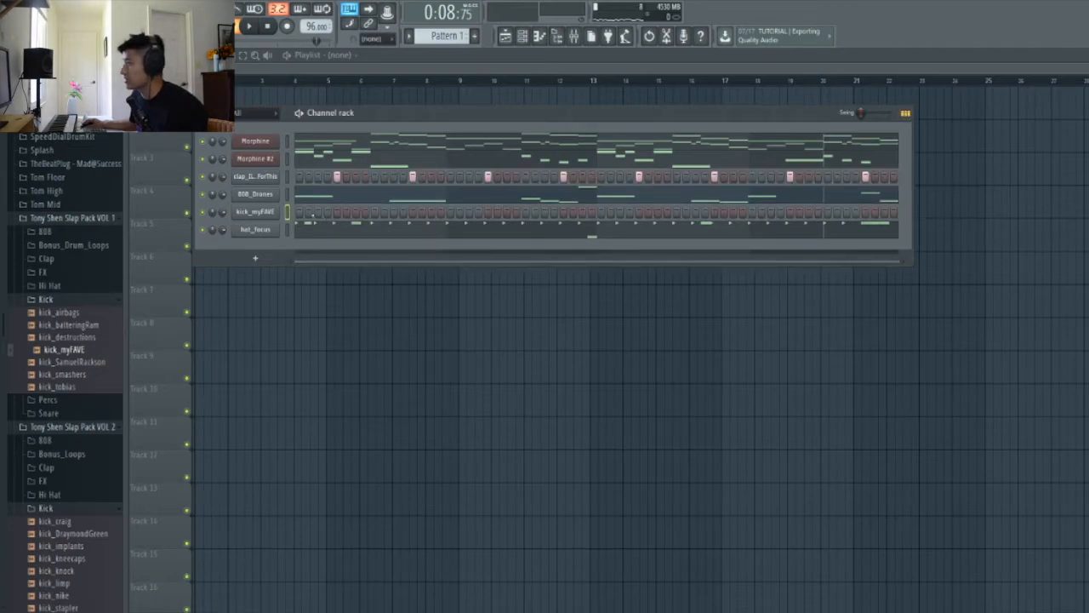
pyautogui.press('space')
pyautogui.press('space')
pyautogui.press('space')
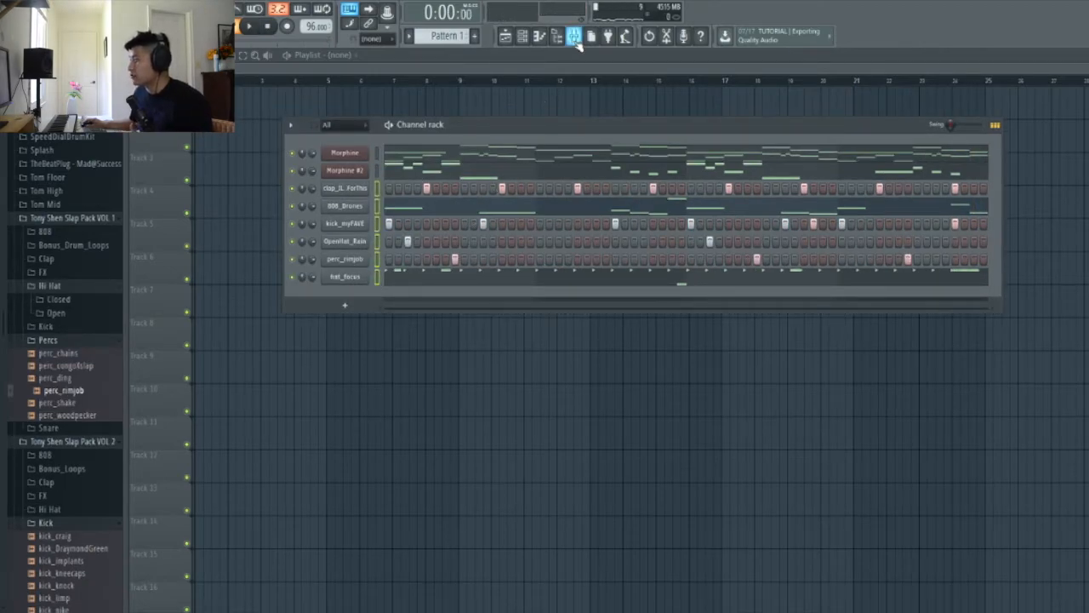
# - Route the selected drum channels to separate mixer tracks from insert 3 and balance the 808, kick, hat, perc and open hat levels during playback
pyautogui.click(574, 38)
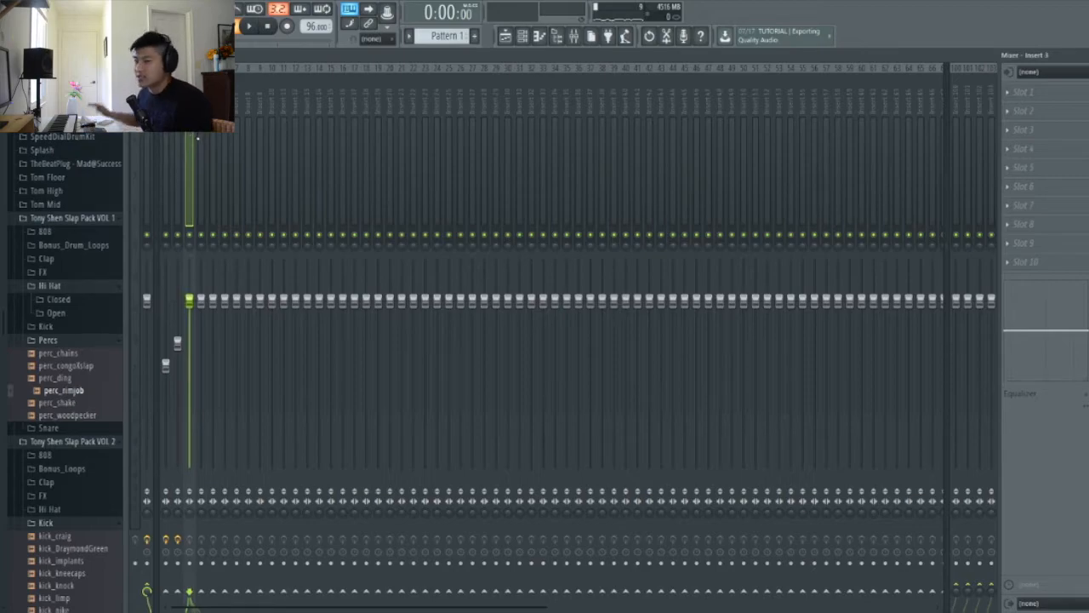
pyautogui.hotkey('ctrl', 'shift', 'l')
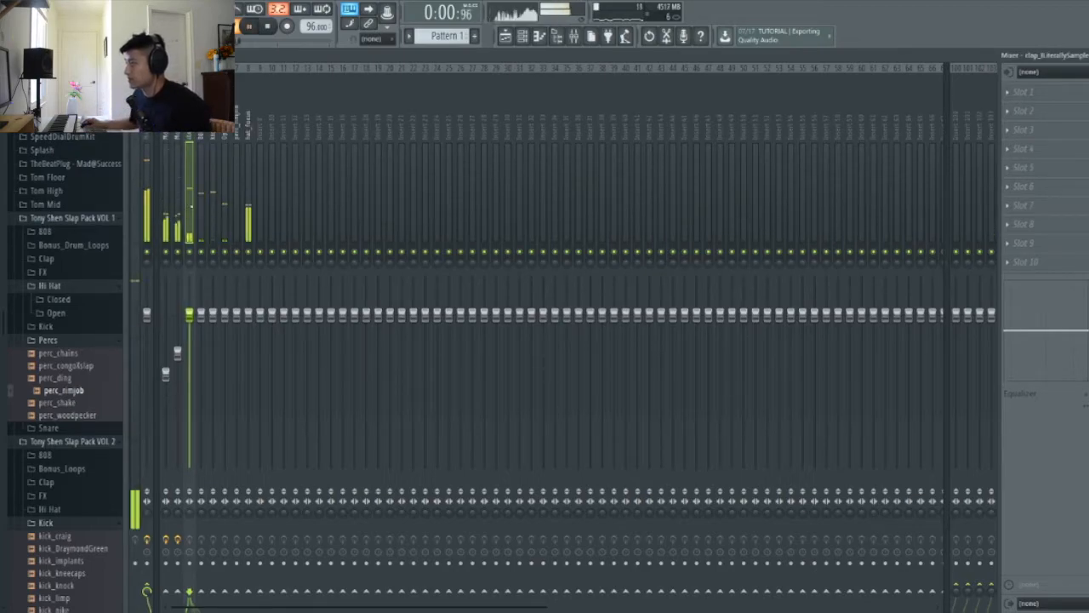
pyautogui.click(201, 197)
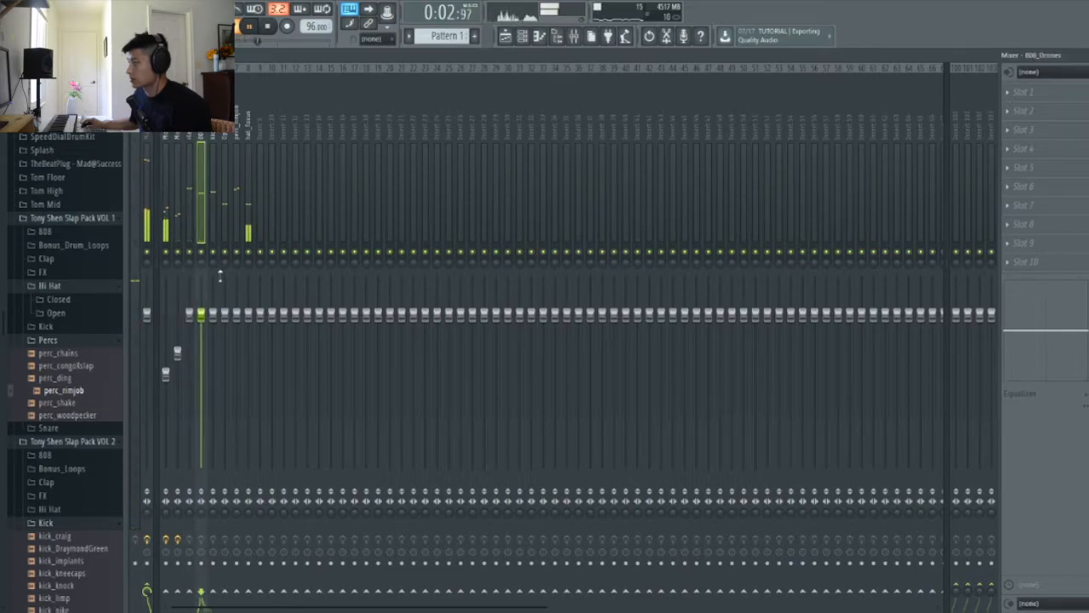
pyautogui.click(212, 308)
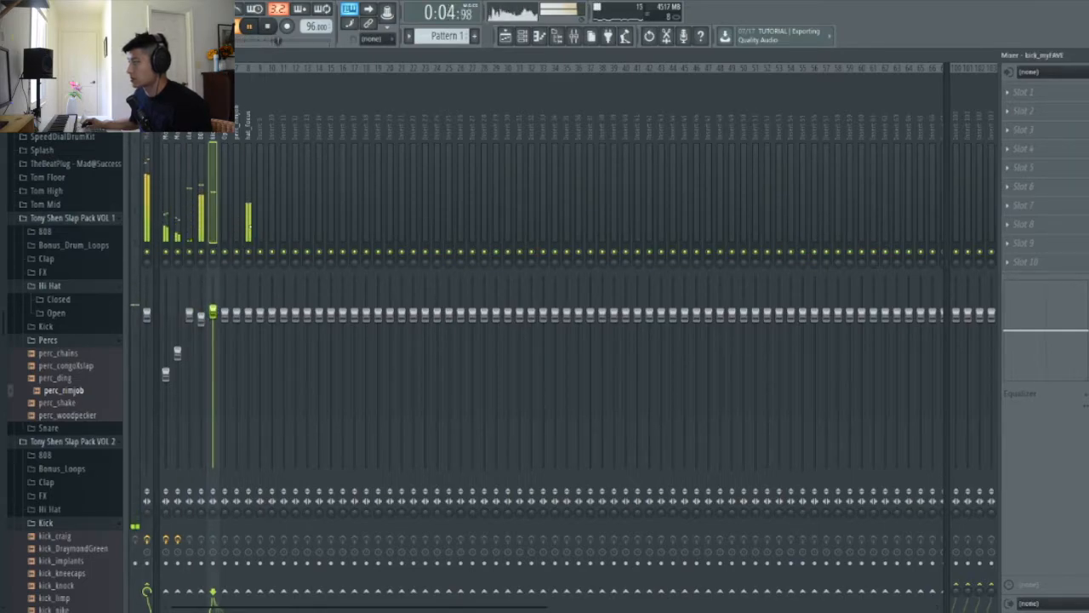
pyautogui.click(248, 299)
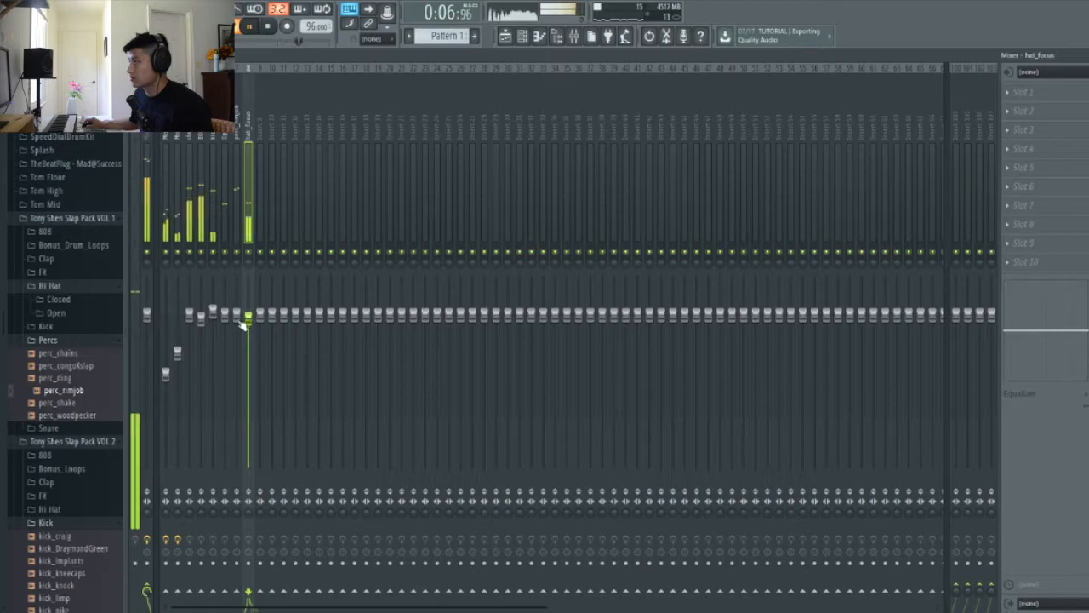
pyautogui.click(238, 321)
pyautogui.click(225, 321)
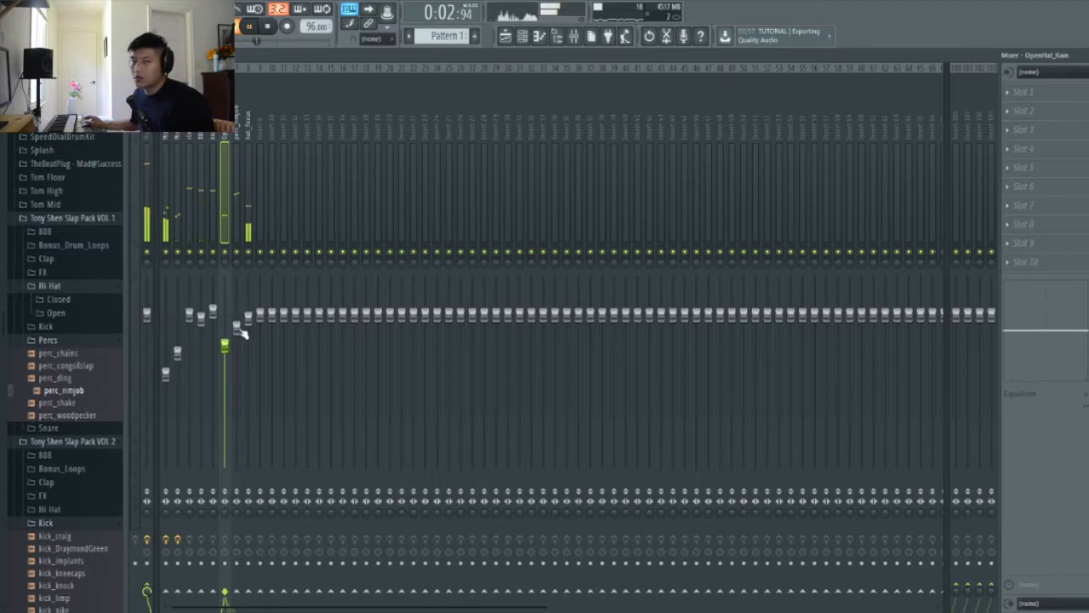
pyautogui.press('space')
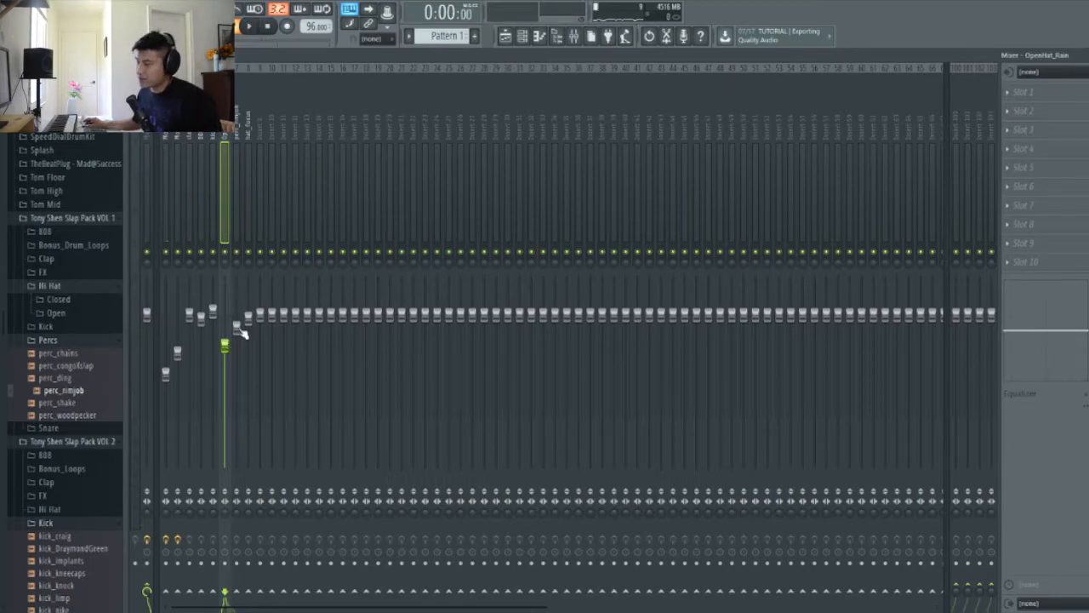
# - Place the Pattern 1 clip at bar 1 on the playlist's first track and set the playlist snap to Bar
pyautogui.click(506, 36)
pyautogui.moveTo(264, 101); pyautogui.dragTo(232, 101)
pyautogui.scroll(3, 227, 148)
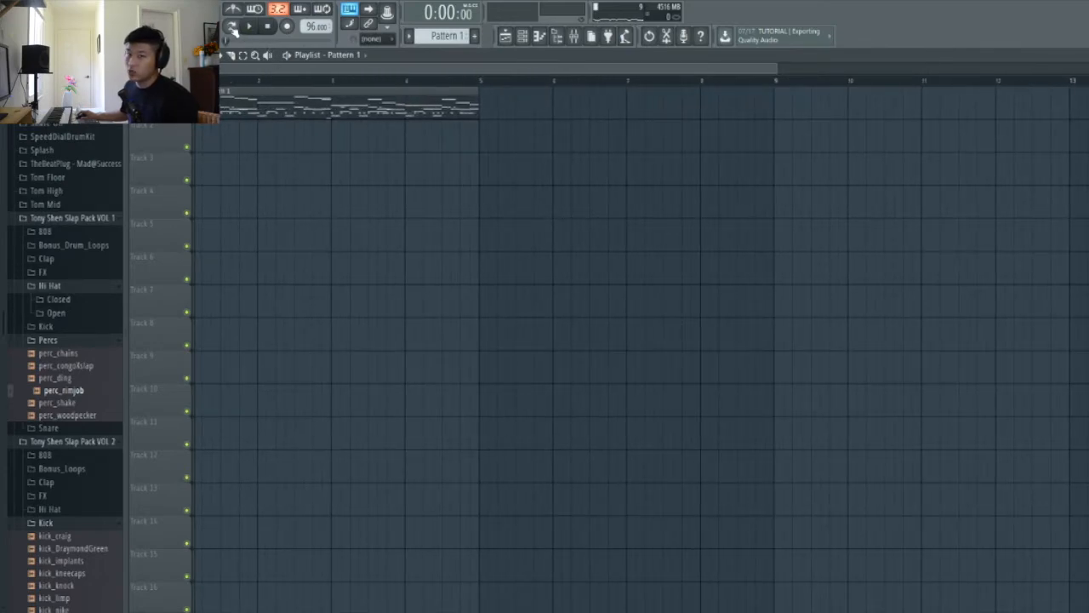
pyautogui.click(442, 36)
pyautogui.click(251, 40)
pyautogui.click(149, 55)
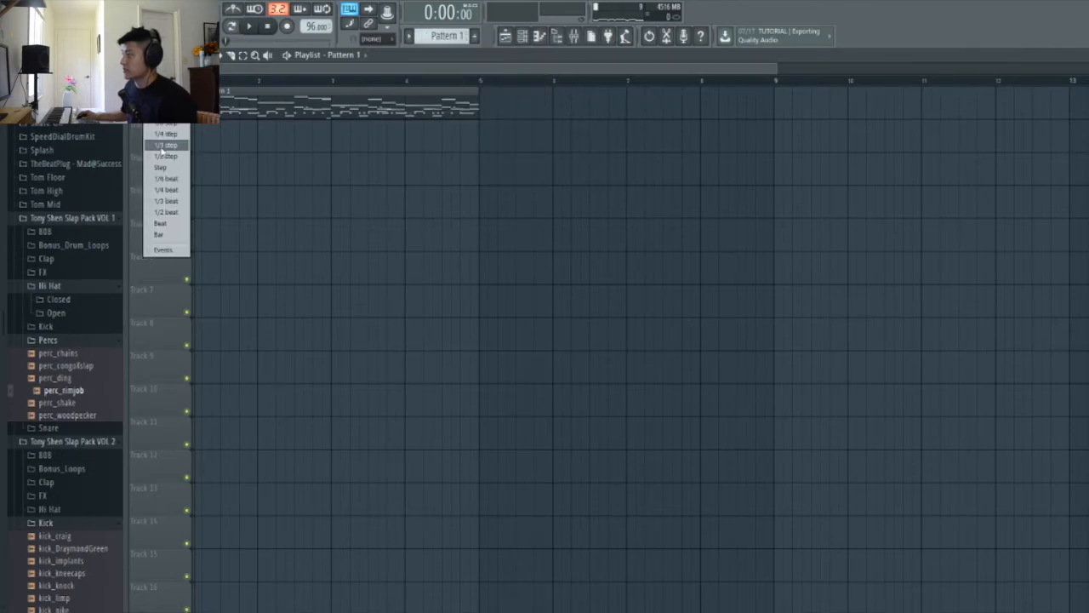
pyautogui.click(174, 241)
pyautogui.scroll(-3, 394, 145)
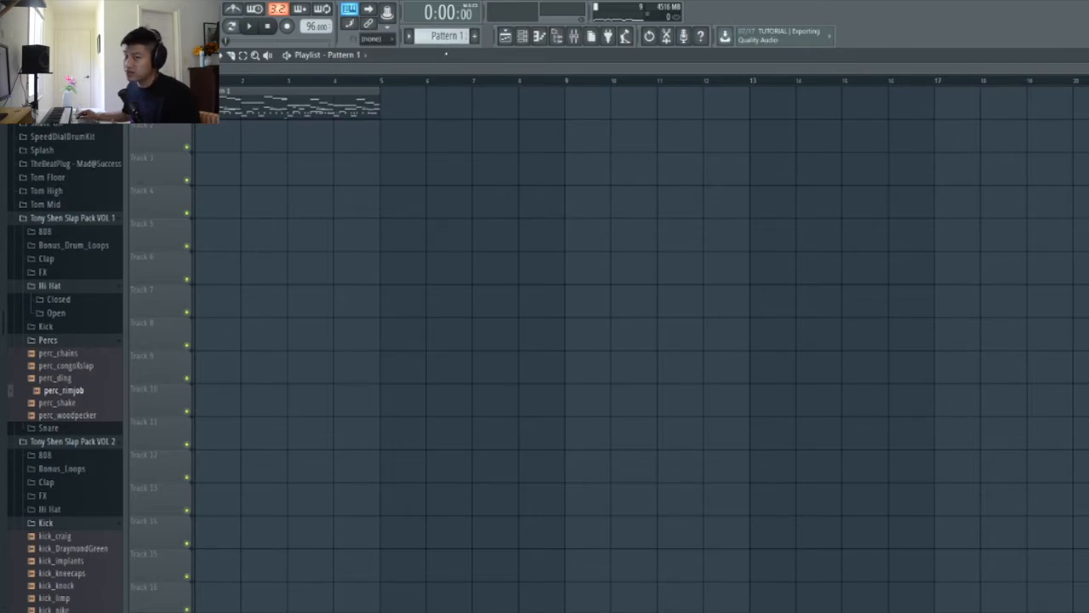
# - Split Pattern 1 by channel and arrange the perc_rimjob, OpenHat_Rain and hat_focus clips on tracks 7, 8 and 9
pyautogui.click(446, 37)
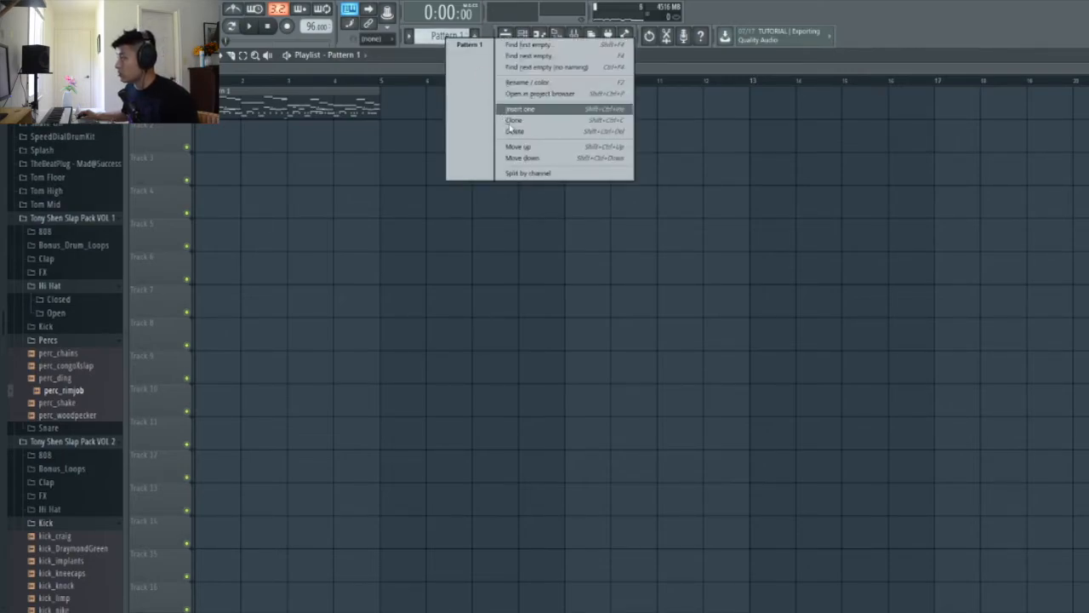
pyautogui.click(519, 174)
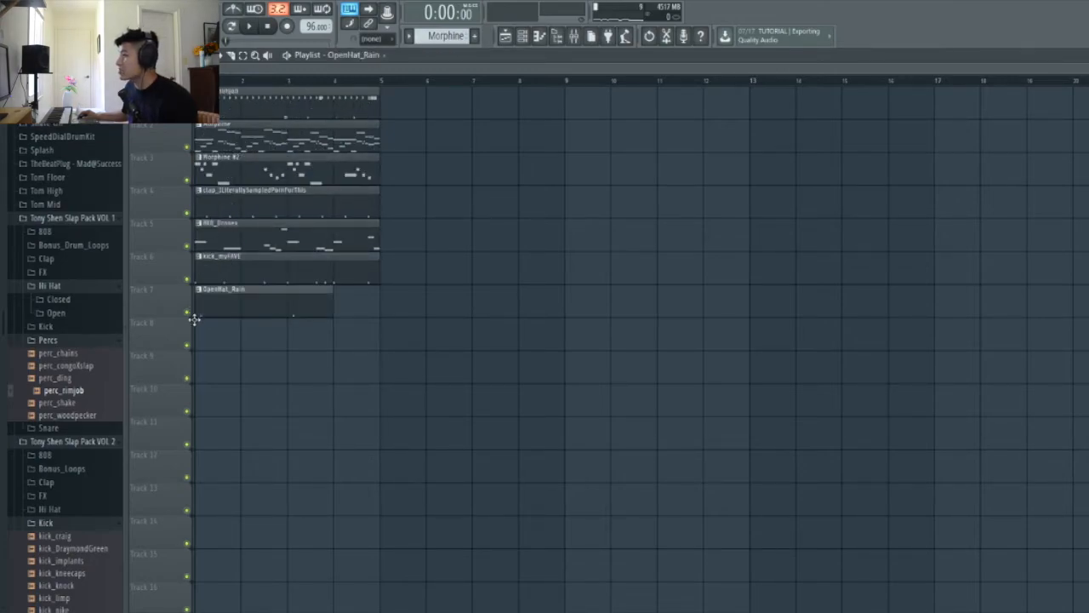
pyautogui.moveTo(276, 102); pyautogui.dragTo(255, 368)
pyautogui.moveTo(249, 325); pyautogui.dragTo(238, 350)
pyautogui.moveTo(263, 102); pyautogui.dragTo(256, 366)
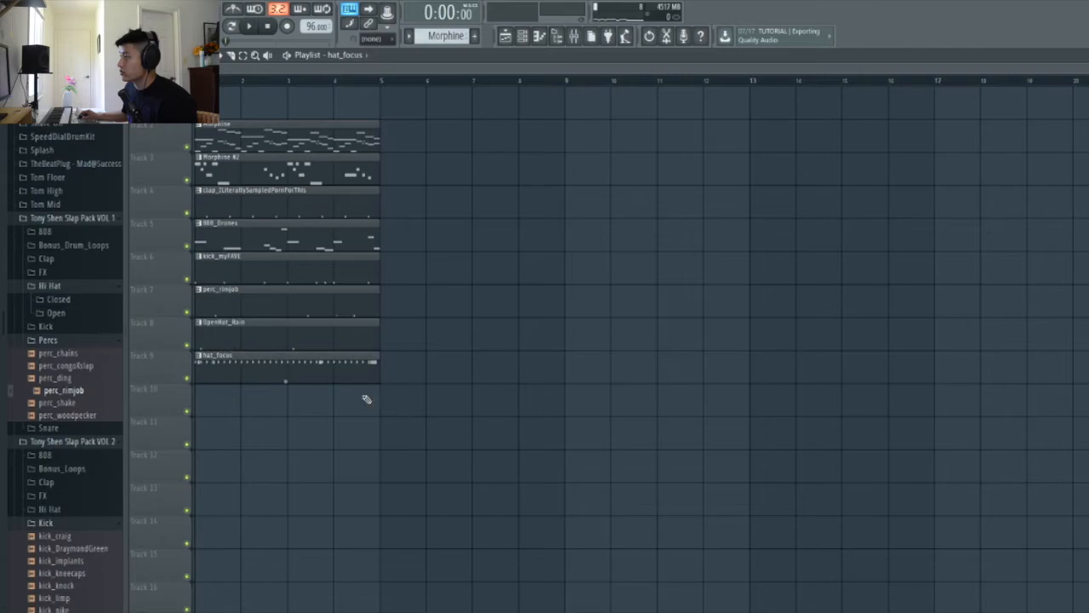
# - Lay out the intro with both Morphine parts from bar 1, clap and 808 from bar 5 and the other drums at bar 9, playing from bar 5
pyautogui.moveTo(364, 396); pyautogui.dragTo(73, 136)
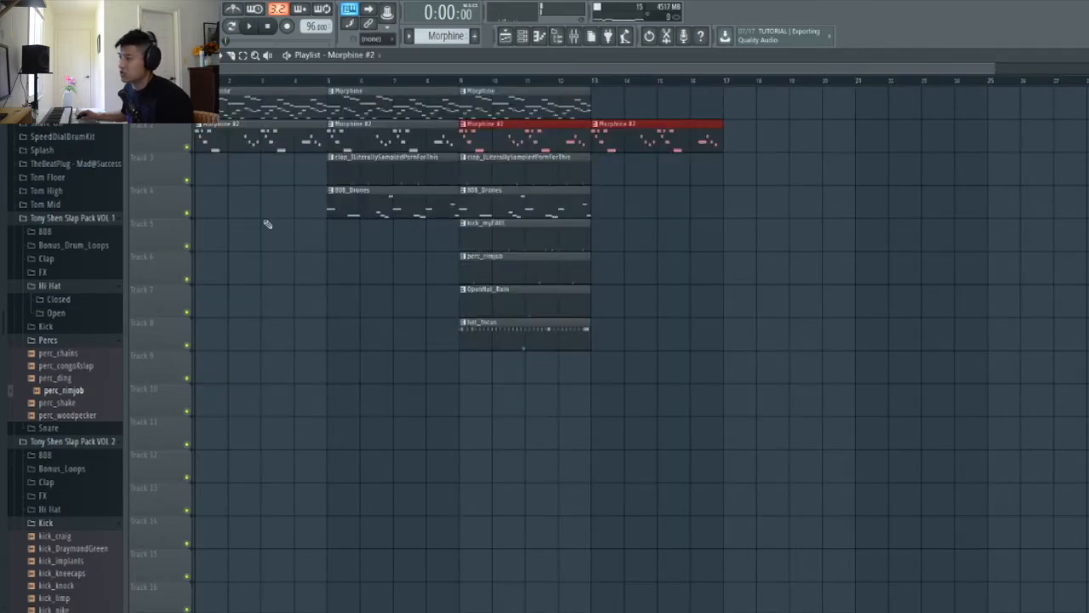
pyautogui.press('space')
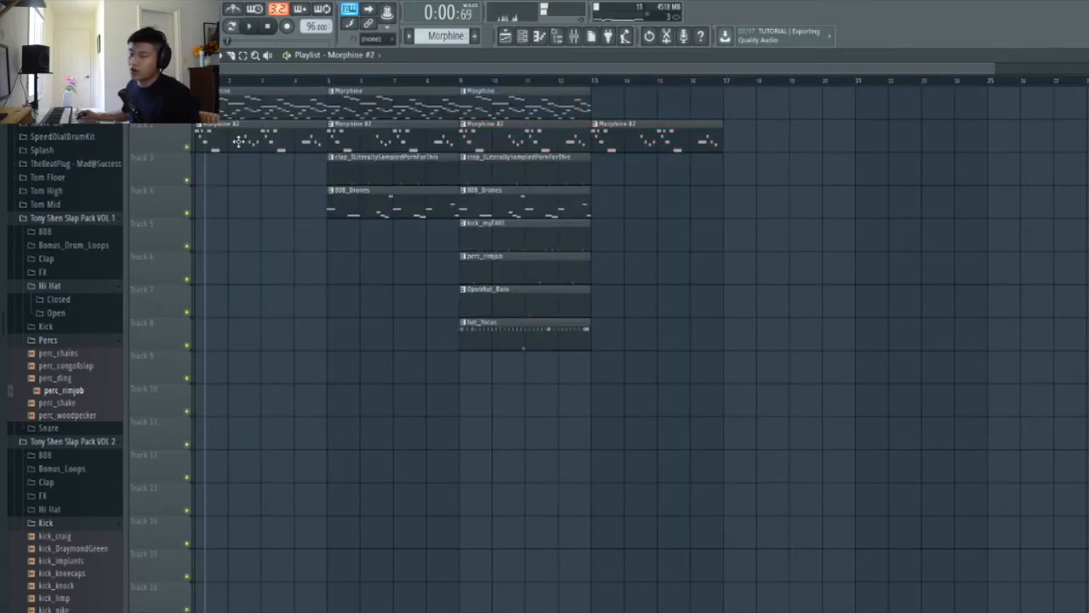
pyautogui.press('space')
pyautogui.click(336, 80)
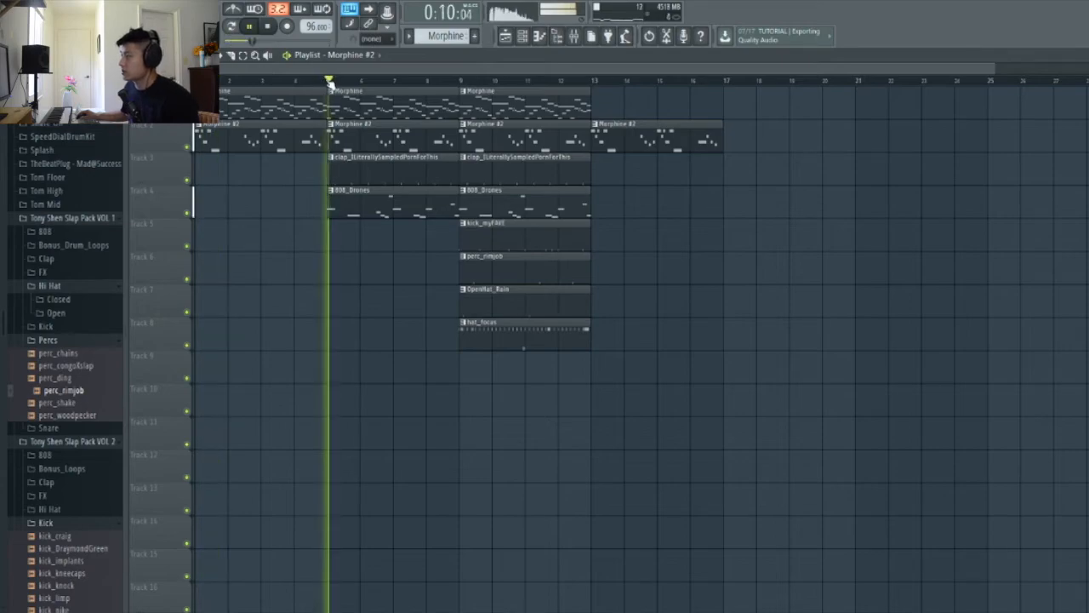
pyautogui.scroll(-1, 697, 265)
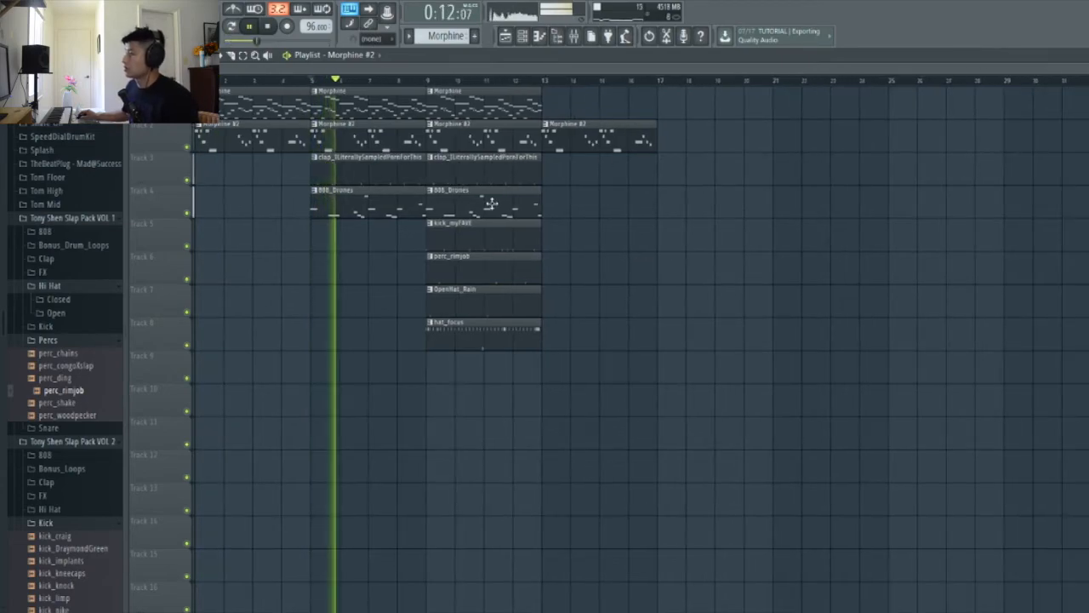
# - Move the kick_myFAVE clip from bar 9 to bar 13
pyautogui.scroll(1, 557, 265)
pyautogui.moveTo(527, 366); pyautogui.dragTo(413, 297)
pyautogui.keyDown('ctrl'); pyautogui.click(410, 239); pyautogui.keyUp('ctrl')
pyautogui.moveTo(411, 239); pyautogui.dragTo(596, 239)
pyautogui.scroll(-2, 537, 302)
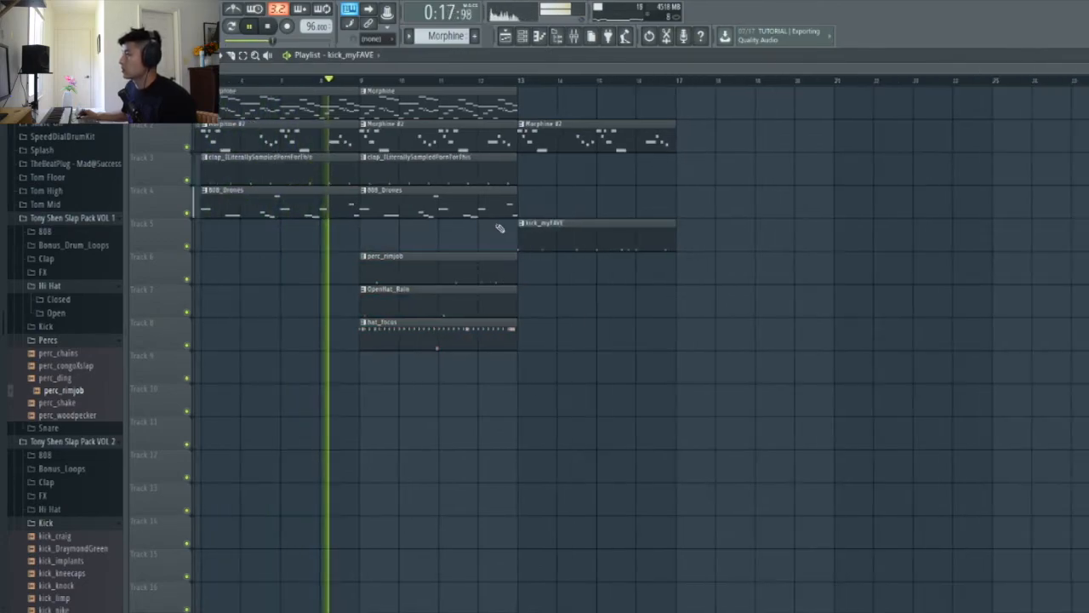
# - Copy the Morphine clips on the first track to bars 13 and 17
pyautogui.moveTo(541, 106); pyautogui.dragTo(393, 113)
pyautogui.moveTo(375, 102); pyautogui.dragTo(605, 101)
pyautogui.keyDown('ctrl'); pyautogui.click(723, 154); pyautogui.keyUp('ctrl')
# - Shorten the clap, 808, perc, open hat and hat clips starting at bar 9 so they end at bar 12
pyautogui.scroll(2, 542, 370)
pyautogui.moveTo(519, 371); pyautogui.dragTo(495, 178)
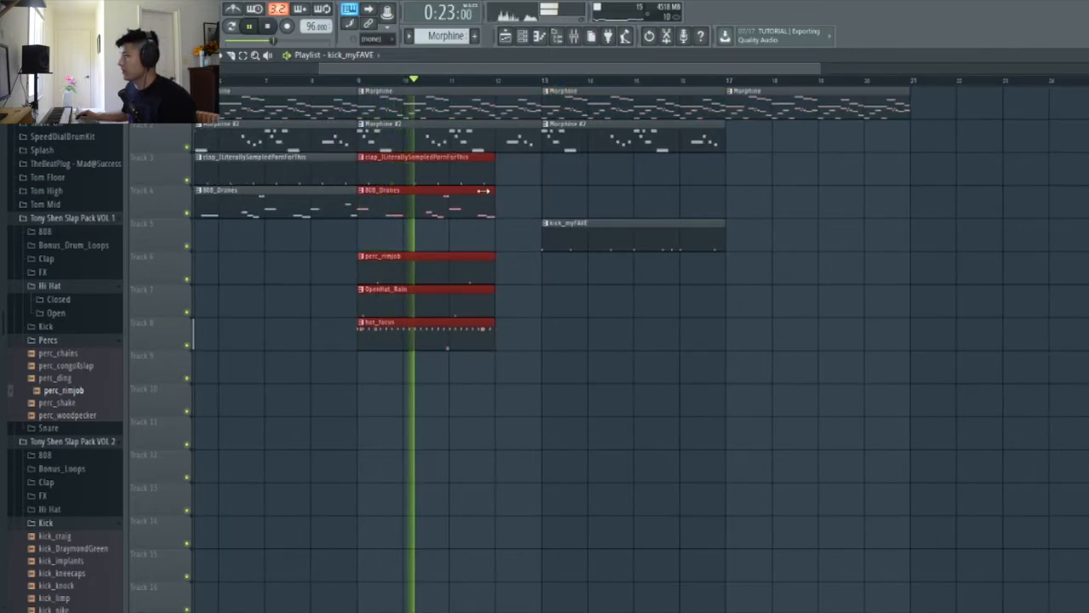
pyautogui.keyDown('ctrl'); pyautogui.click(540, 189); pyautogui.keyUp('ctrl')
pyautogui.scroll(2, 544, 192)
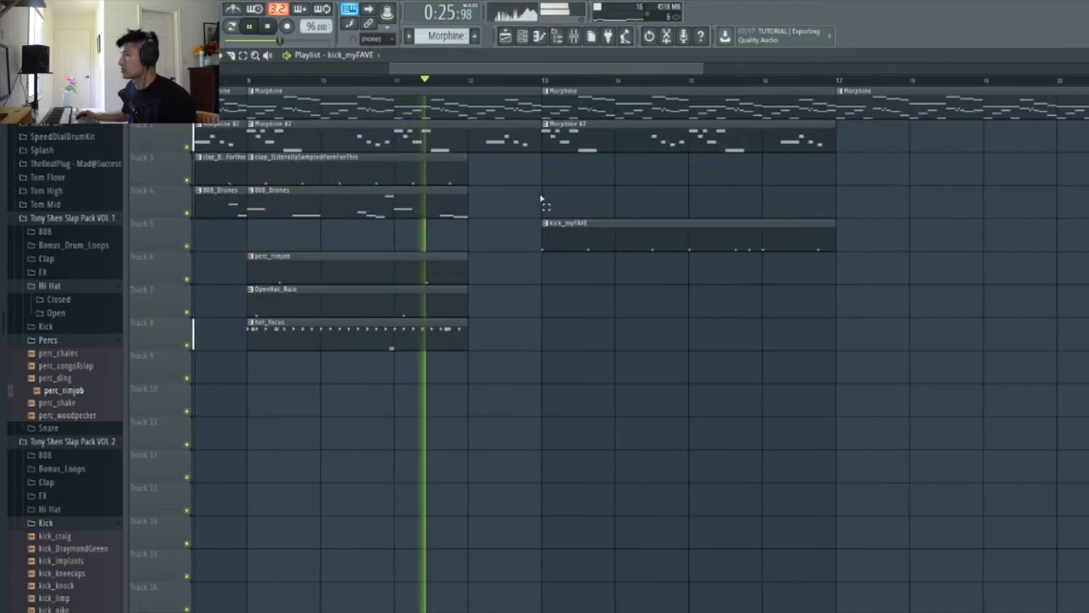
pyautogui.scroll(-3, 549, 195)
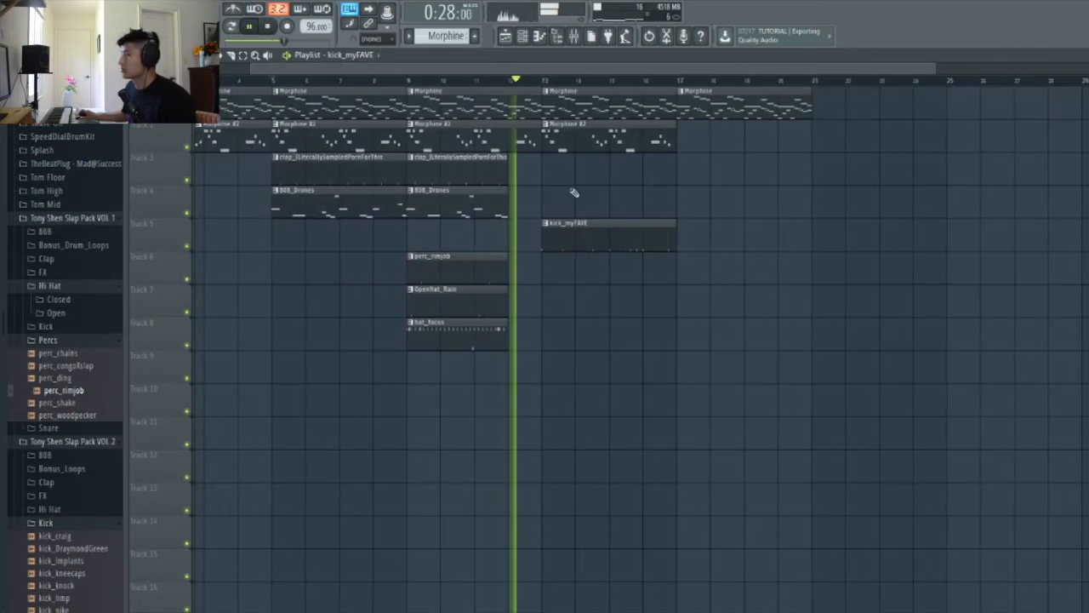
# - Copy the clap and 808 clips to bar 13, and repeat the Morphine #2, clap, 808 and kick clips at bar 17
pyautogui.moveTo(354, 210); pyautogui.dragTo(333, 176)
pyautogui.moveTo(333, 177); pyautogui.dragTo(601, 177)
pyautogui.keyDown('ctrl'); pyautogui.click(726, 266); pyautogui.keyUp('ctrl')
pyautogui.moveTo(726, 268); pyautogui.dragTo(728, 150)
# - Copy the hat_focus clip to bars 13 and 17, and the perc_rimjob and OpenHat_Rain clips to bar 17
pyautogui.moveTo(490, 370); pyautogui.dragTo(729, 333)
pyautogui.moveTo(457, 316); pyautogui.dragTo(450, 252)
pyautogui.moveTo(461, 295); pyautogui.dragTo(816, 279)
pyautogui.keyDown('ctrl'); pyautogui.click(864, 314); pyautogui.keyUp('ctrl')
pyautogui.keyDown('ctrl'); pyautogui.scroll(5, 868, 311); pyautogui.keyUp('ctrl')
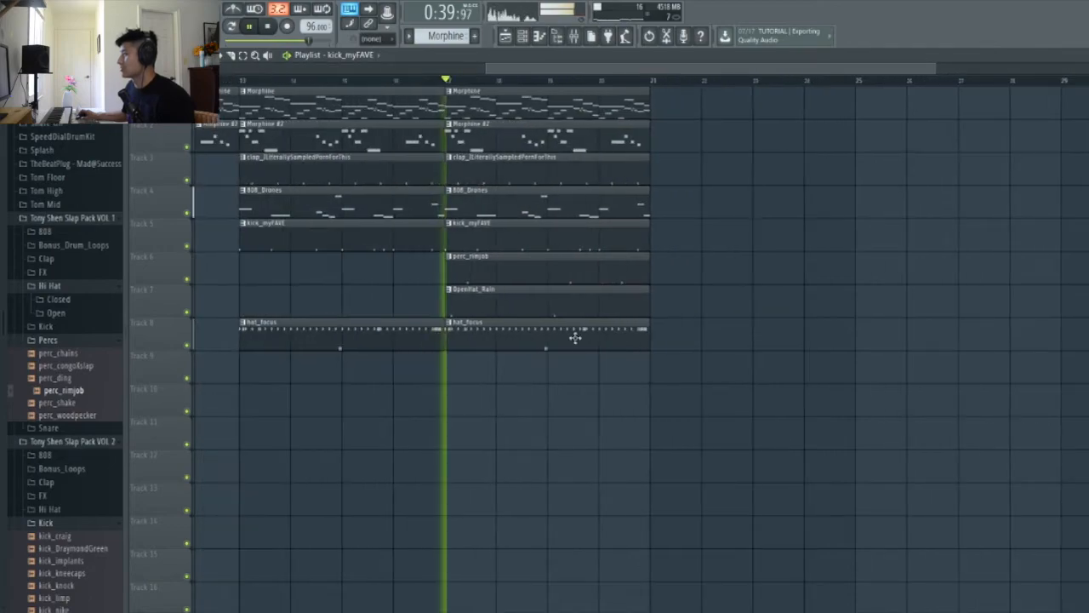
# - Copy the Morphine and 808_Drones clips to bars 21 and 25
pyautogui.keyDown('ctrl'); pyautogui.scroll(-5, 644, 356); pyautogui.keyUp('ctrl')
pyautogui.moveTo(697, 119); pyautogui.dragTo(468, 104)
pyautogui.moveTo(439, 110); pyautogui.dragTo(714, 109)
pyautogui.keyDown('ctrl'); pyautogui.click(707, 159); pyautogui.keyUp('ctrl')
pyautogui.moveTo(694, 206)
pyautogui.mouseDown()
pyautogui.moveTo(419, 197)
pyautogui.moveTo(707, 204)
pyautogui.mouseUp()
pyautogui.keyDown('ctrl'); pyautogui.click(812, 252); pyautogui.keyUp('ctrl')
pyautogui.keyDown('ctrl'); pyautogui.scroll(-2, 825, 251); pyautogui.keyUp('ctrl')
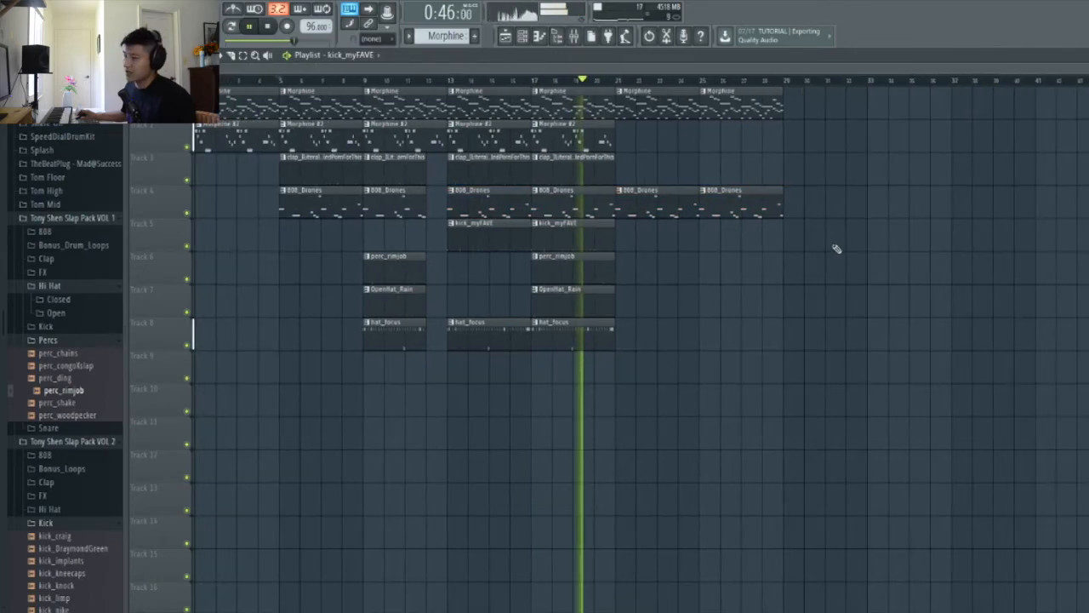
# - Copy the perc_rimjob, OpenHat_Rain and hat_focus clips to bar 25
pyautogui.moveTo(909, 277); pyautogui.dragTo(723, 105)
pyautogui.keyDown('ctrl'); pyautogui.click(672, 256); pyautogui.keyUp('ctrl')
pyautogui.moveTo(625, 299); pyautogui.dragTo(734, 255)
pyautogui.keyDown('ctrl'); pyautogui.click(834, 244); pyautogui.keyUp('ctrl')
pyautogui.moveTo(562, 325); pyautogui.dragTo(727, 343)
# - Copy the Morphine, clap, 808, perc, open hat and hat clips to bars 29 and 33
pyautogui.moveTo(809, 384); pyautogui.dragTo(810, 106)
pyautogui.moveTo(639, 178); pyautogui.dragTo(838, 184)
pyautogui.moveTo(899, 106); pyautogui.dragTo(820, 114)
pyautogui.moveTo(821, 104); pyautogui.dragTo(905, 102)
pyautogui.moveTo(895, 384); pyautogui.dragTo(783, 183)
pyautogui.moveTo(815, 214); pyautogui.dragTo(899, 215)
pyautogui.keyDown('ctrl'); pyautogui.click(979, 219); pyautogui.keyUp('ctrl')
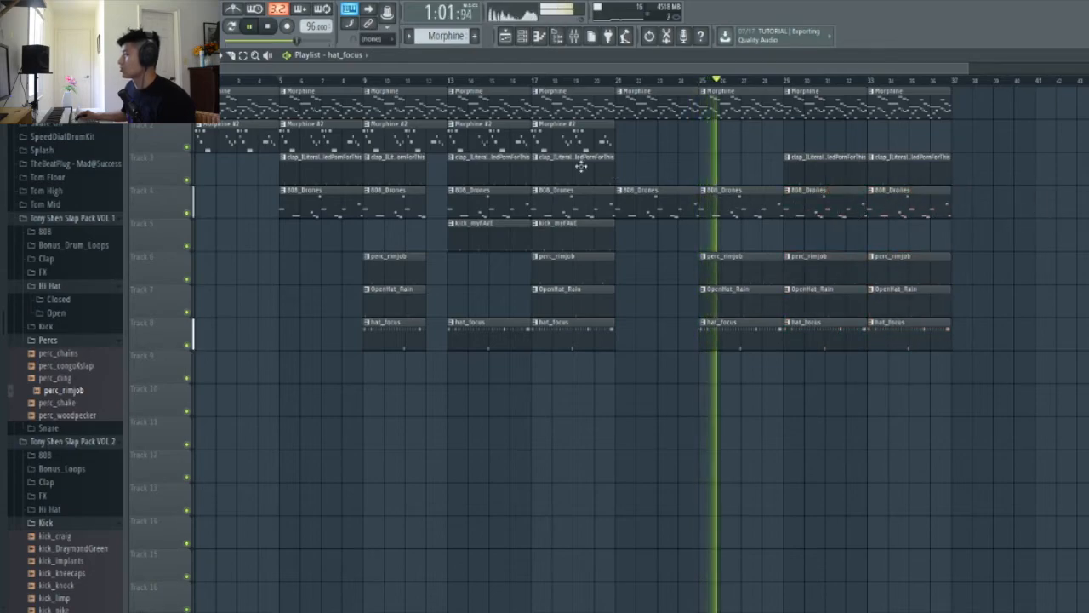
# - Copy the clap clip to bar 25, and the Morphine #2 and kick clips to bars 29 and 33
pyautogui.click(581, 167)
pyautogui.moveTo(773, 181); pyautogui.dragTo(742, 183)
pyautogui.scroll(-1, 745, 140)
pyautogui.click(523, 145)
pyautogui.keyDown('ctrl'); pyautogui.click(436, 139); pyautogui.keyUp('ctrl')
pyautogui.moveTo(435, 138); pyautogui.dragTo(722, 138)
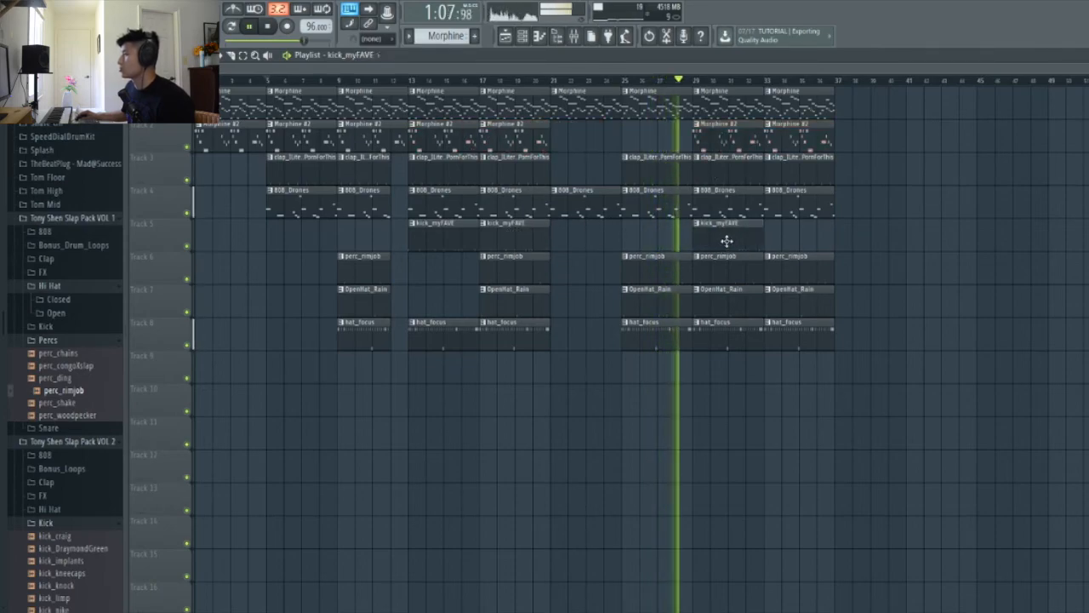
# - Shorten the clap, 808, perc, open hat and hat clips starting at bar 25 so they end at bar 28
pyautogui.scroll(3, 733, 331)
pyautogui.moveTo(656, 344); pyautogui.dragTo(598, 185)
pyautogui.moveTo(637, 157); pyautogui.dragTo(641, 194)
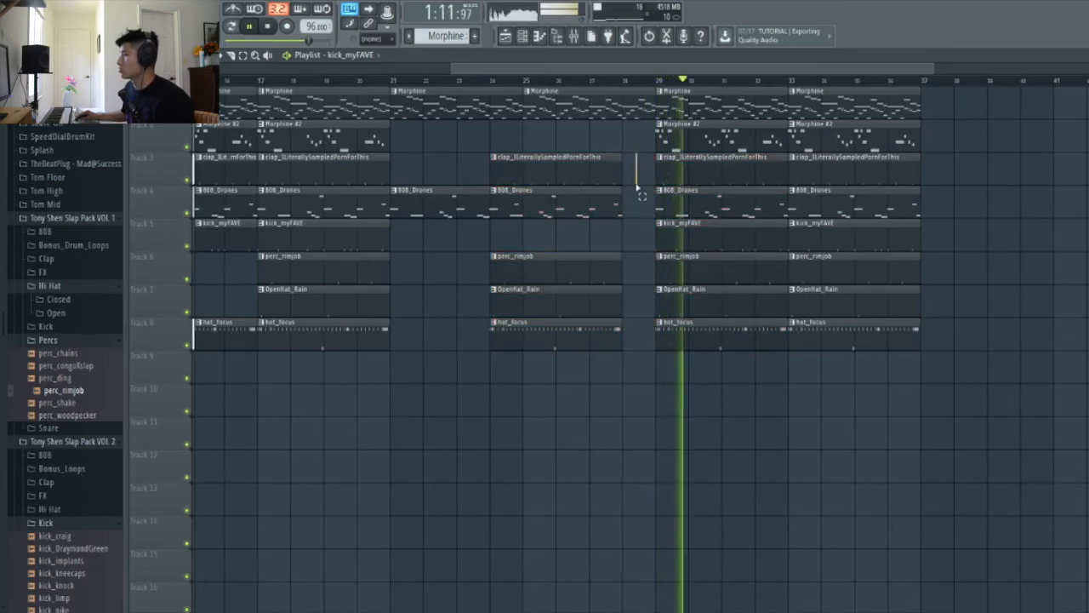
pyautogui.hotkey('ctrl', 'z')
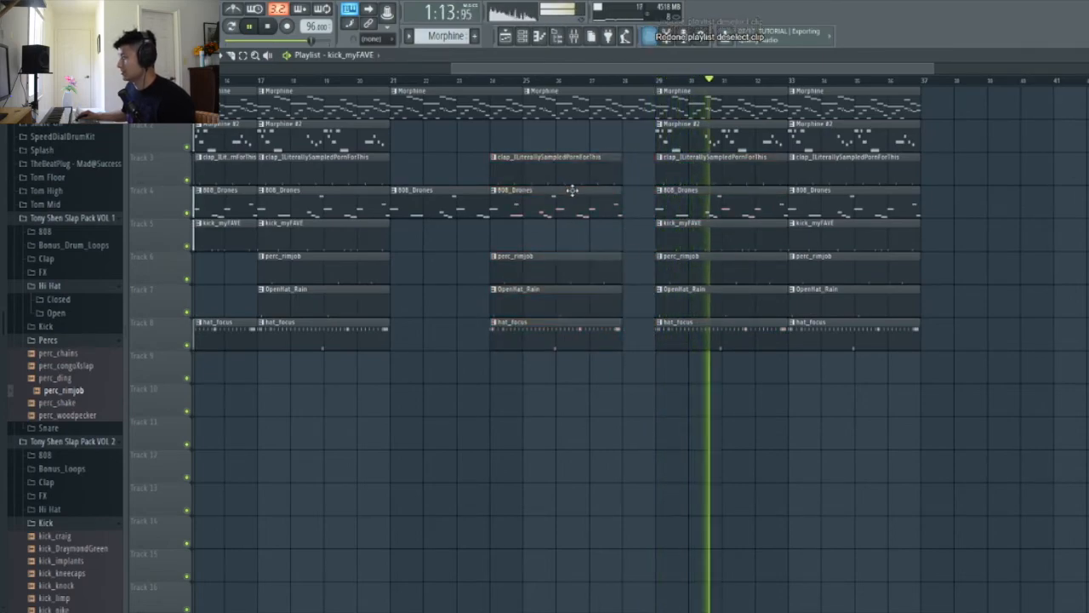
pyautogui.hotkey('ctrl', 'z')
pyautogui.moveTo(651, 179); pyautogui.dragTo(616, 166)
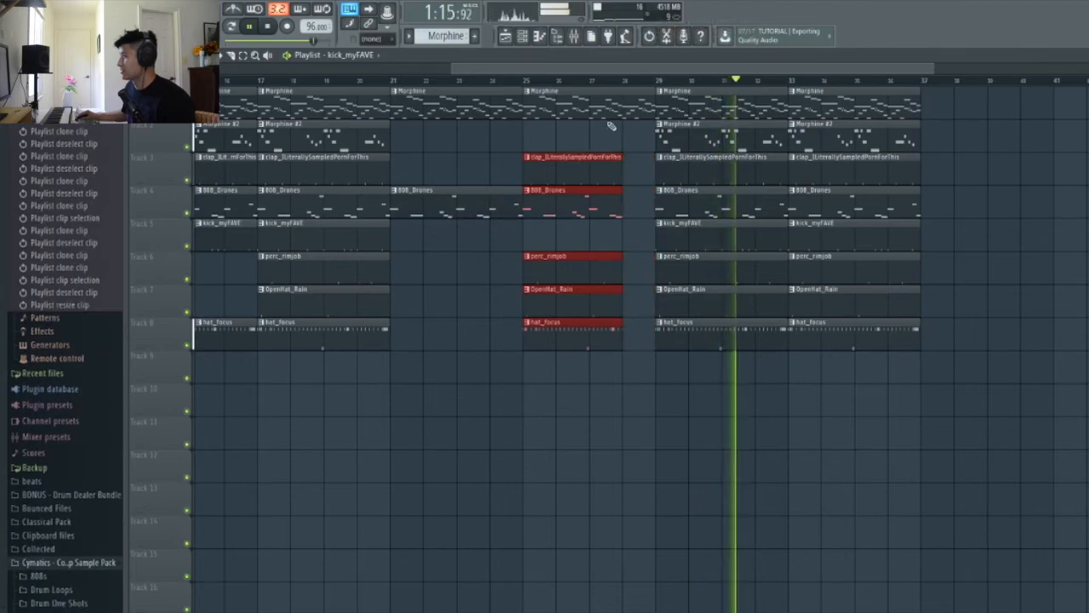
pyautogui.keyDown('ctrl'); pyautogui.click(622, 145); pyautogui.keyUp('ctrl')
pyautogui.scroll(-3, 834, 209)
pyautogui.scroll(2, 919, 236)
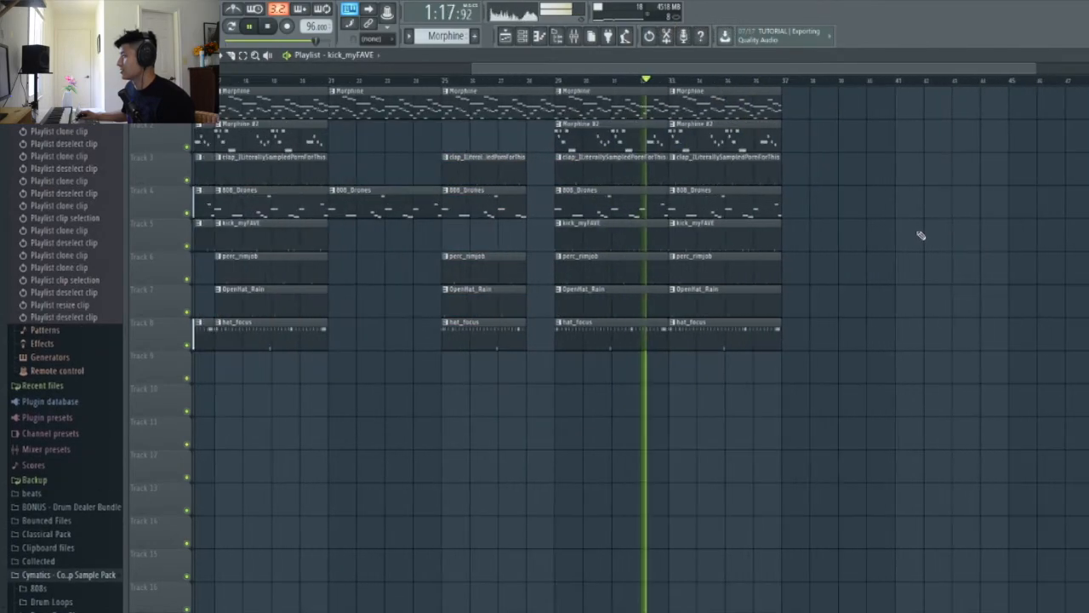
# - Delete the 808_Drones and kick_myFAVE clips that start at bar 33
pyautogui.rightClick(729, 212)
pyautogui.scroll(-2, 773, 213)
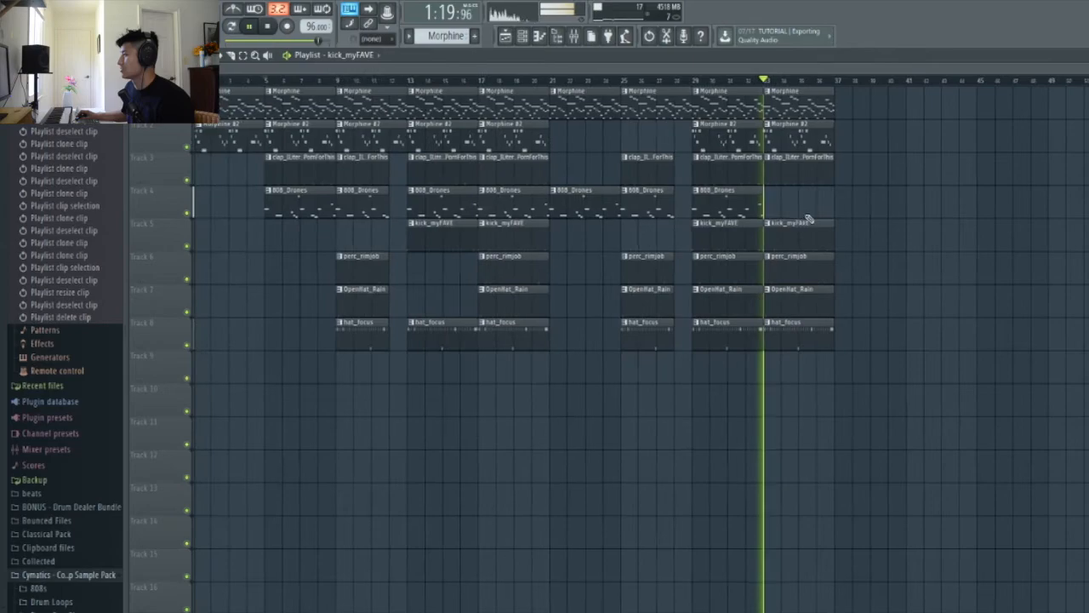
pyautogui.rightClick(805, 241)
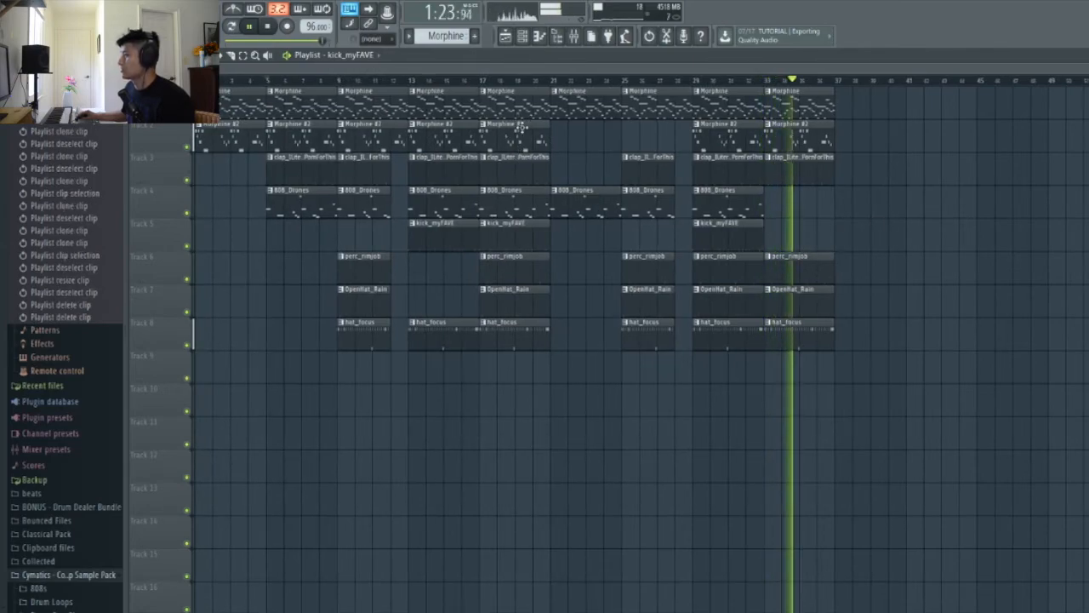
# - Copy the Morphine and Morphine #2 clips to bars 37 and 41
pyautogui.moveTo(520, 126); pyautogui.dragTo(442, 98)
pyautogui.hotkey('ctrl', 'c')
pyautogui.hotkey('ctrl', 'v')
pyautogui.click(914, 242)
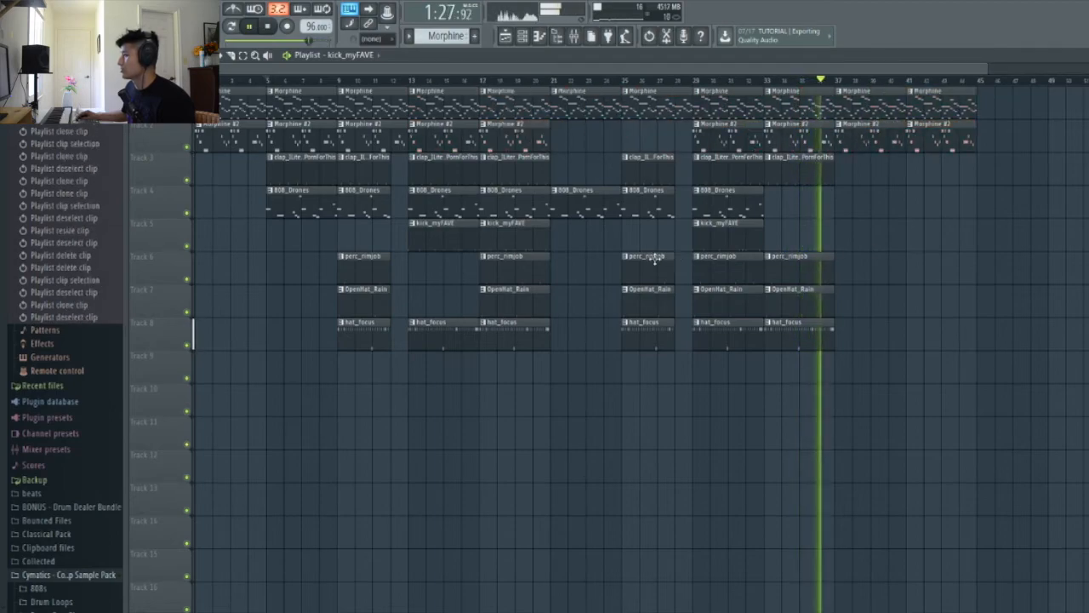
pyautogui.moveTo(518, 381); pyautogui.dragTo(513, 295)
pyautogui.press('space')
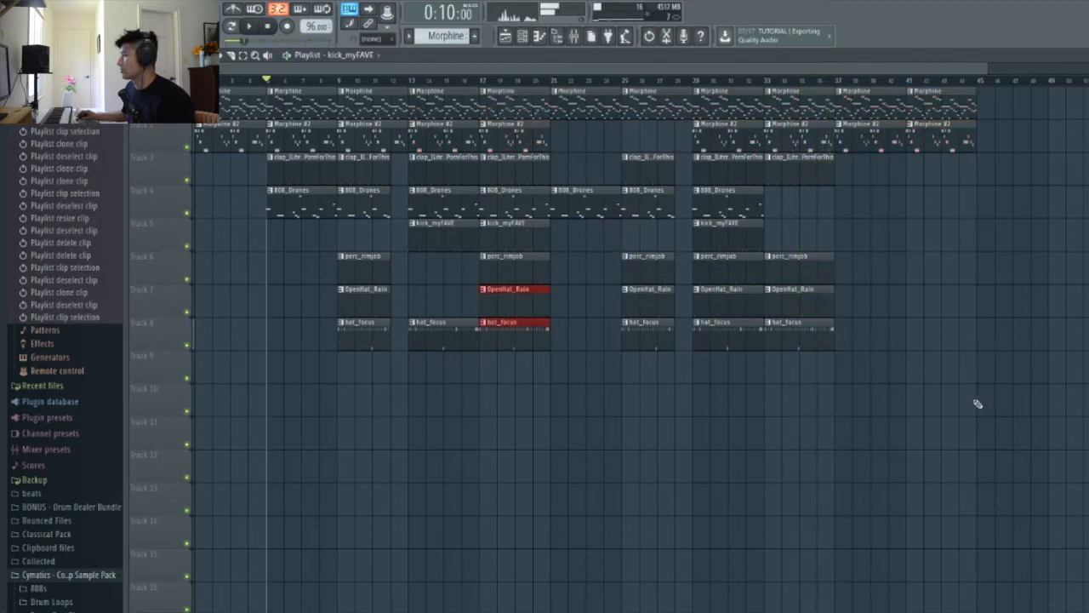
pyautogui.keyDown('ctrl'); pyautogui.click(976, 404); pyautogui.keyUp('ctrl')
# - Slice all clips on every used track two beats before bar 37
pyautogui.scroll(3, 942, 374)
pyautogui.moveTo(748, 386); pyautogui.dragTo(722, 158)
pyautogui.scroll(3, 742, 189)
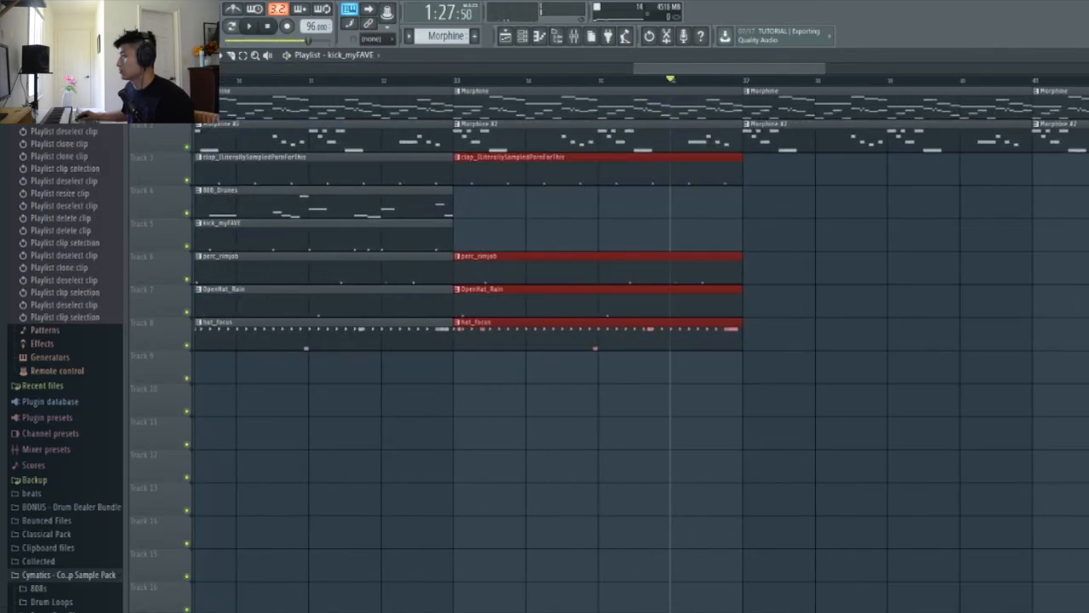
pyautogui.click(150, 55)
pyautogui.click(166, 168)
pyautogui.press('space')
pyautogui.scroll(4, 788, 230)
pyautogui.press('space')
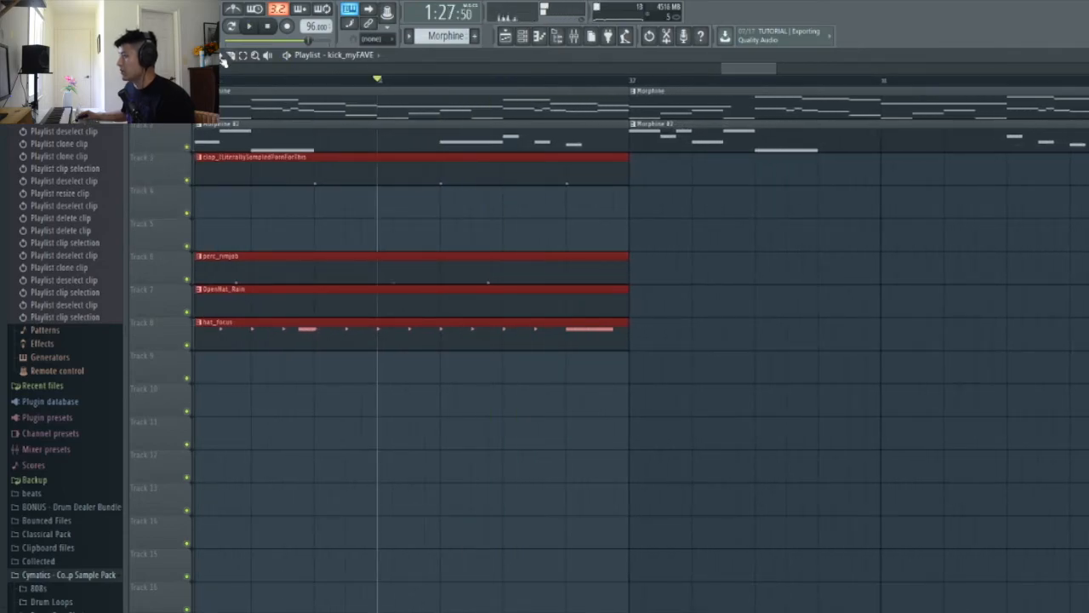
pyautogui.click(503, 379)
pyautogui.press('space')
pyautogui.scroll(3, 559, 260)
pyautogui.press('space')
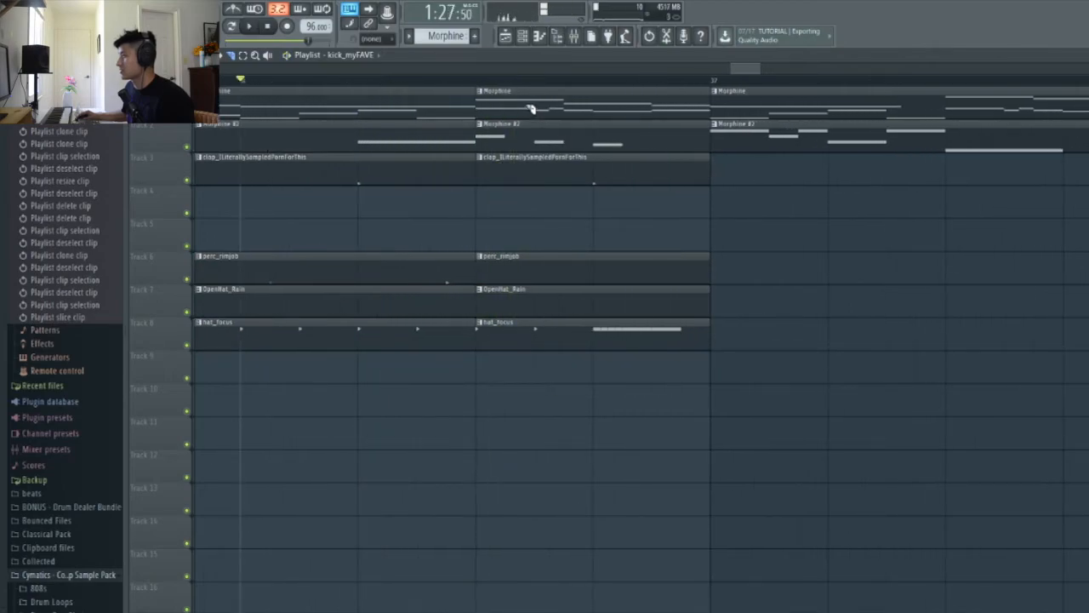
# - Slice the clips again half a beat further on and delete the remaining pieces up to bar 37
pyautogui.click(541, 376)
pyautogui.moveTo(652, 366); pyautogui.dragTo(626, 94)
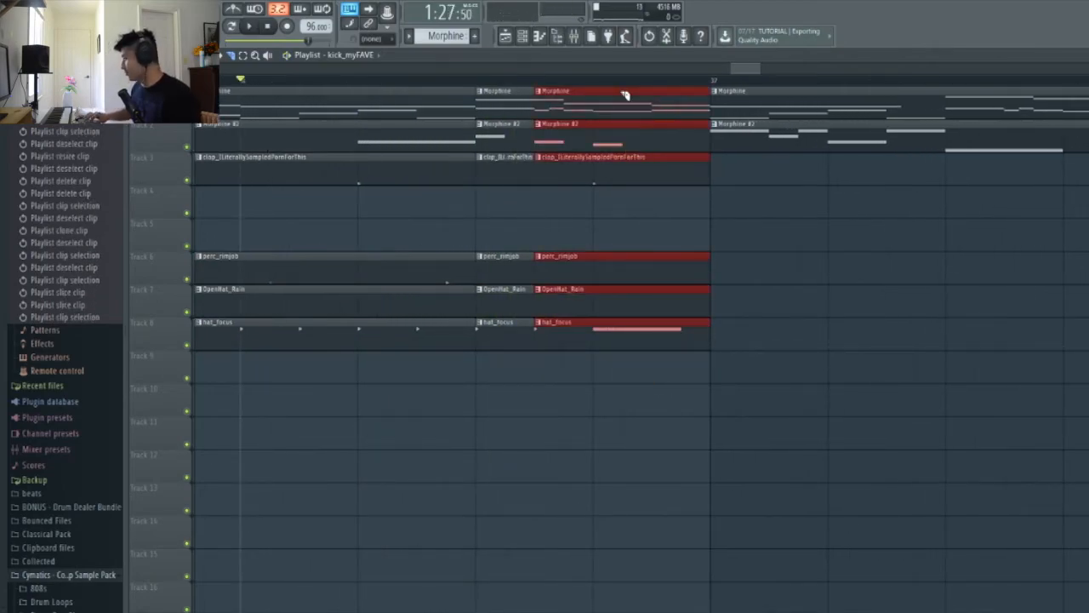
pyautogui.press('Delete')
# - Repeat the half-beat slice of all clips three times to fill the gap up to bar 37
pyautogui.moveTo(574, 331)
pyautogui.mouseDown()
pyautogui.moveTo(501, 98)
pyautogui.moveTo(560, 114)
pyautogui.mouseUp()
pyautogui.moveTo(618, 342)
pyautogui.mouseDown()
pyautogui.moveTo(502, 100)
pyautogui.moveTo(637, 114)
pyautogui.moveTo(628, 113)
pyautogui.mouseUp()
pyautogui.keyDown('ctrl'); pyautogui.click(805, 256); pyautogui.keyUp('ctrl')
# - Play back the repeated half-beat slices leading into bar 37
pyautogui.scroll(-4, 808, 234)
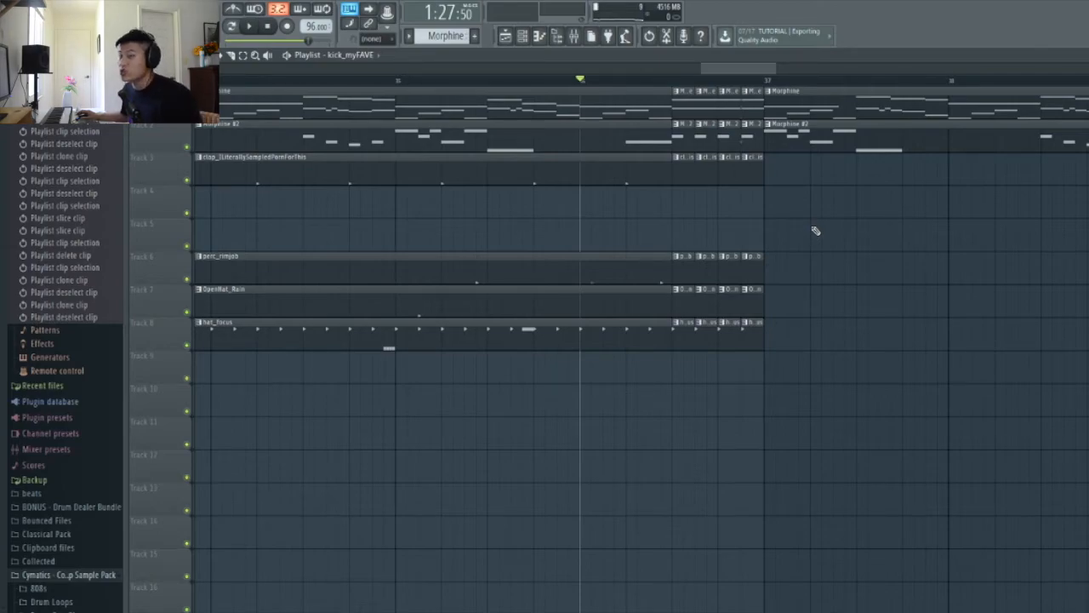
pyautogui.press('space')
pyautogui.scroll(-3, 795, 200)
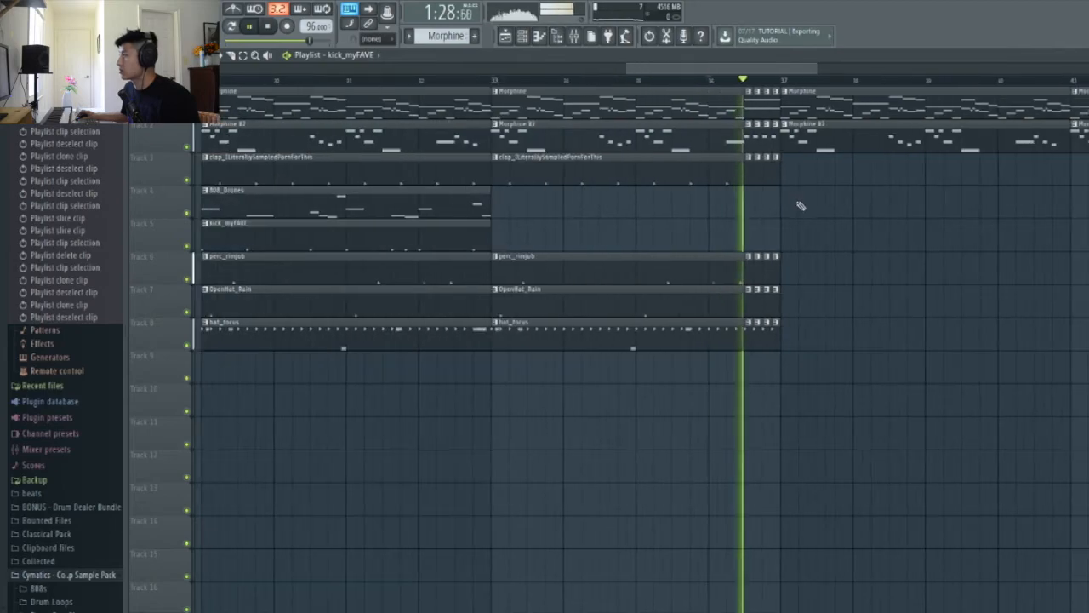
pyautogui.scroll(-4, 847, 224)
pyautogui.press('space')
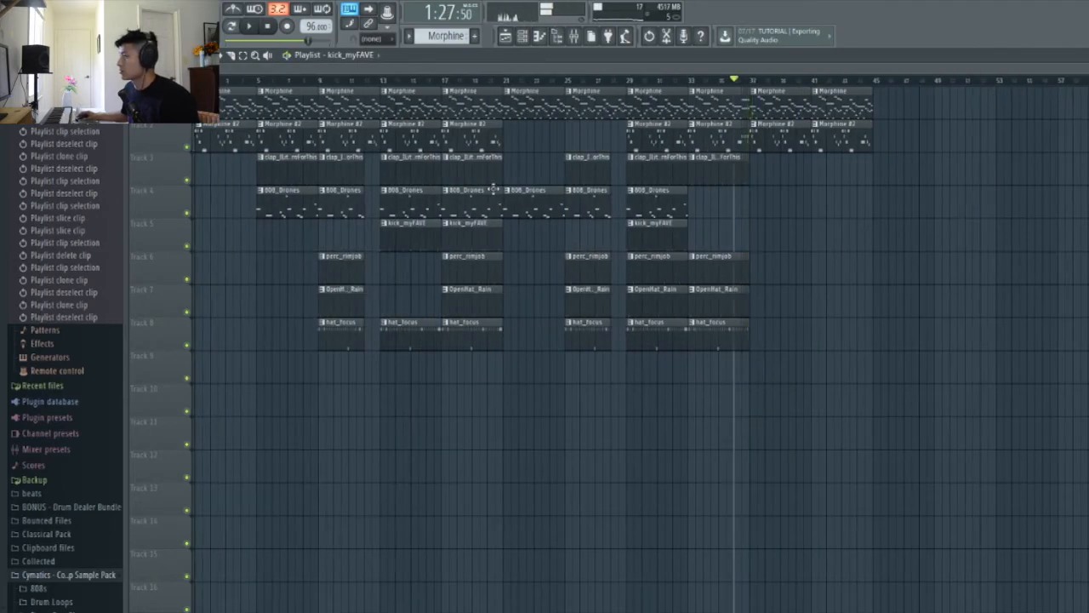
# - Copy the clap, 808, kick, perc, open hat and hat clips from bars 13–20 to bar 37, and delete the kick clip at bar 37
pyautogui.click(149, 55)
pyautogui.click(179, 239)
pyautogui.scroll(2, 868, 434)
pyautogui.scroll(-2, 383, 271)
pyautogui.moveTo(490, 347); pyautogui.dragTo(779, 187)
pyautogui.press('space')
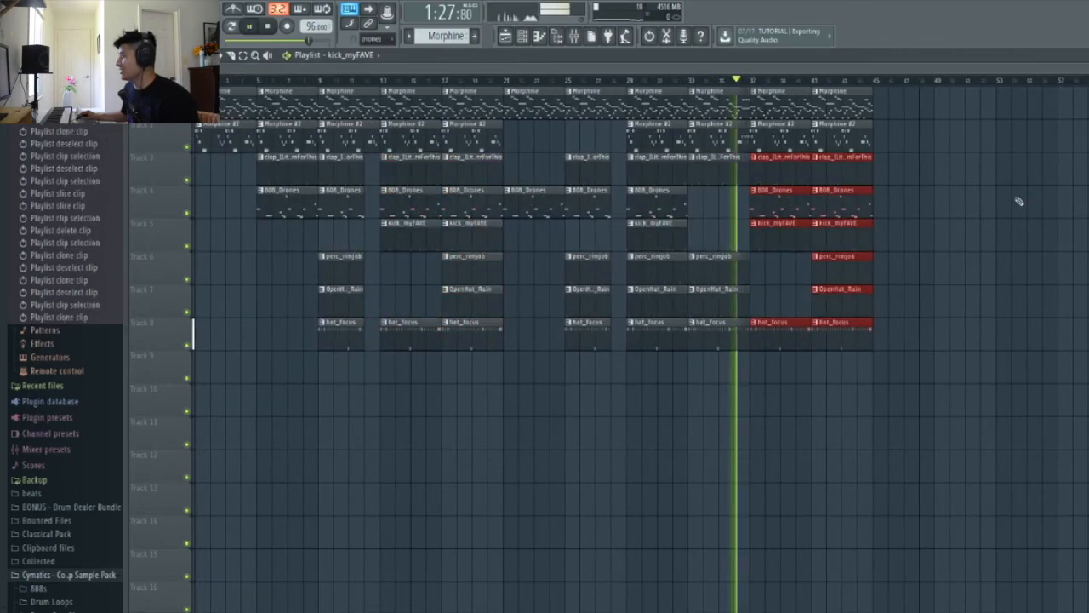
pyautogui.click(773, 236)
pyautogui.rightClick(785, 242)
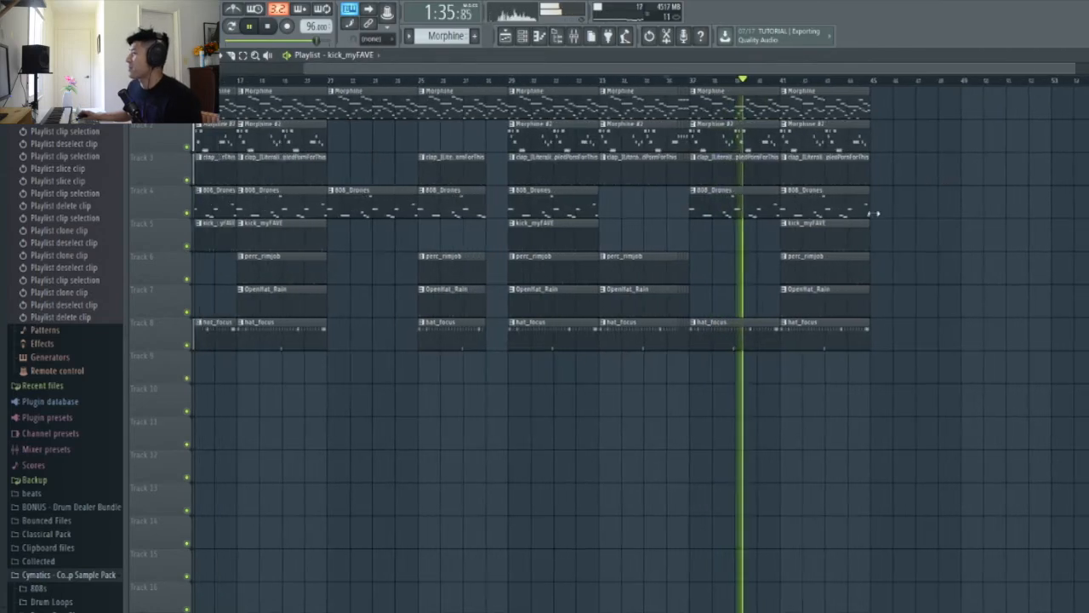
# - Copy the Morphine, kick_myFAVE, perc_rimjob and OpenHat_Rain clips to bars 45 and 49
pyautogui.scroll(-2, 907, 157)
pyautogui.moveTo(907, 109); pyautogui.dragTo(775, 105)
pyautogui.moveTo(780, 105)
pyautogui.mouseDown()
pyautogui.moveTo(889, 105)
pyautogui.moveTo(905, 129)
pyautogui.mouseUp()
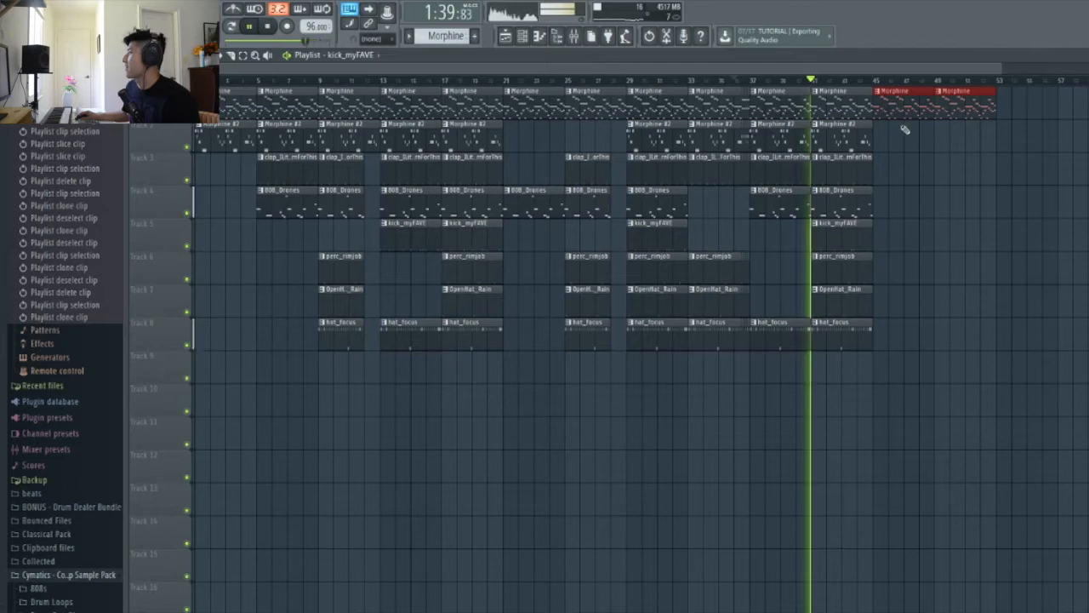
pyautogui.moveTo(874, 298); pyautogui.dragTo(855, 236)
pyautogui.moveTo(852, 234); pyautogui.dragTo(963, 238)
pyautogui.keyDown('ctrl'); pyautogui.click(954, 207); pyautogui.keyUp('ctrl')
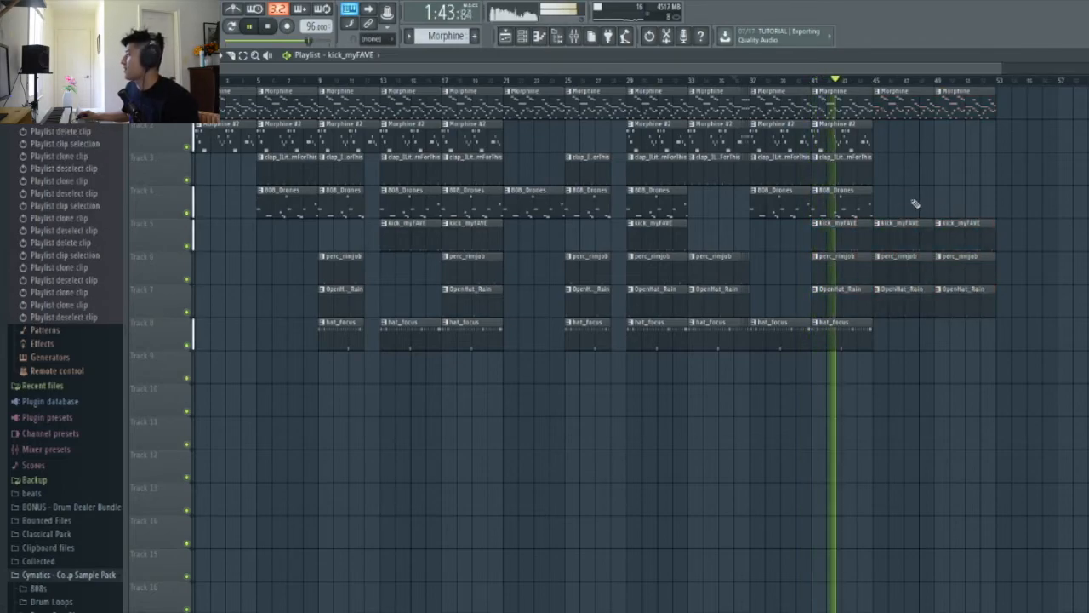
# - Copy the clap clips to bars 45 and 49, and the hat_focus clip to bar 45
pyautogui.scroll(2, 911, 203)
pyautogui.moveTo(891, 176); pyautogui.dragTo(866, 169)
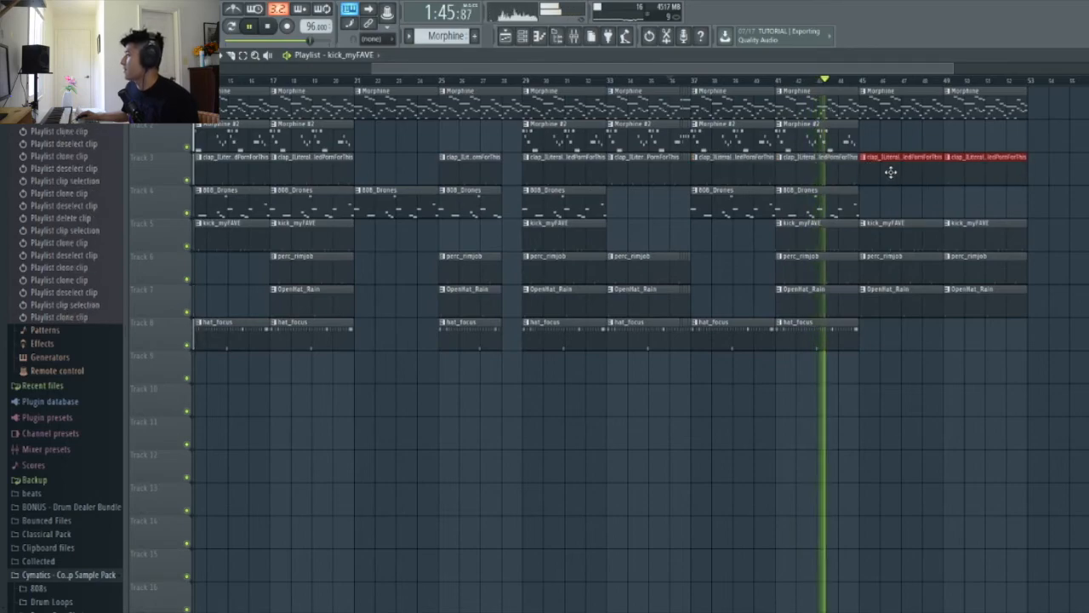
pyautogui.moveTo(846, 343); pyautogui.dragTo(902, 332)
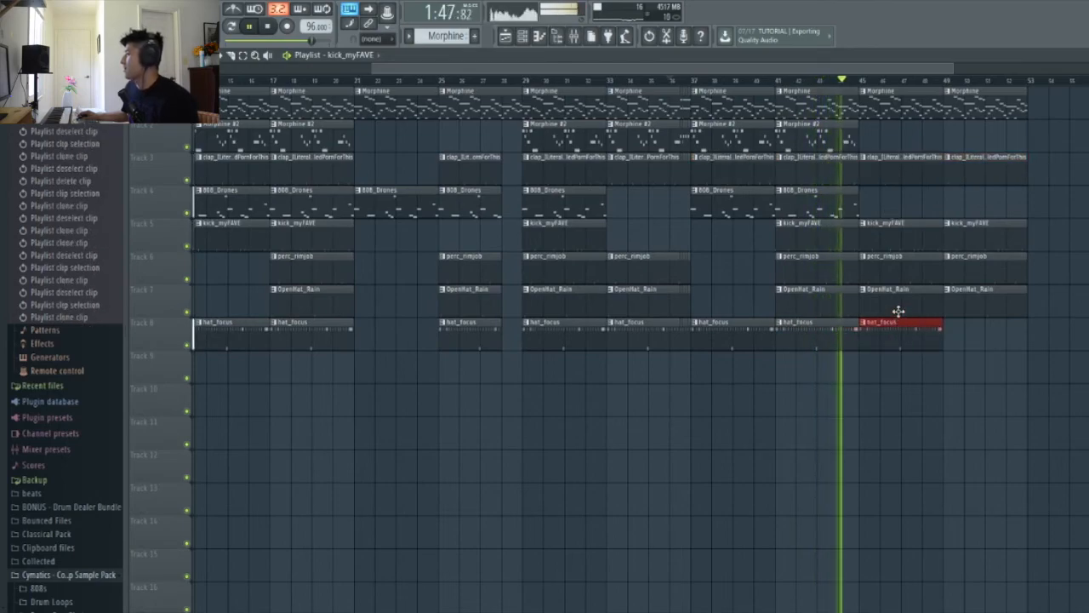
# - Delete the perc_rimjob and OpenHat_Rain clips at bar 45, and copy the 808_Drones clip to bar 49
pyautogui.rightClick(899, 303)
pyautogui.moveTo(977, 243); pyautogui.dragTo(890, 233)
pyautogui.scroll(-2, 894, 206)
pyautogui.moveTo(841, 198); pyautogui.dragTo(966, 202)
pyautogui.scroll(-1, 1013, 249)
pyautogui.scroll(-1, 1011, 248)
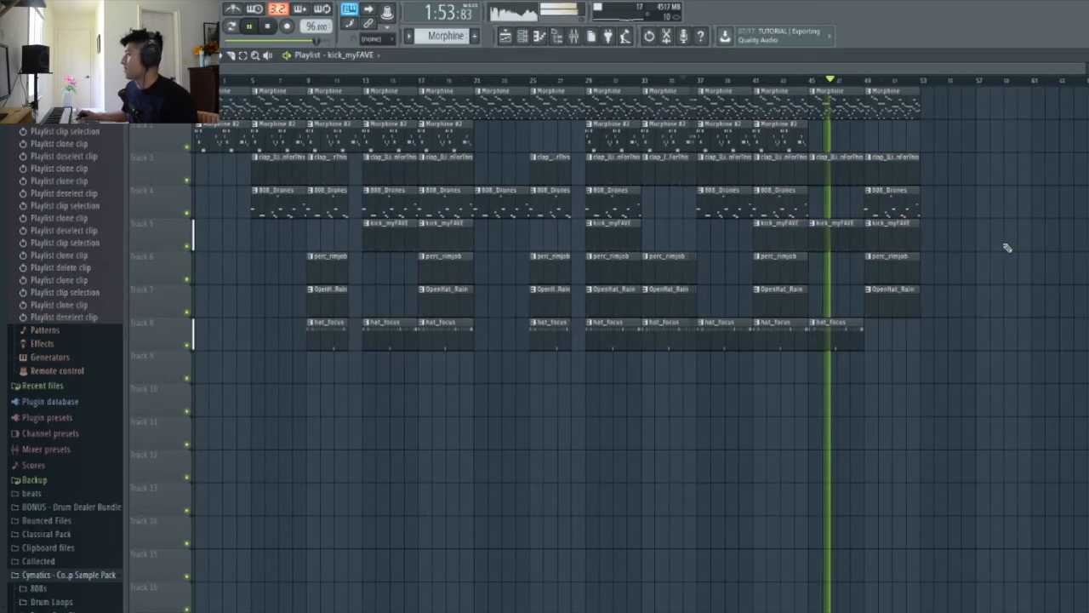
# - Shorten the clap, kick and hat clips starting at bar 45 so they end at bar 48
pyautogui.scroll(4, 910, 119)
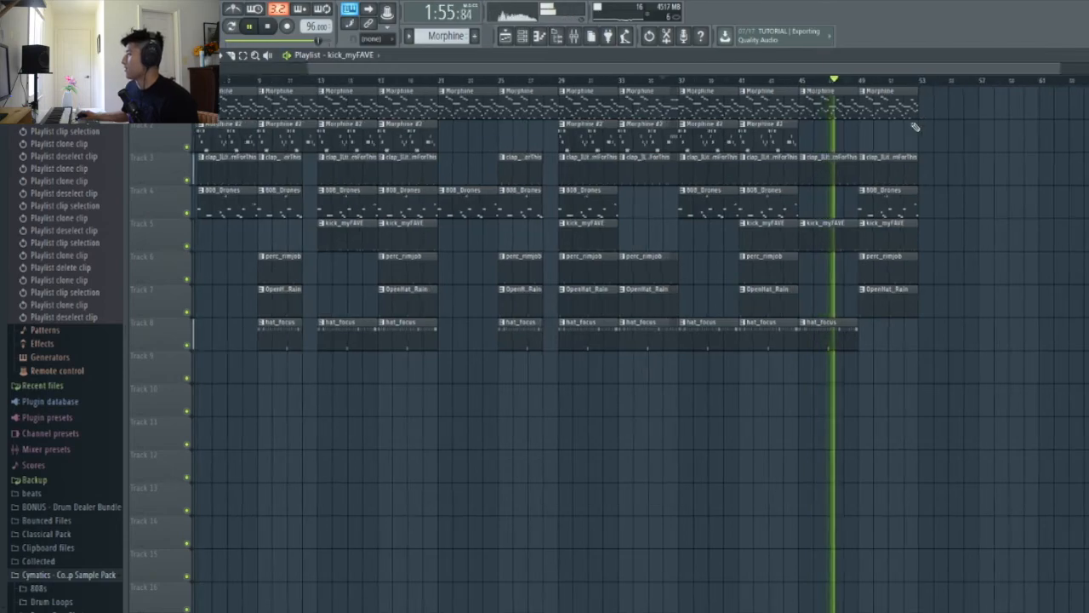
pyautogui.moveTo(808, 374); pyautogui.dragTo(788, 170)
pyautogui.keyDown('ctrl'); pyautogui.click(797, 146); pyautogui.keyUp('ctrl')
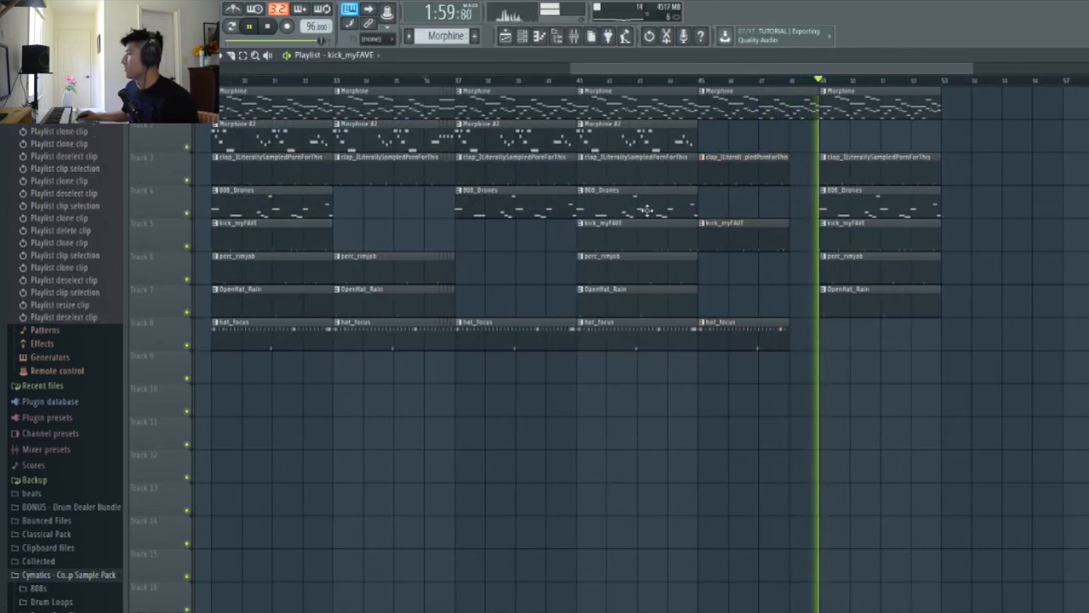
# - Copy the full eight-bar section of all tracks from bars 13–20 to bar 53, keeping each clip on its own track
pyautogui.scroll(-2, 1033, 199)
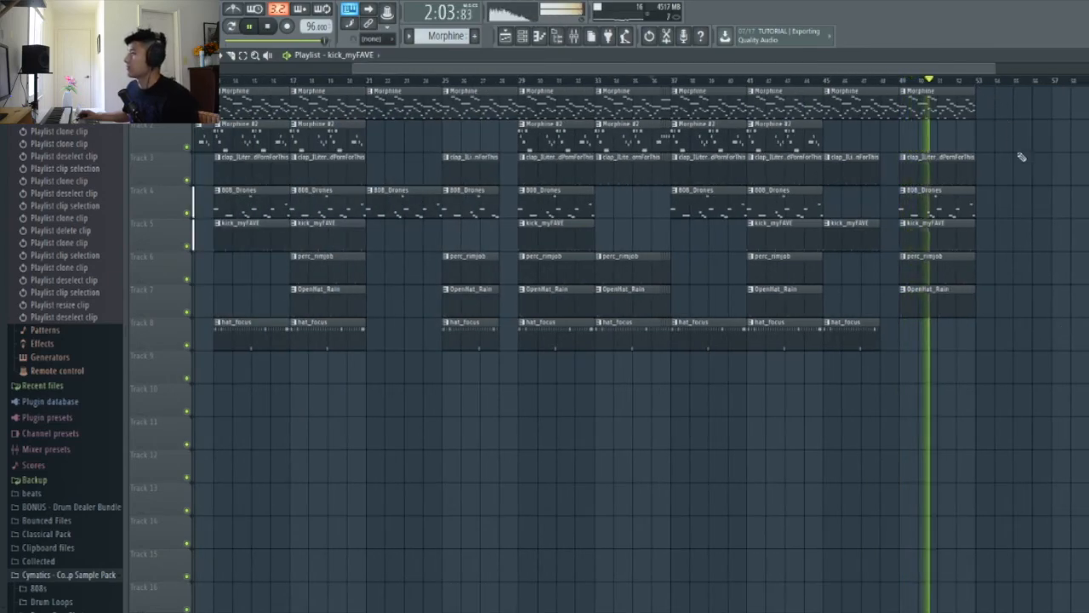
pyautogui.scroll(-2, 1021, 156)
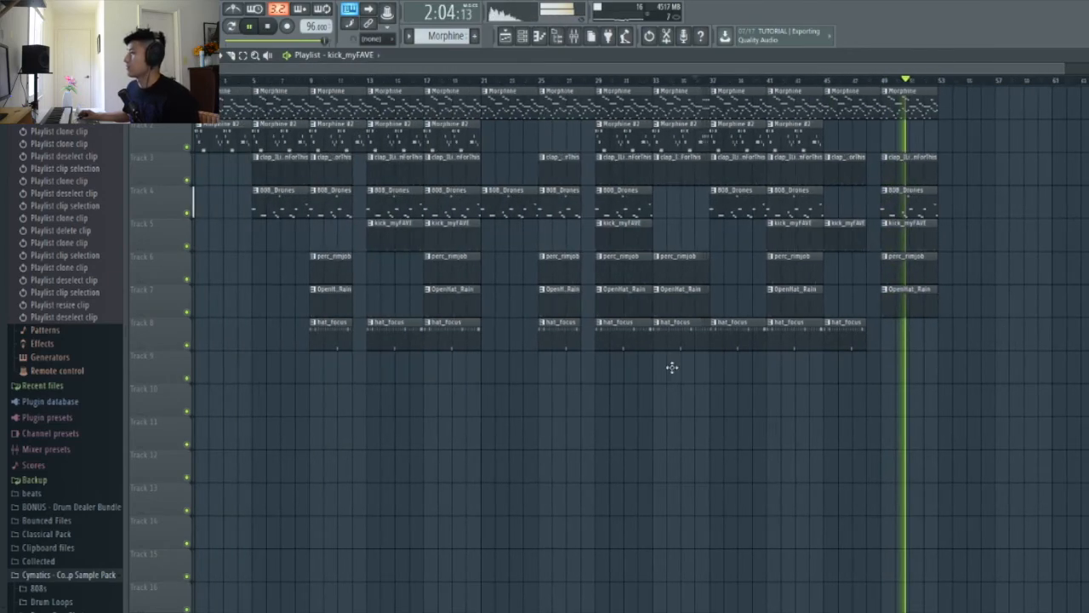
pyautogui.click(452, 323)
pyautogui.moveTo(453, 308)
pyautogui.mouseDown()
pyautogui.moveTo(386, 91)
pyautogui.moveTo(439, 109)
pyautogui.moveTo(965, 155)
pyautogui.mouseUp()
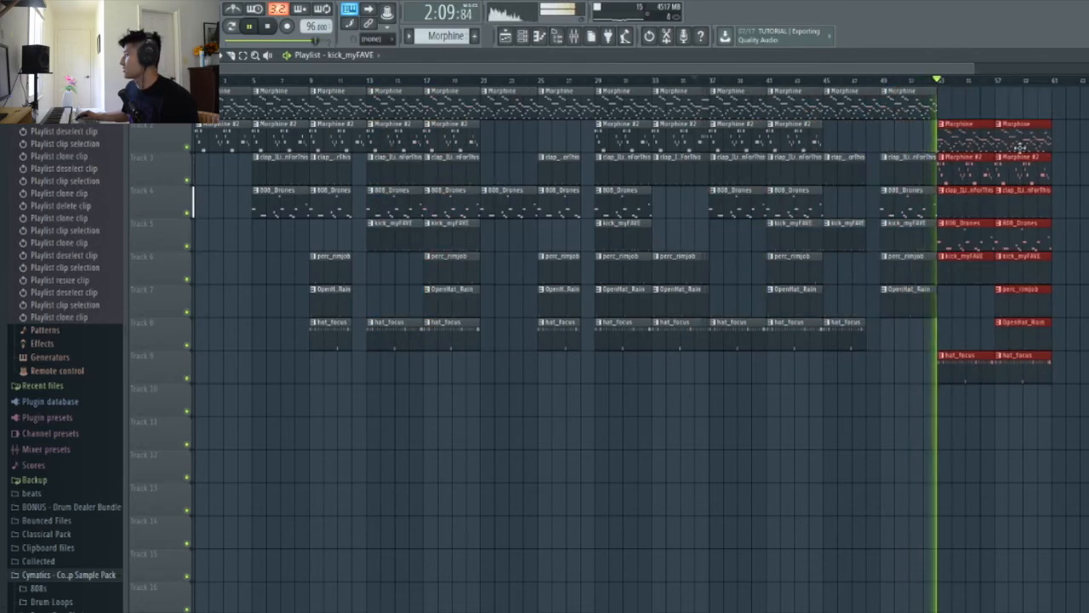
pyautogui.click(1083, 139)
pyautogui.scroll(-1, 1072, 136)
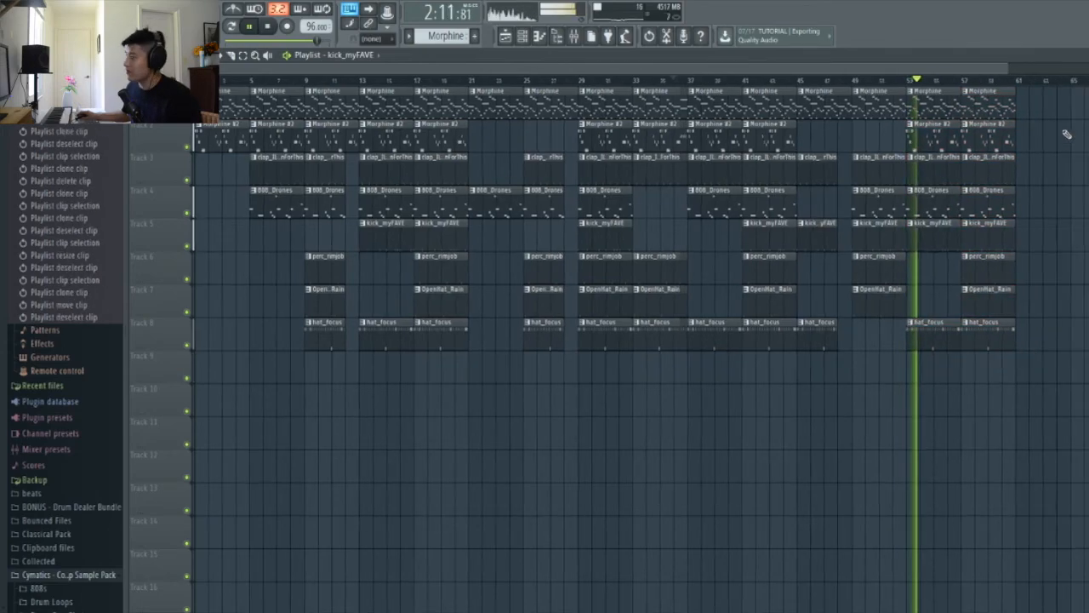